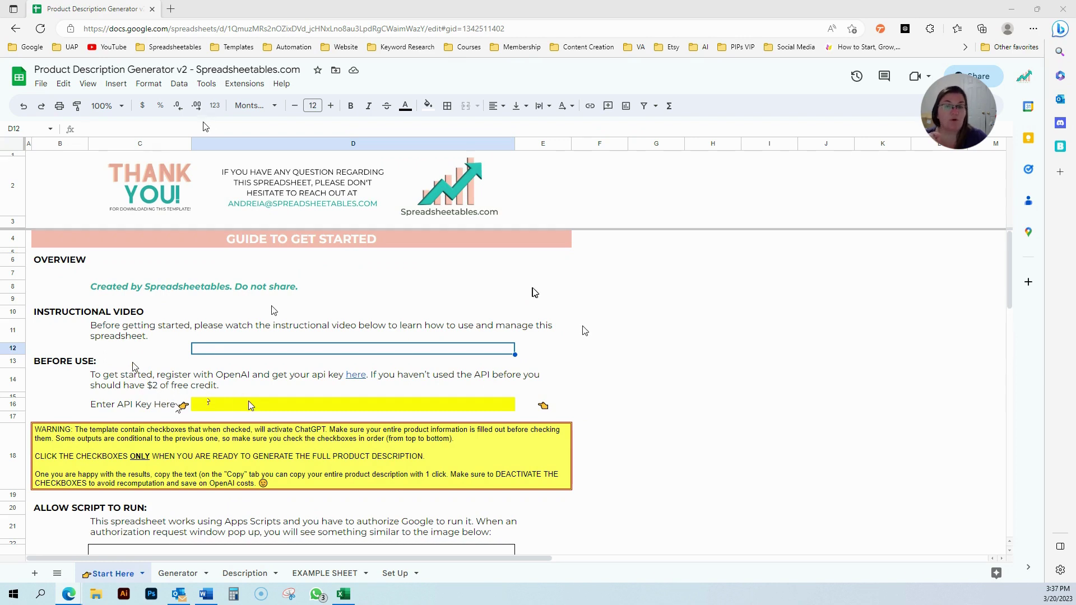
# - Read the Start Here guide, dismissing a link preview and selecting the instructional video sentence
pyautogui.click(72, 386)
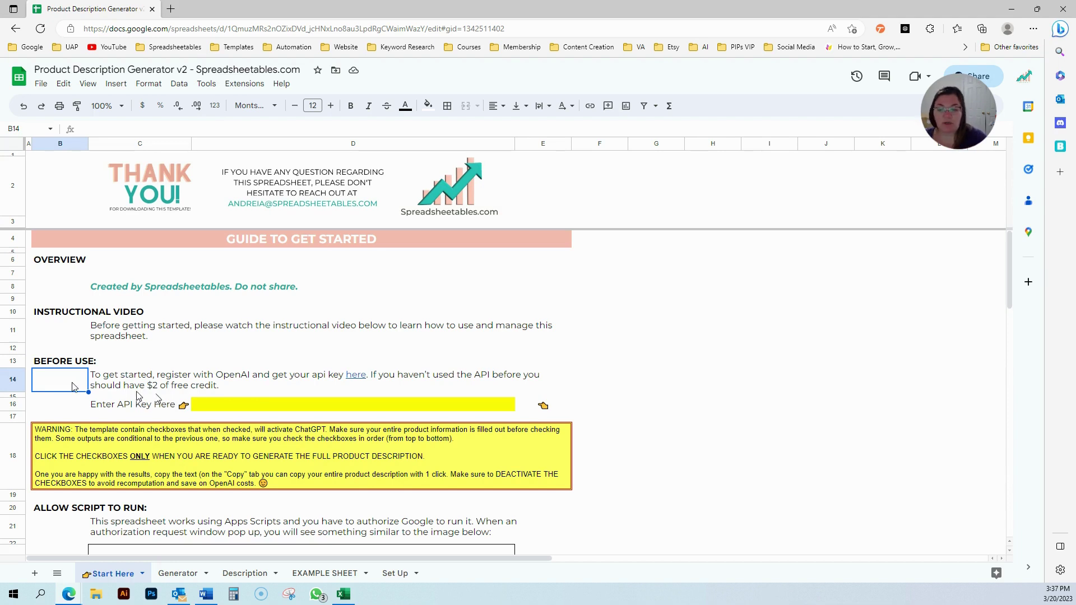
pyautogui.moveTo(162, 396)
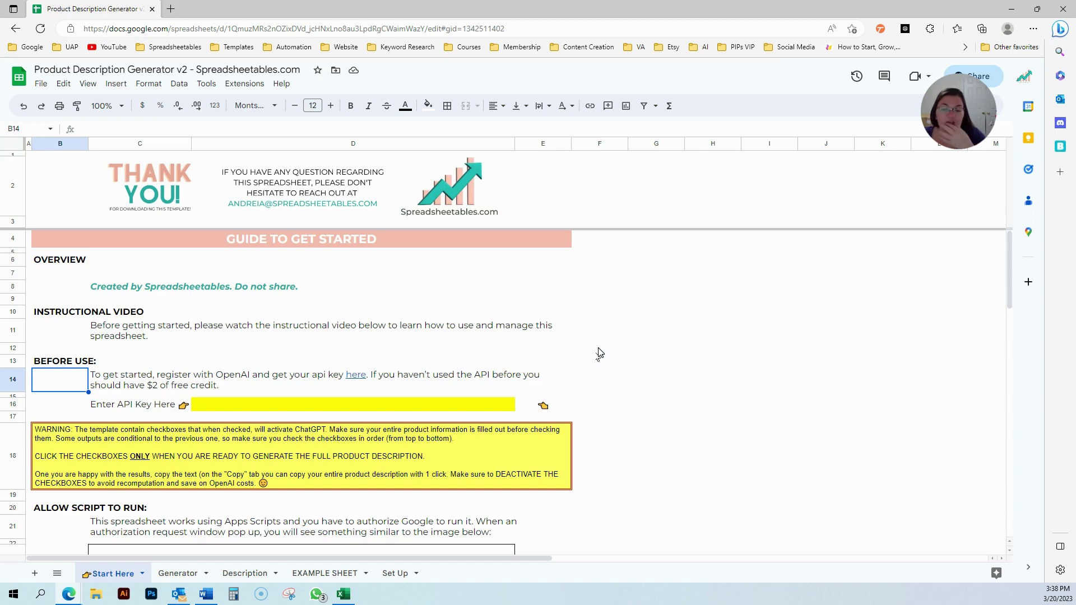
pyautogui.moveTo(488, 386)
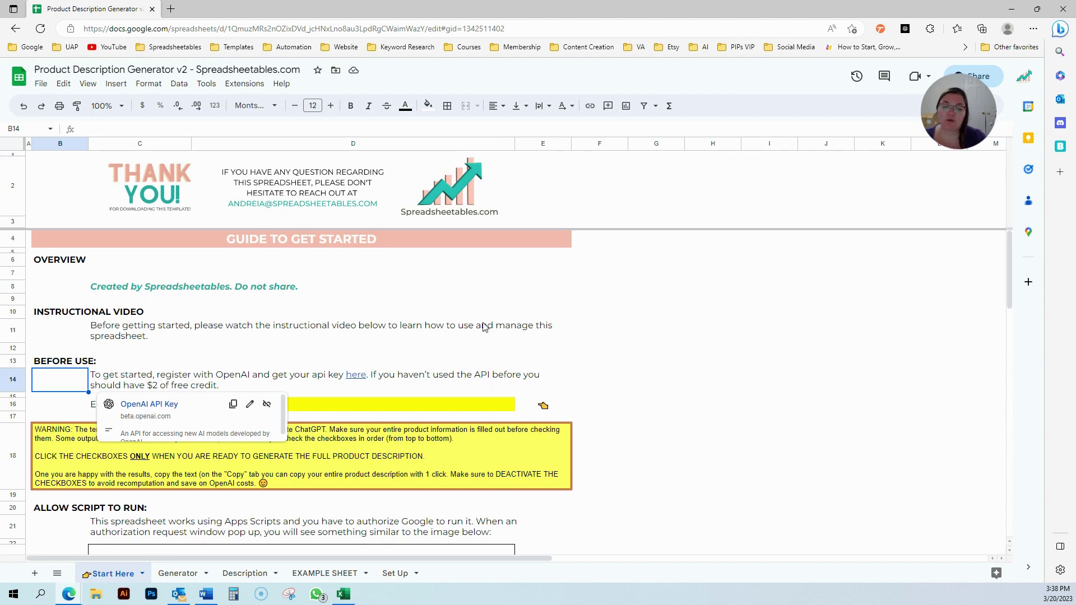
pyautogui.click(485, 316)
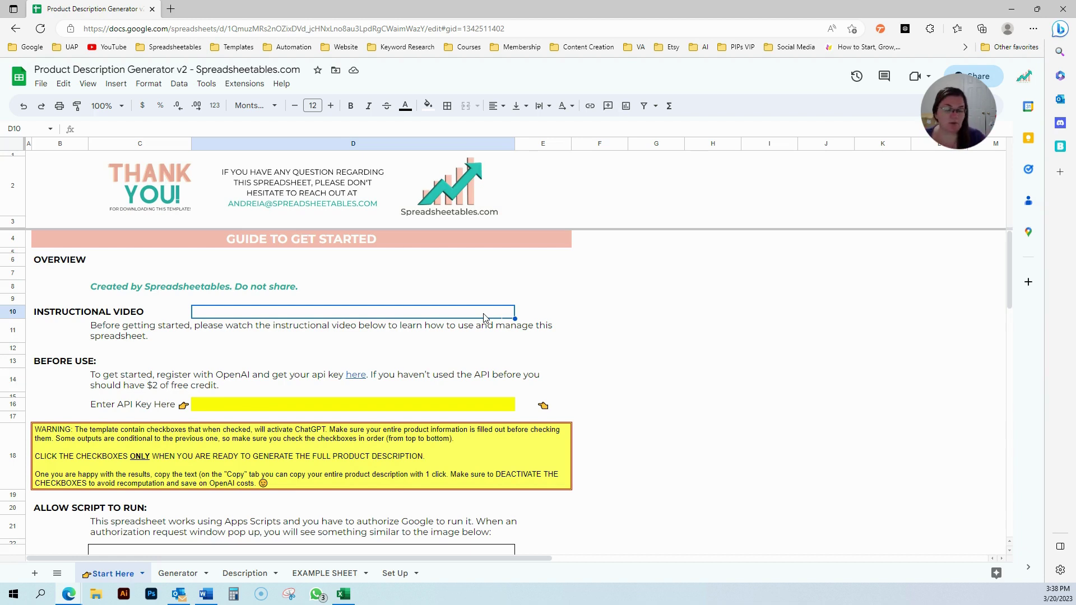
pyautogui.click(360, 333)
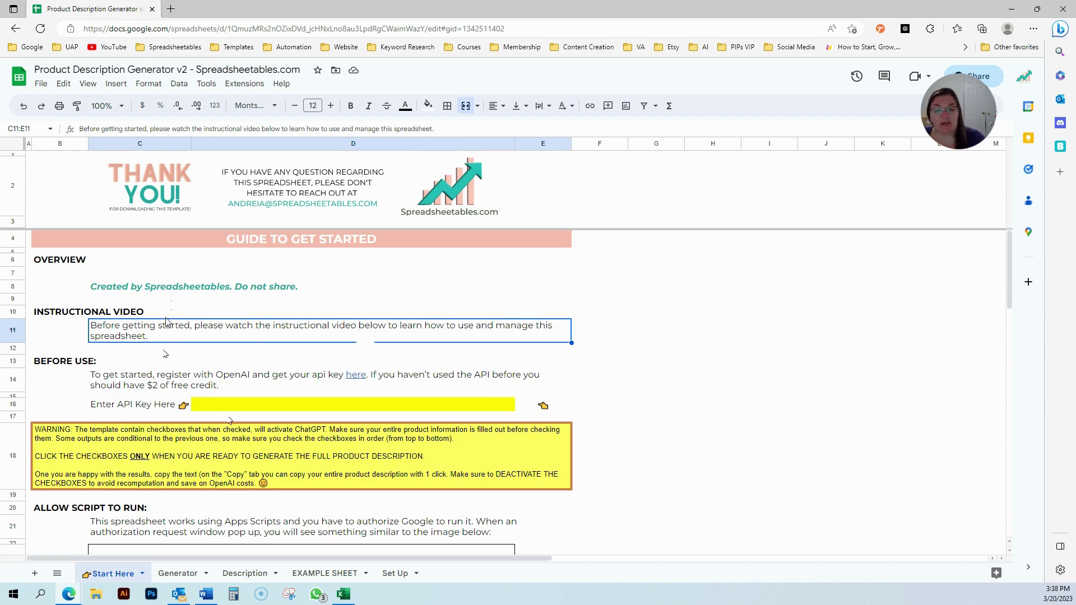
pyautogui.moveTo(357, 380)
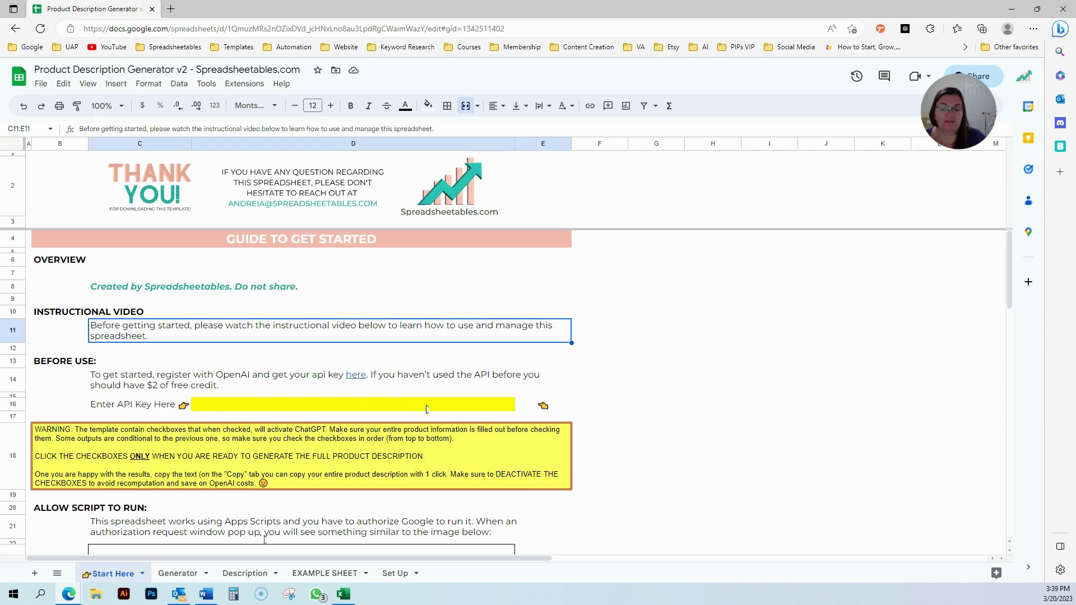
# - Compare the Generator sheet with the Start Here guide and dismiss the OpenAI API Key link preview
pyautogui.click(178, 573)
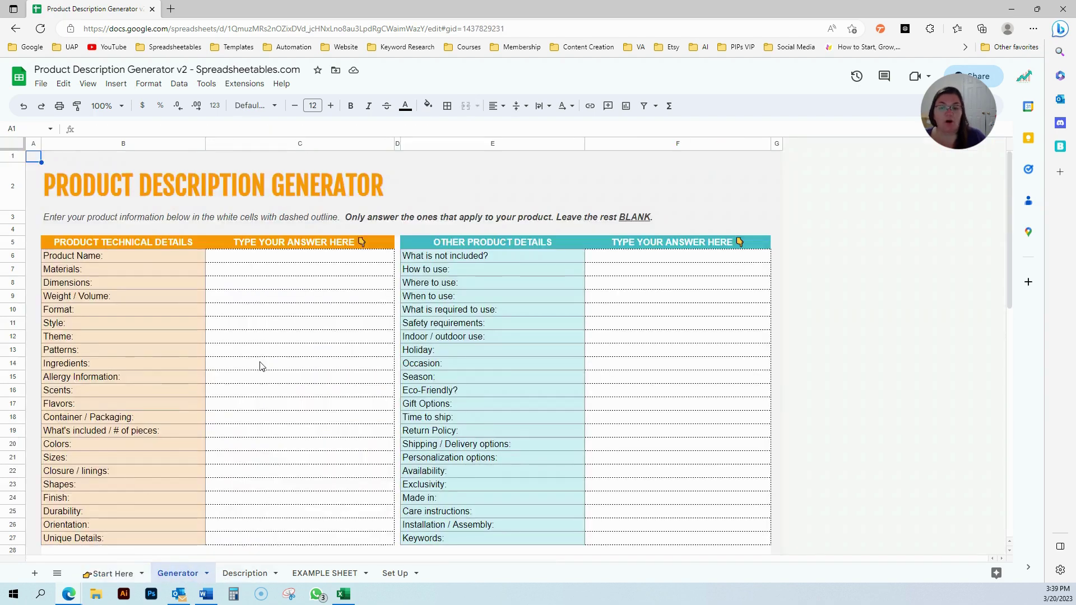
pyautogui.scroll(-3, 255, 333)
pyautogui.scroll(3, 255, 333)
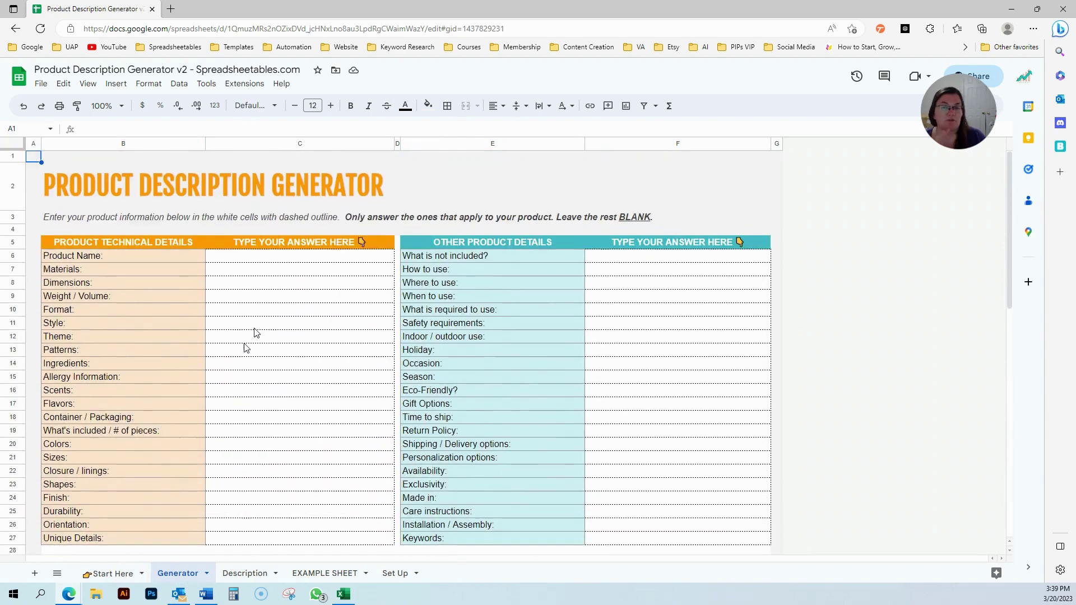
pyautogui.scroll(-9, 255, 333)
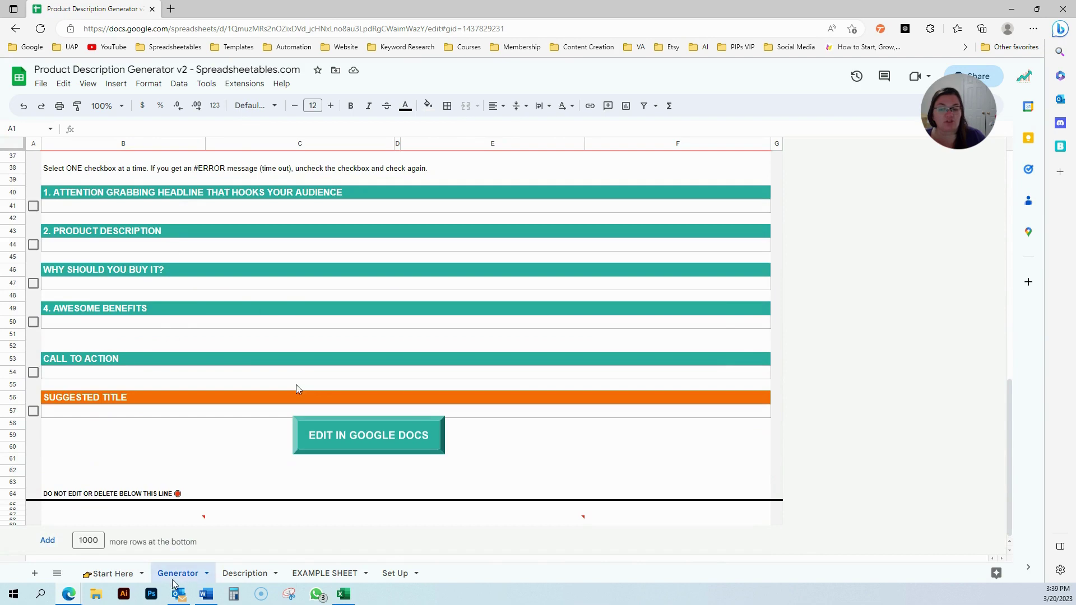
pyautogui.click(112, 574)
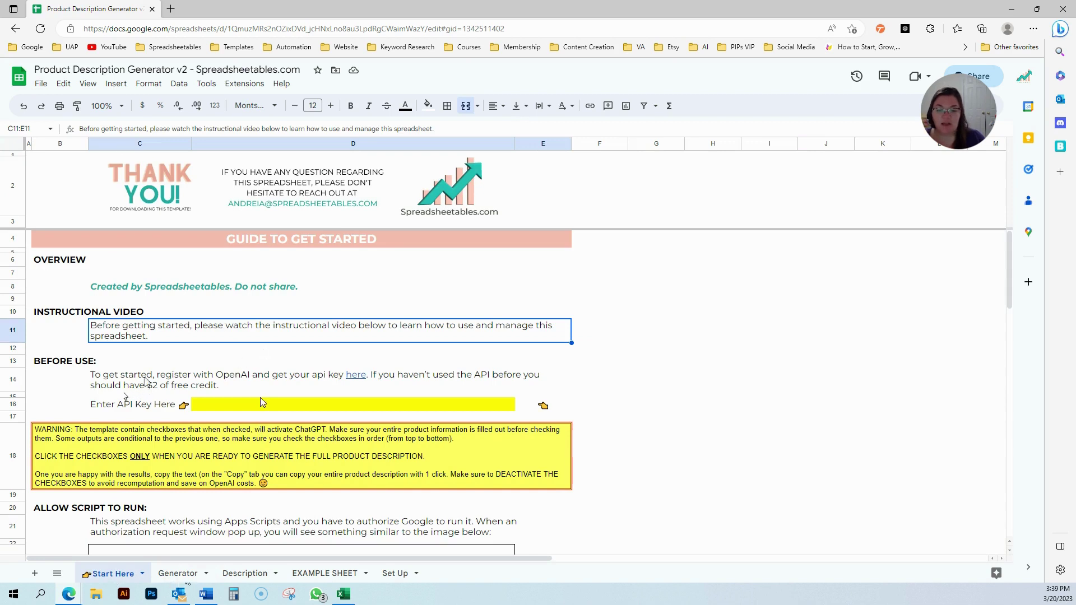
pyautogui.moveTo(146, 375)
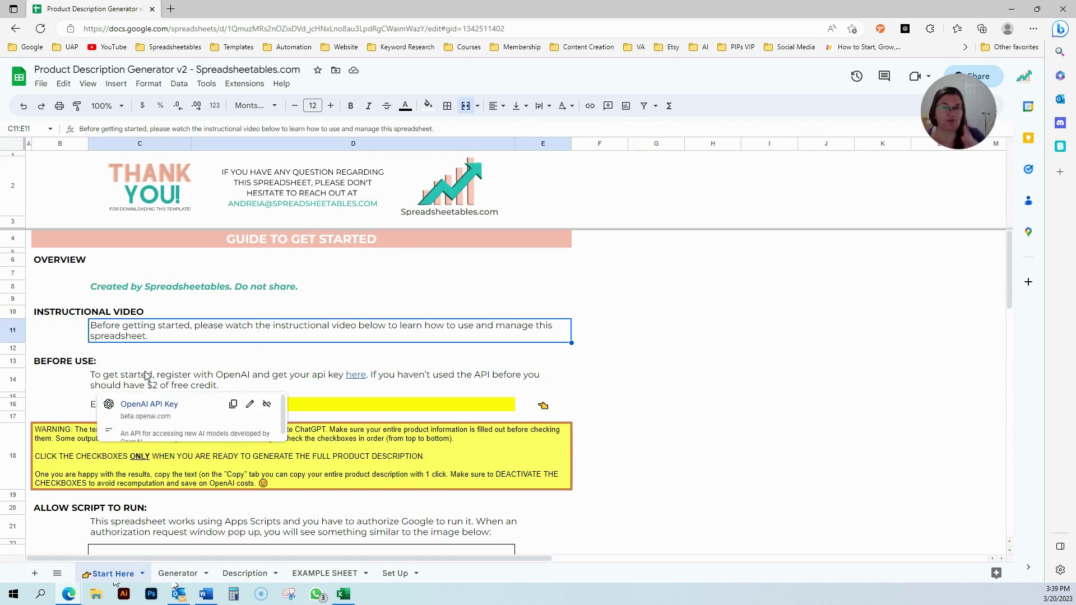
pyautogui.click(129, 268)
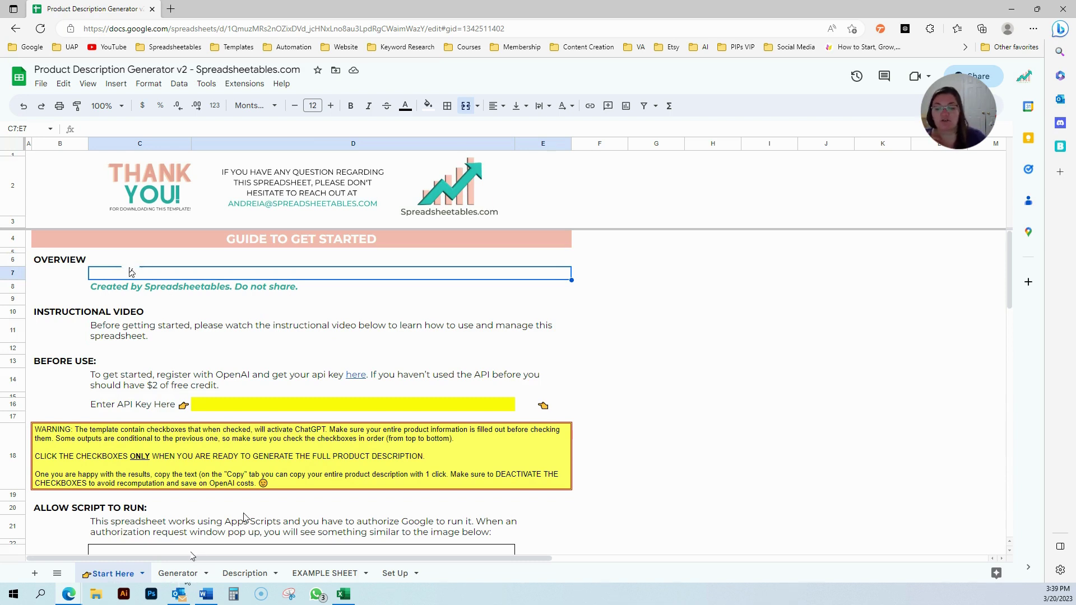
# - Look over the Generator sheet again, then return to the Start Here guide
pyautogui.click(171, 581)
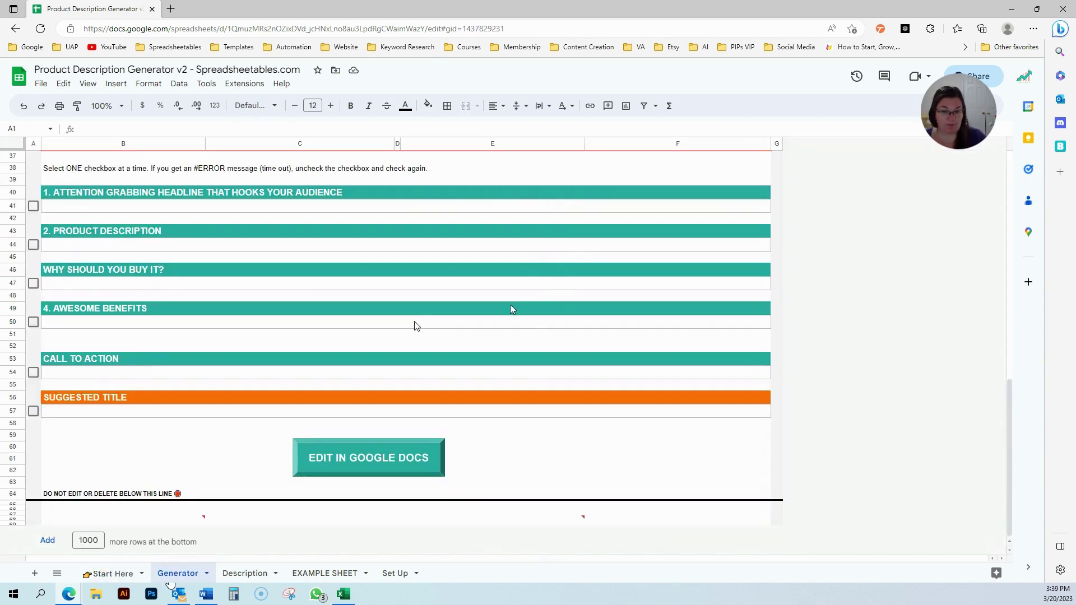
pyautogui.scroll(8, 510, 307)
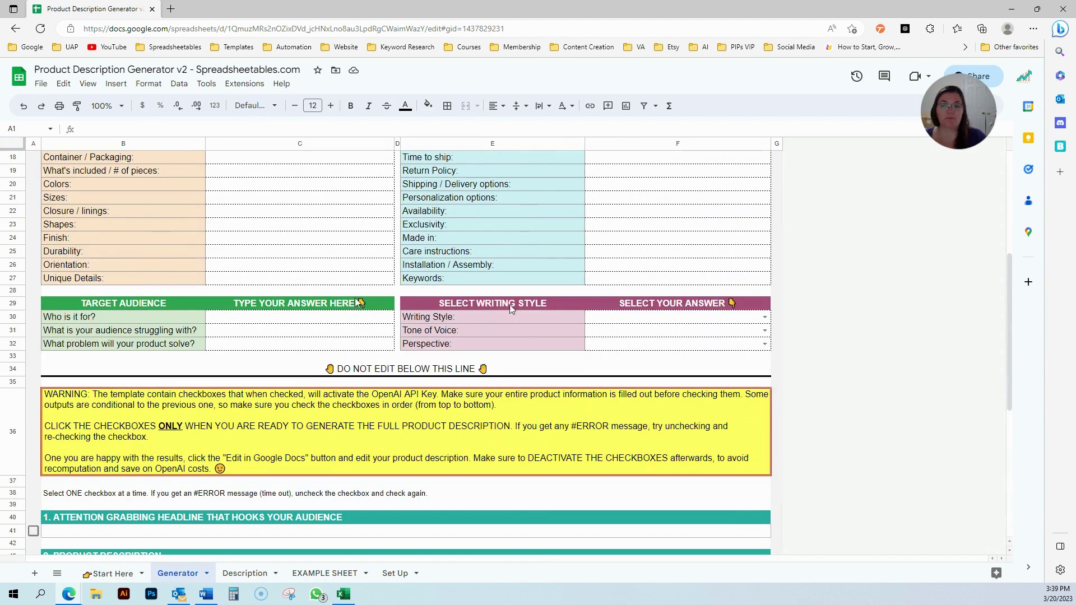
pyautogui.scroll(1, 483, 306)
pyautogui.scroll(5, 283, 218)
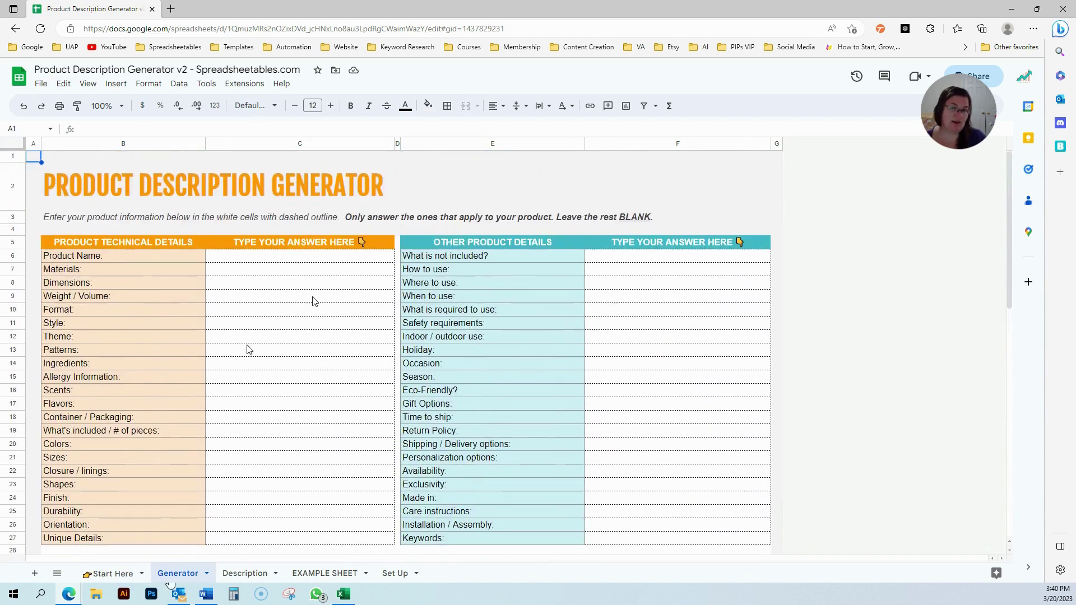
pyautogui.scroll(-5, 249, 347)
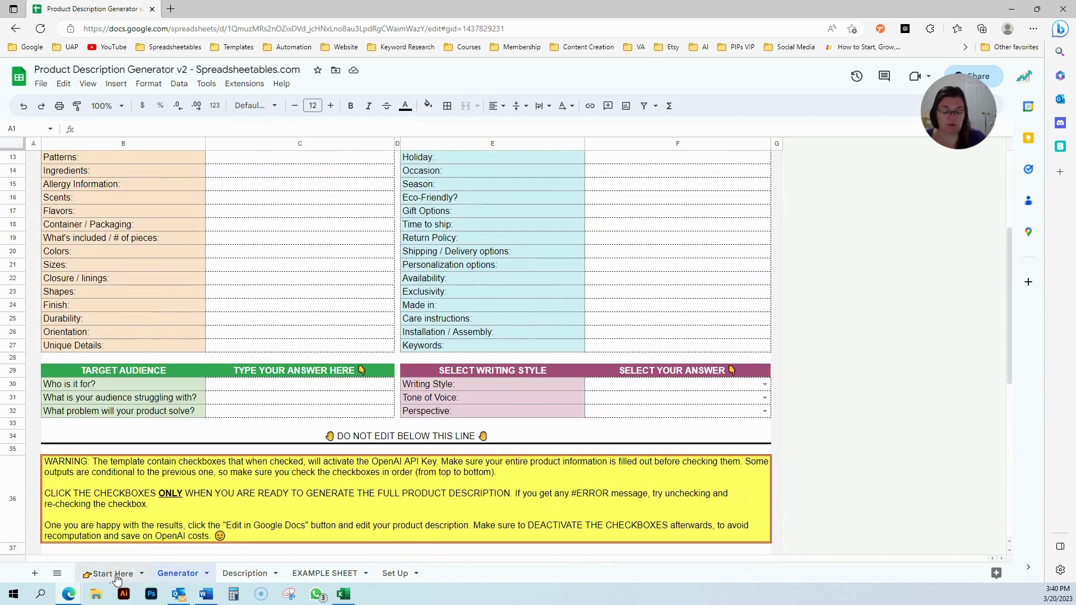
pyautogui.click(115, 575)
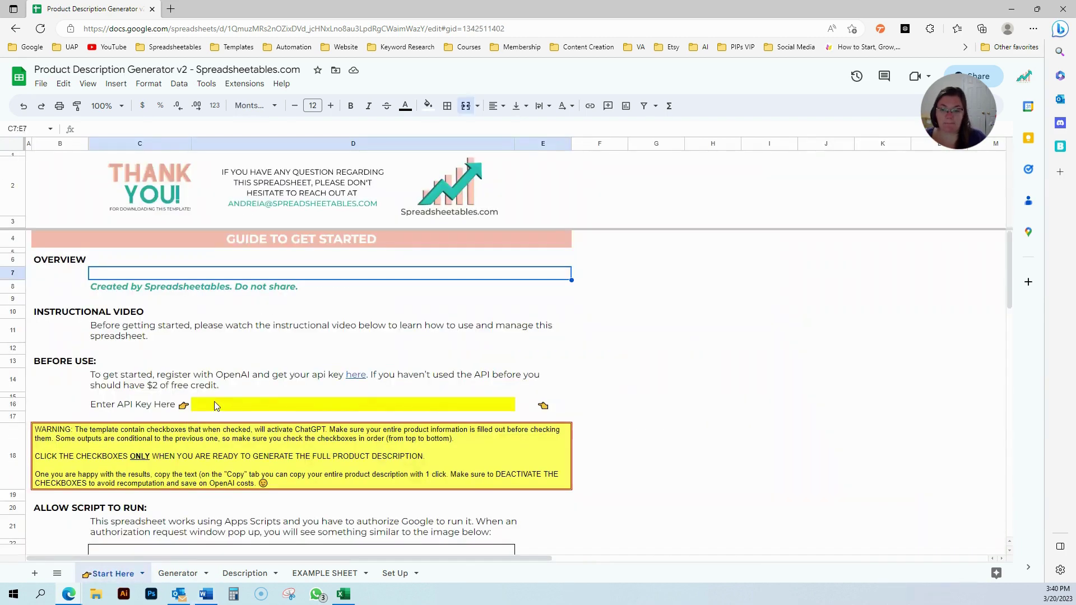
pyautogui.scroll(-1, 214, 401)
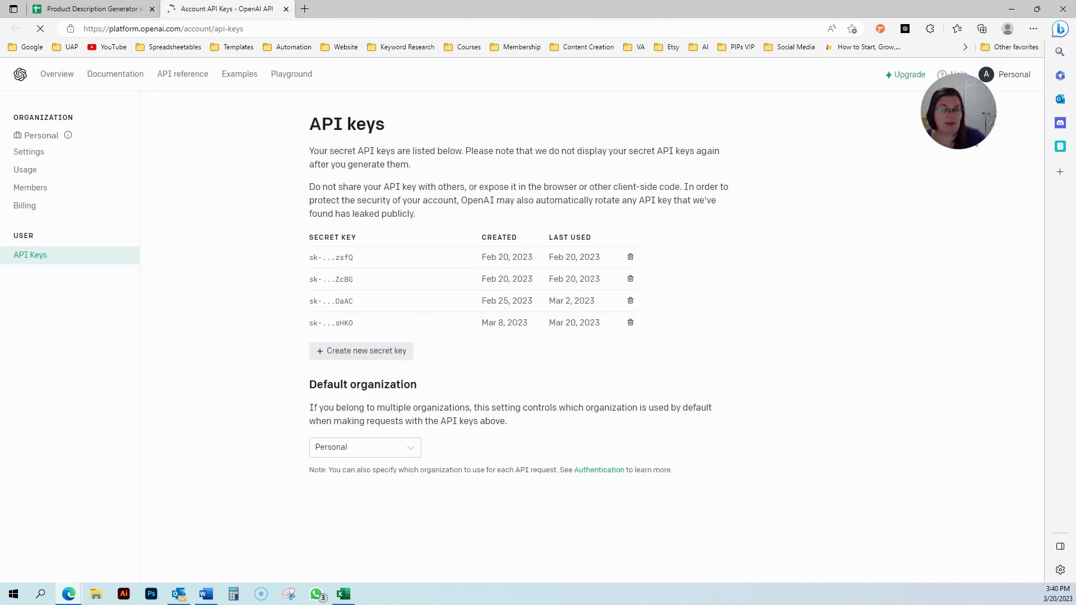
# - In OpenAI Platform's API keys page, create a new secret key and copy it
pyautogui.click(1023, 78)
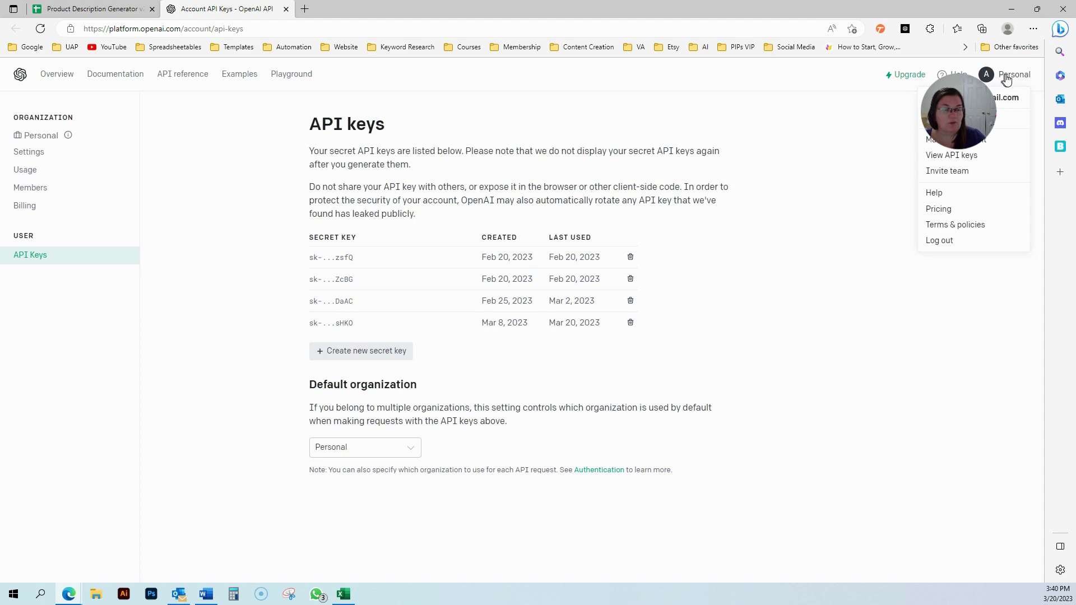
pyautogui.click(976, 163)
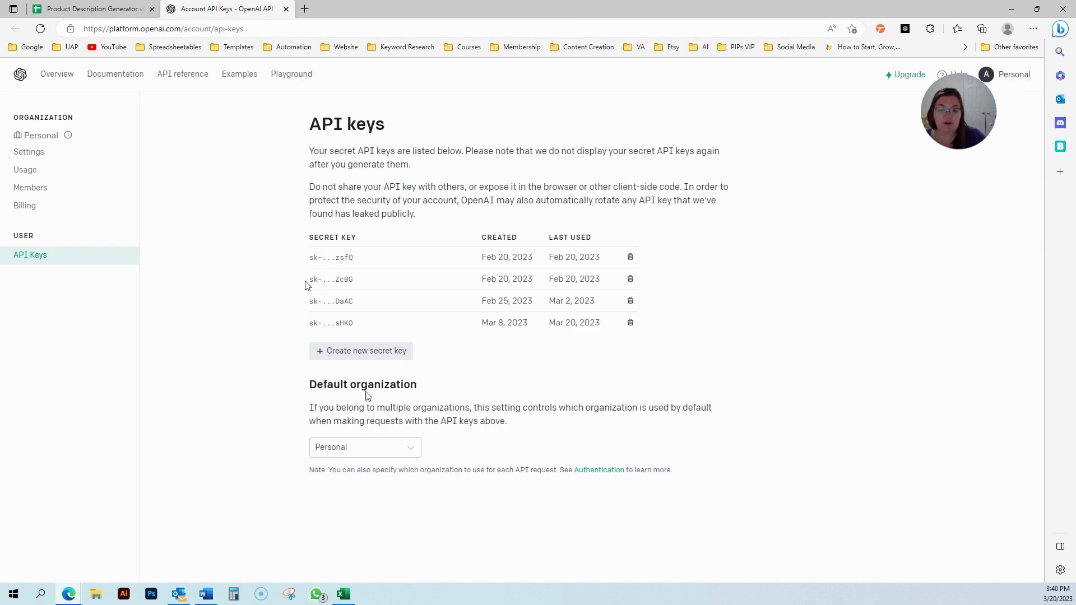
pyautogui.click(325, 353)
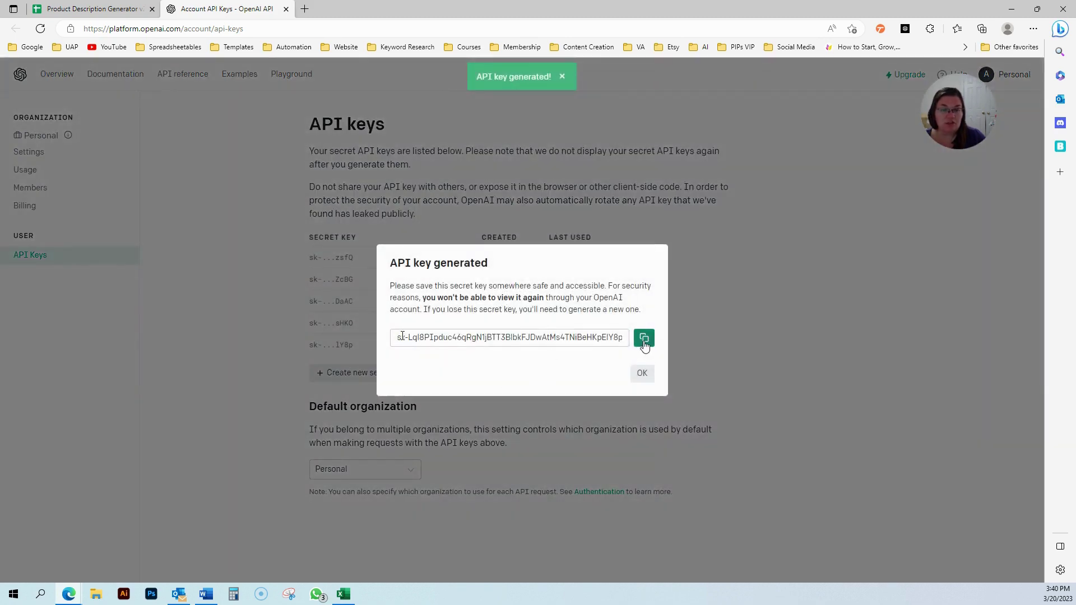
pyautogui.click(645, 339)
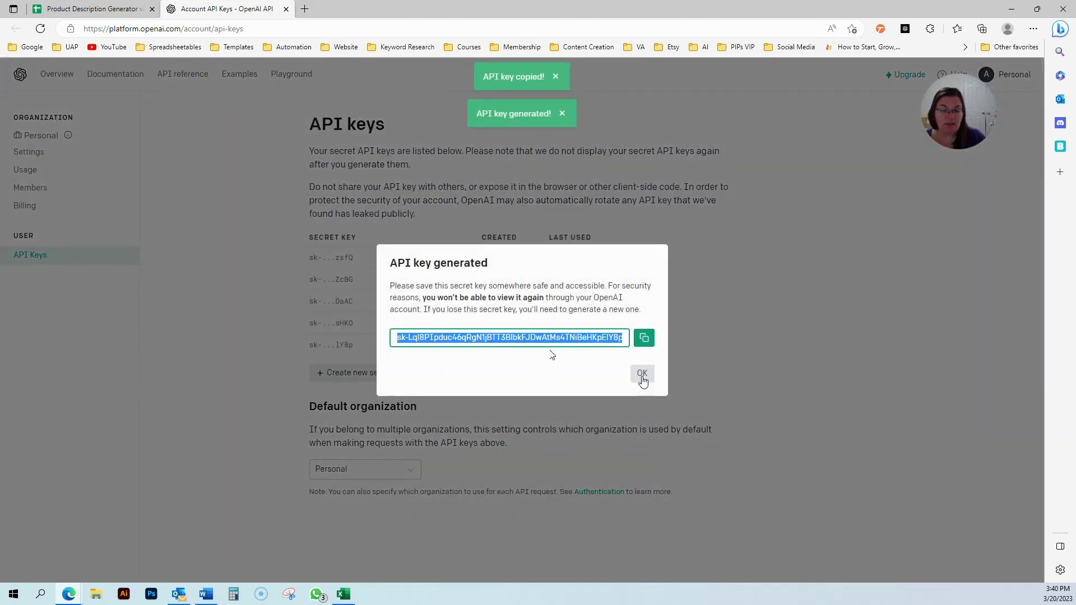
pyautogui.click(642, 375)
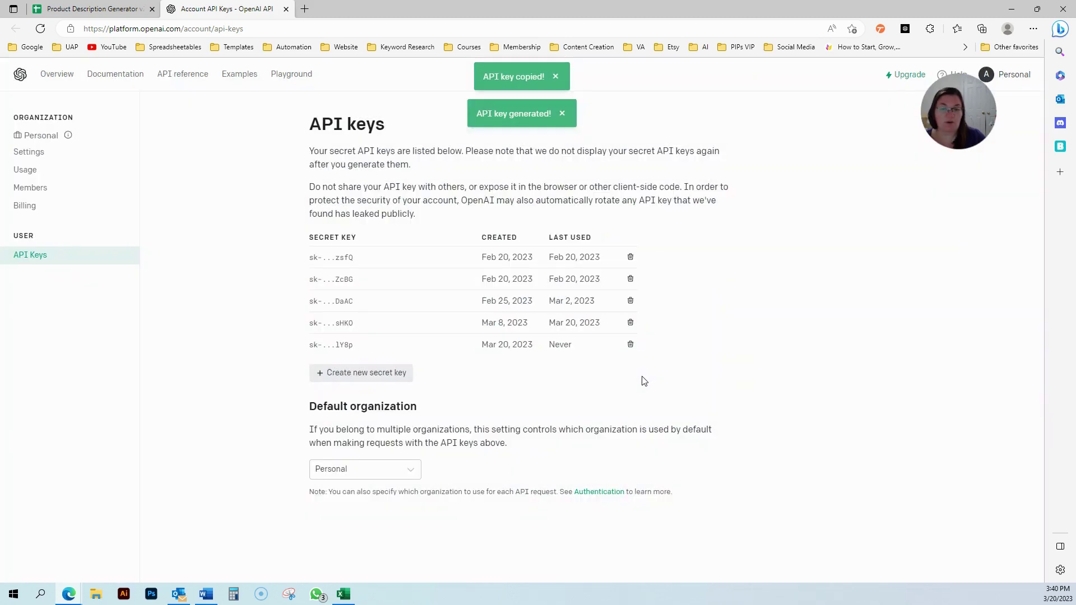
# - Paste the copied OpenAI secret key into the yellow API key cell D16, then show the Generator sheet
pyautogui.click(79, 8)
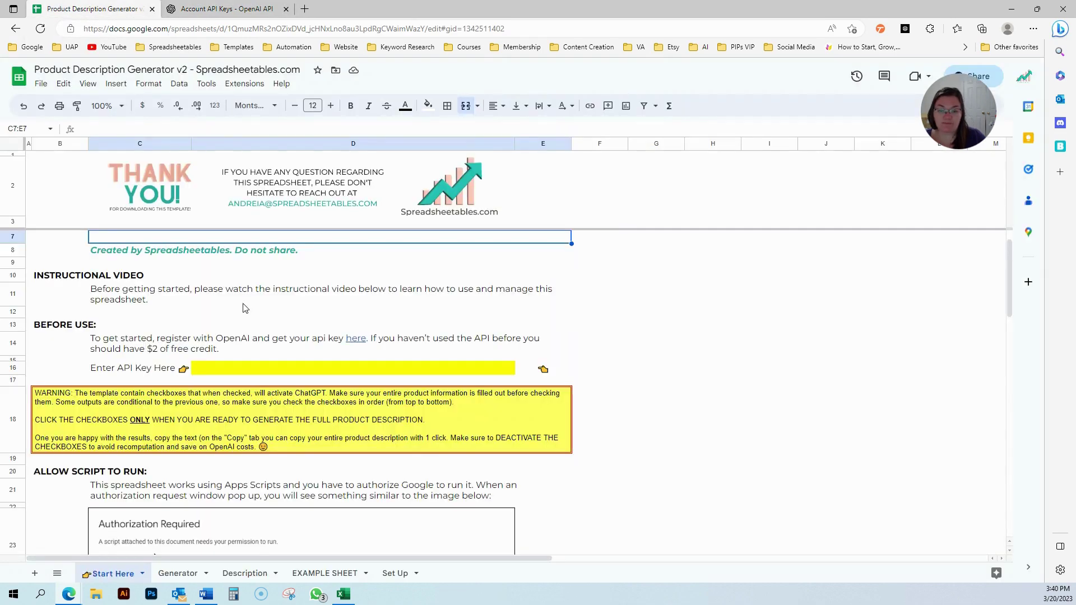
pyautogui.scroll(-1, 247, 307)
pyautogui.click(254, 341)
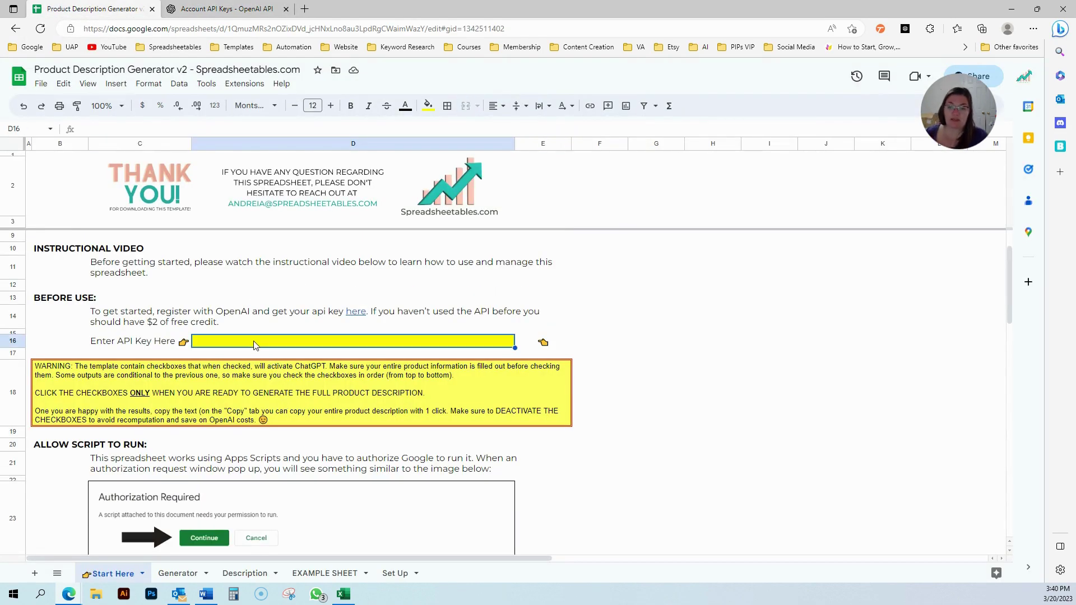
pyautogui.hotkey('ctrl', 'v')
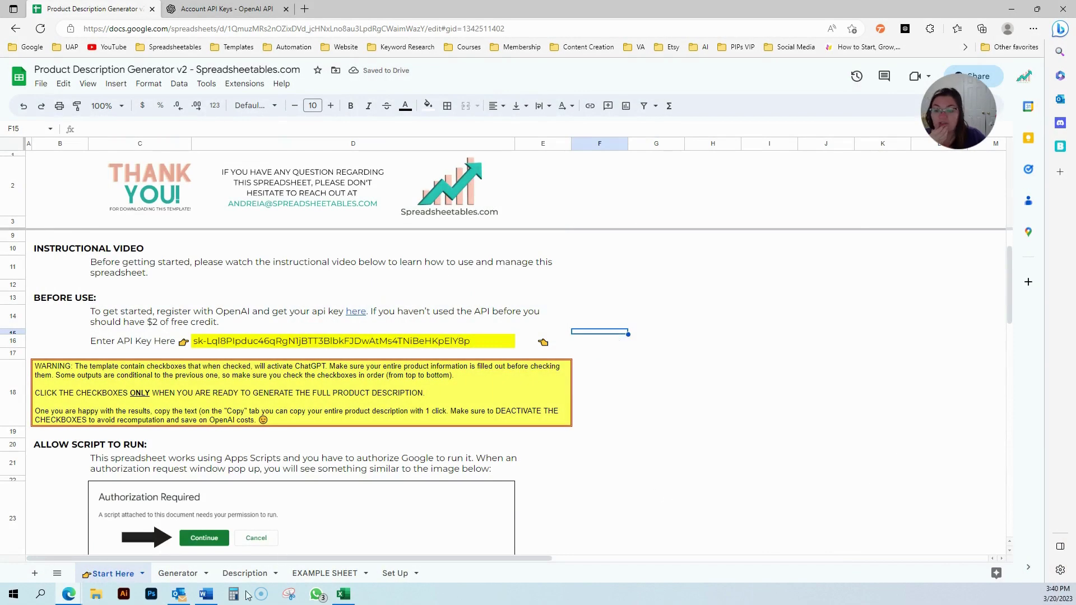
pyautogui.click(170, 572)
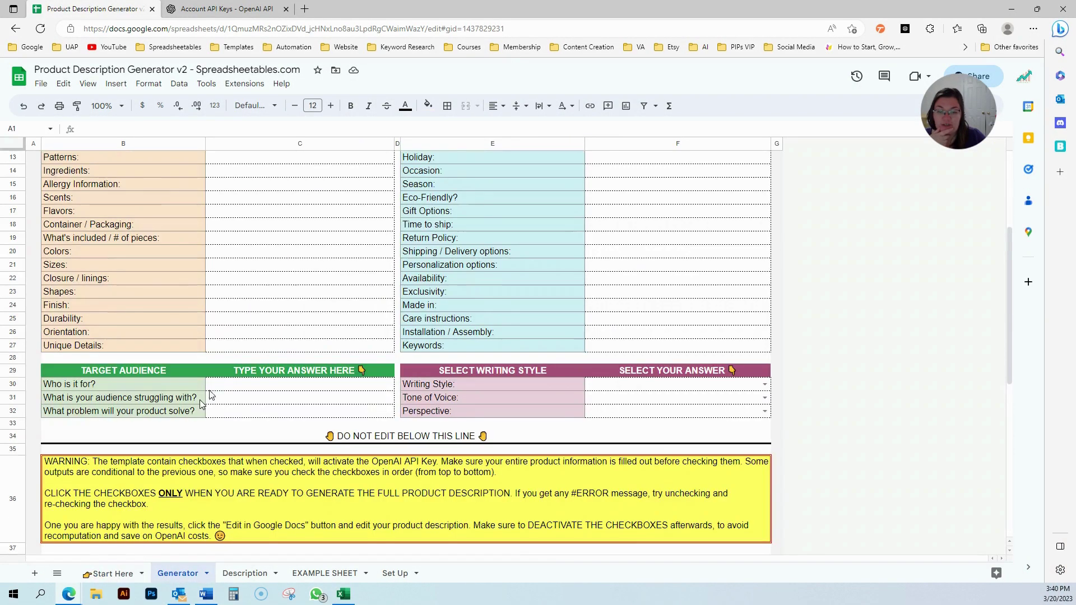
pyautogui.scroll(5, 219, 386)
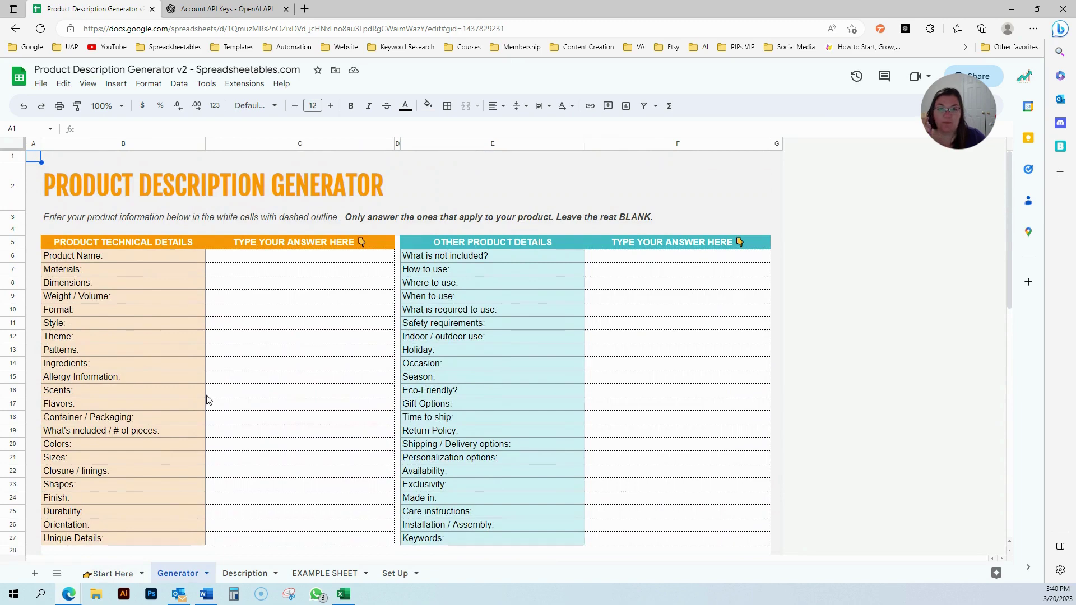
pyautogui.scroll(-1, 240, 385)
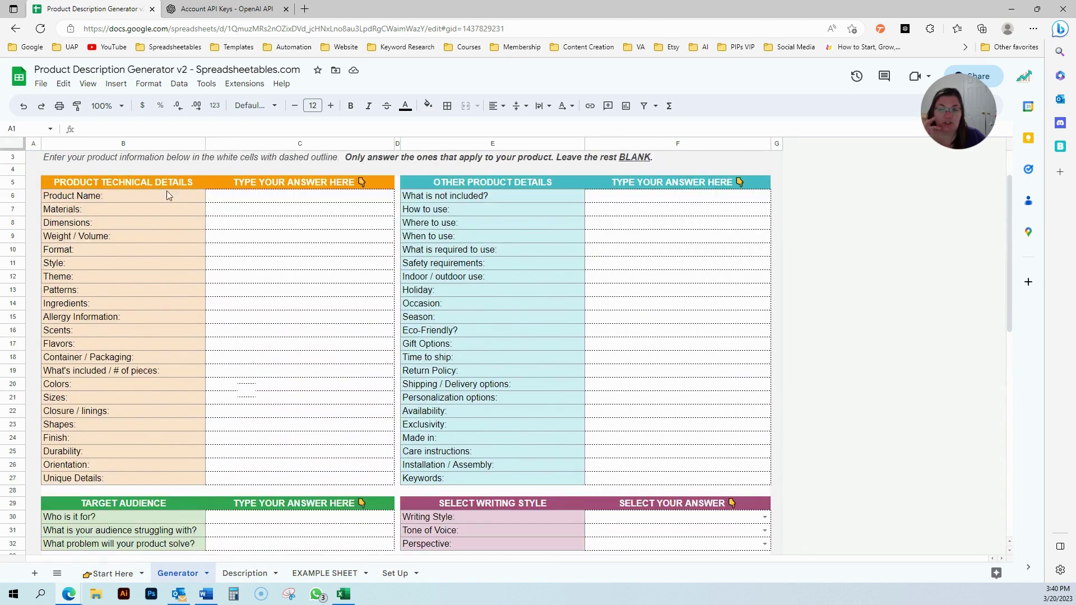
pyautogui.moveTo(139, 180)
pyautogui.mouseDown()
pyautogui.moveTo(185, 478)
pyautogui.moveTo(220, 477)
pyautogui.mouseUp()
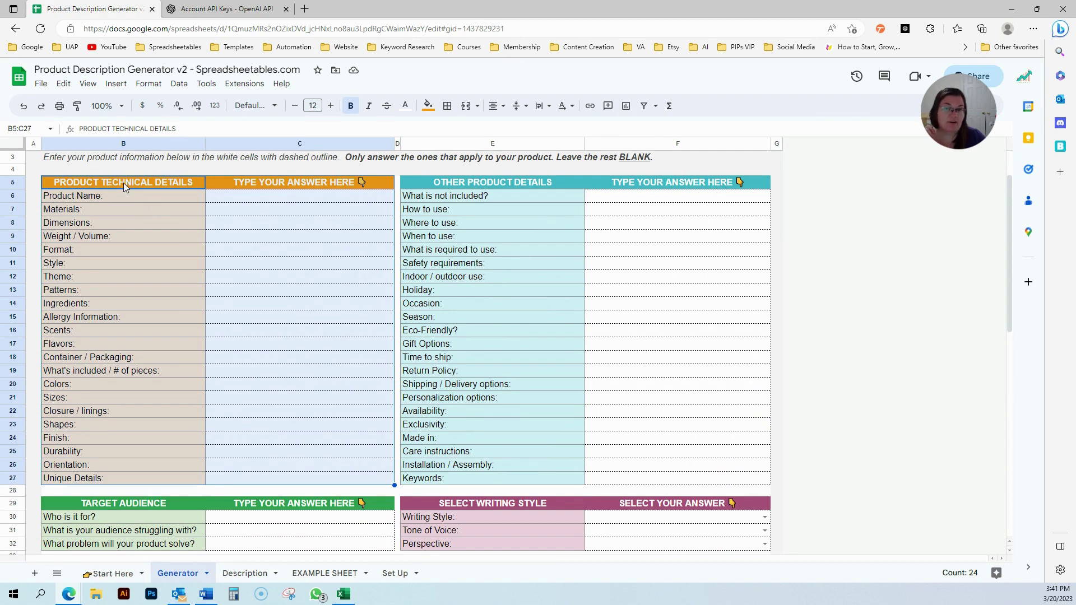
pyautogui.click(150, 308)
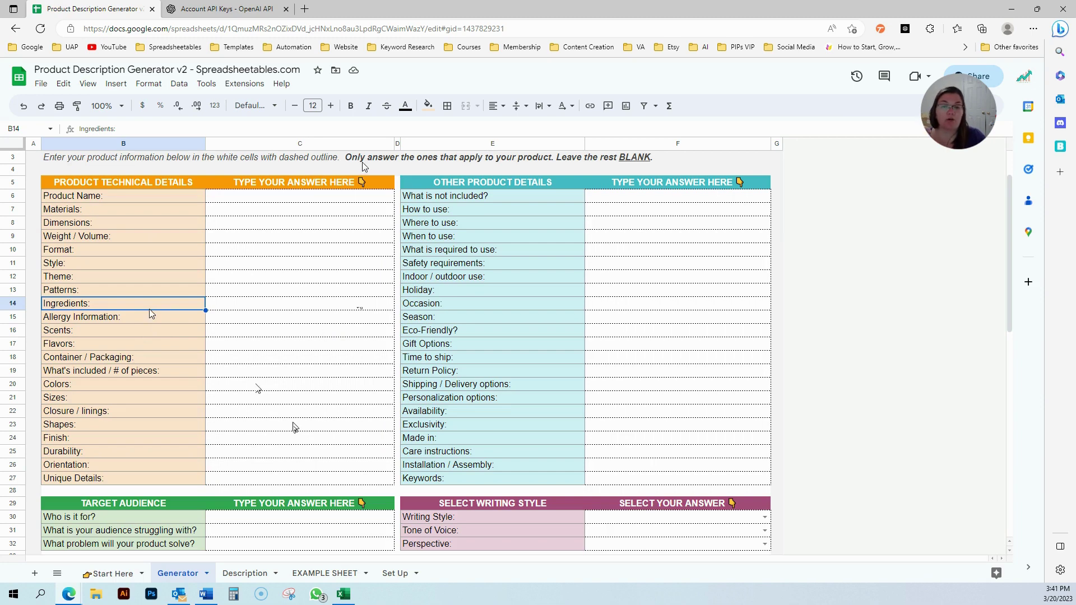
pyautogui.scroll(1, 370, 169)
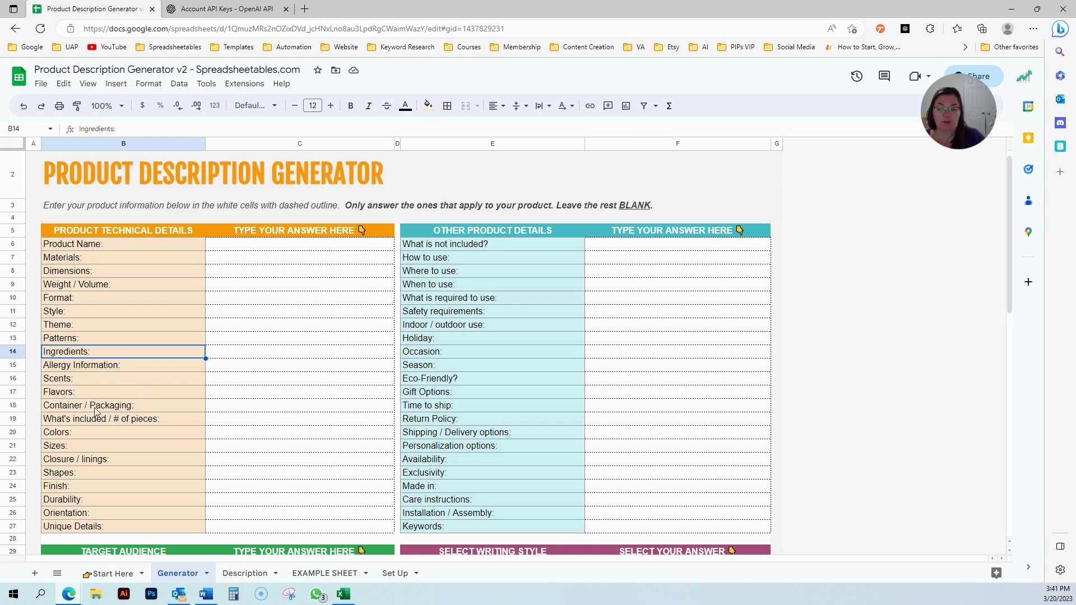
pyautogui.click(63, 397)
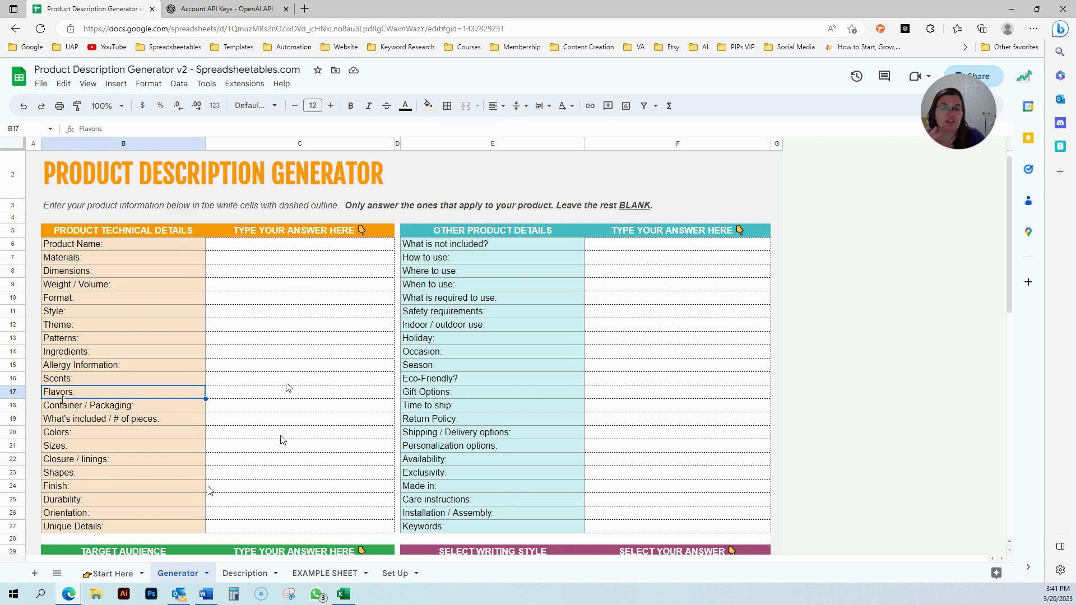
pyautogui.click(274, 466)
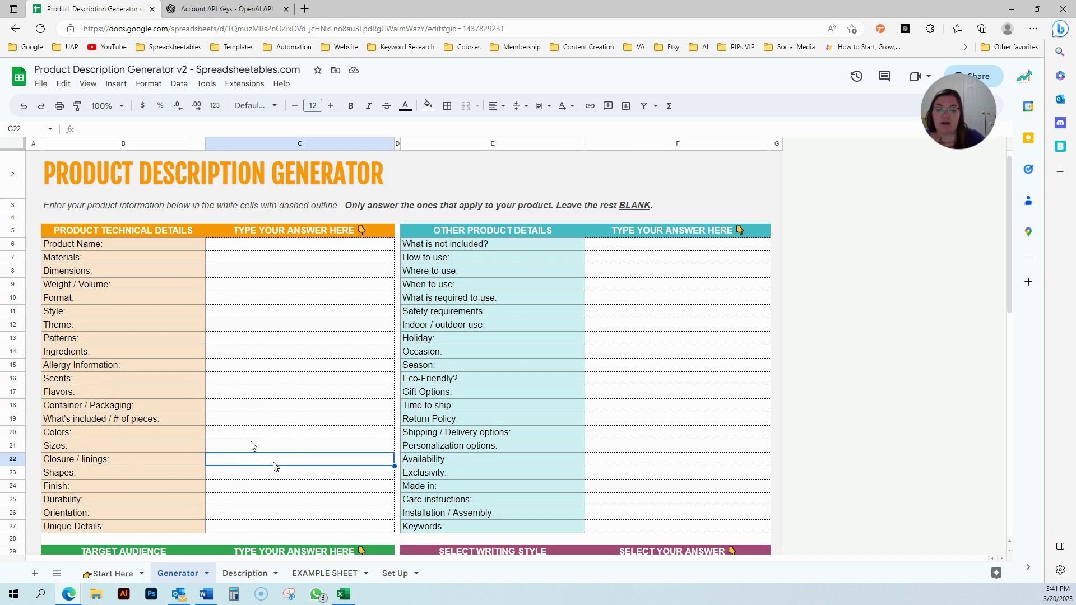
pyautogui.moveTo(91, 232); pyautogui.dragTo(93, 415)
pyautogui.click(513, 231)
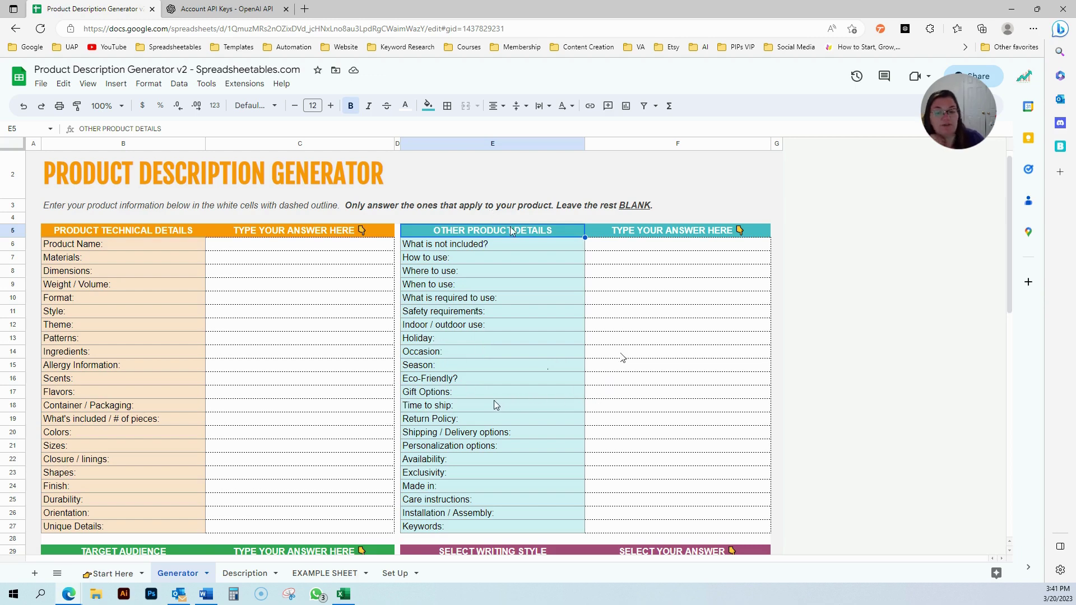
pyautogui.scroll(-1, 493, 420)
pyautogui.click(521, 456)
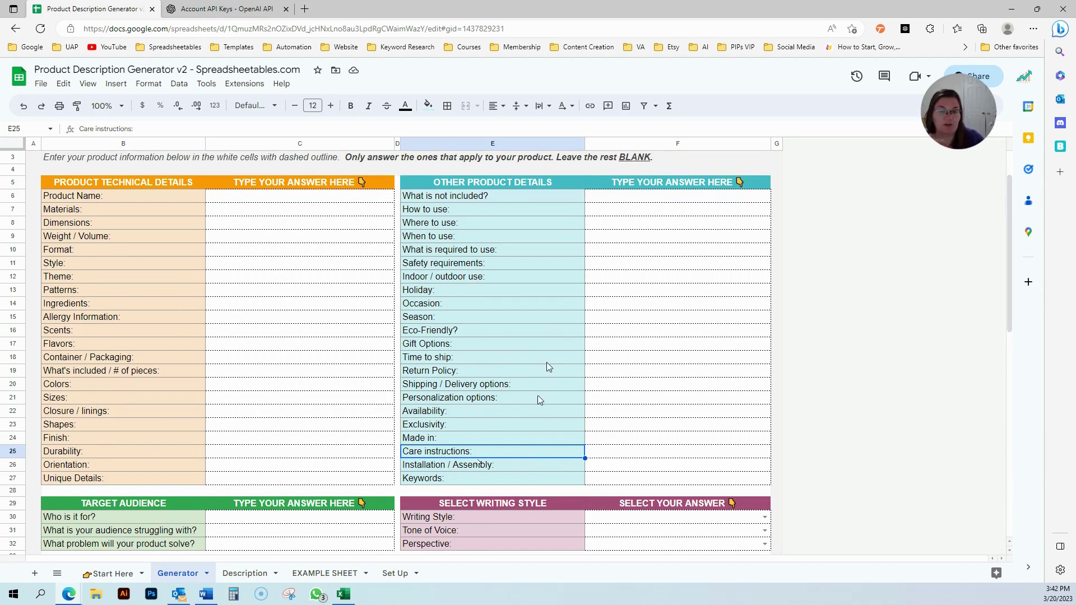
pyautogui.scroll(-1, 533, 382)
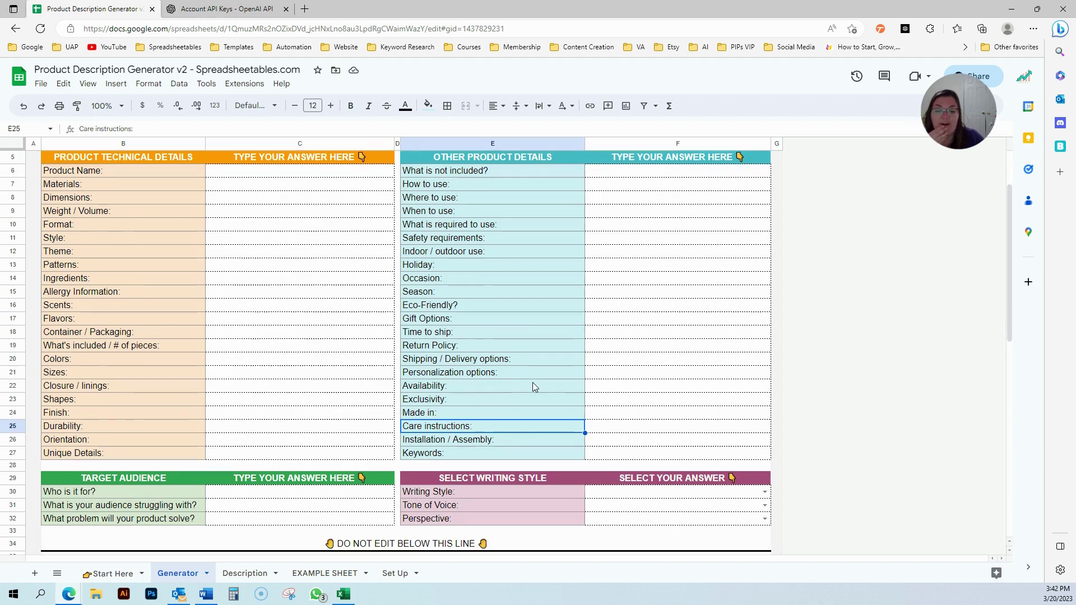
pyautogui.click(416, 457)
pyautogui.click(617, 457)
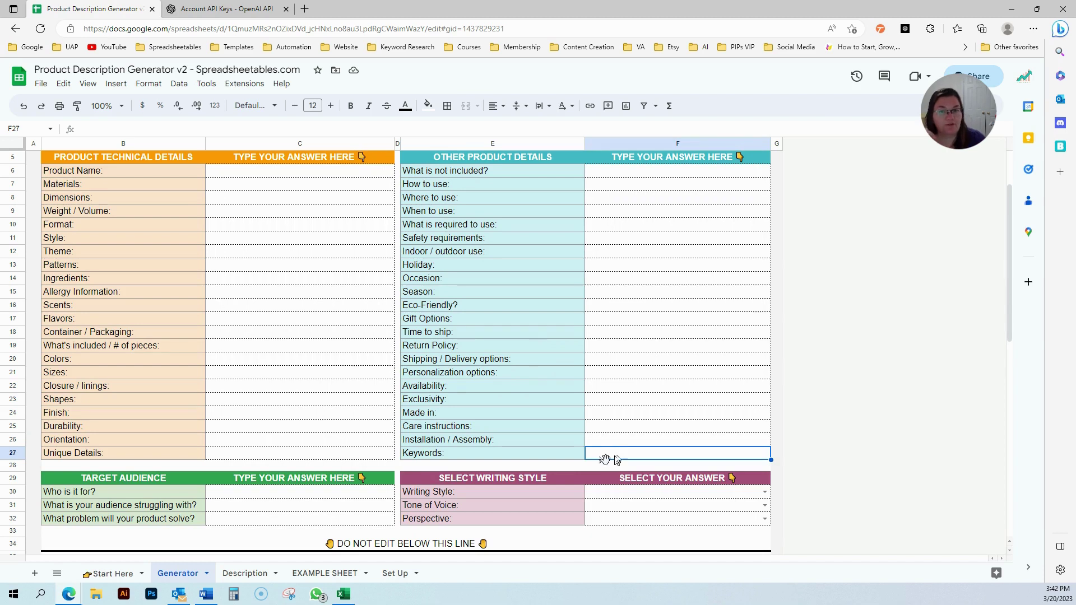
pyautogui.doubleClick(650, 457)
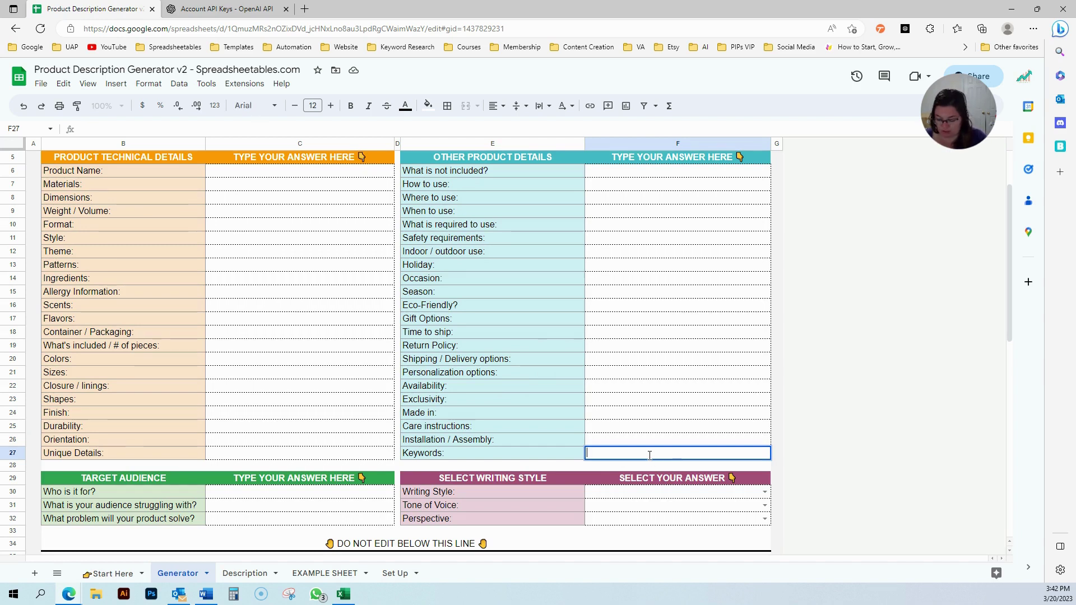
pyautogui.hotkey('alt', 'Return')
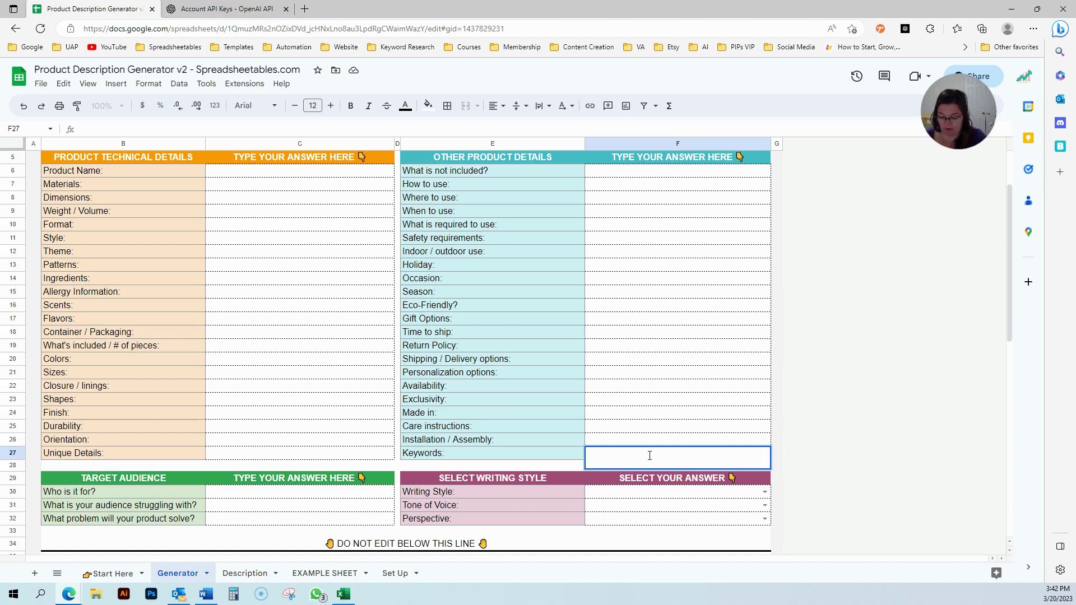
pyautogui.press('BackSpace')
pyautogui.write('keyword 1, keywrd 2')
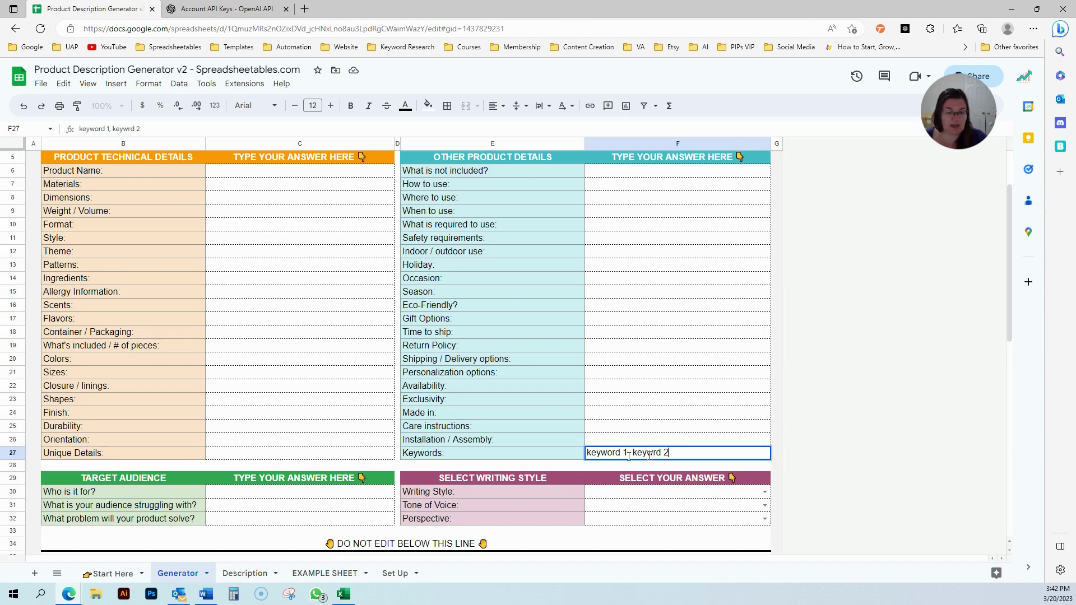
pyautogui.moveTo(629, 456); pyautogui.dragTo(703, 455)
pyautogui.press('BackSpace')
pyautogui.hotkey('alt', 'Return')
pyautogui.write('key')
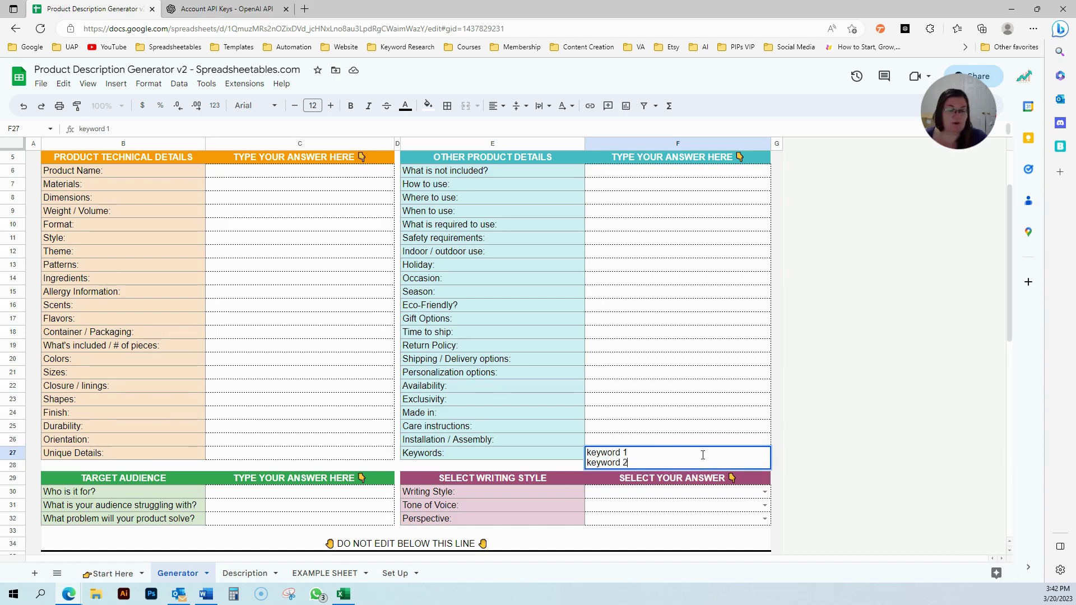
pyautogui.write('word 2')
pyautogui.press('Return')
pyautogui.click(653, 469)
pyautogui.press('Delete')
pyautogui.scroll(-2, 386, 345)
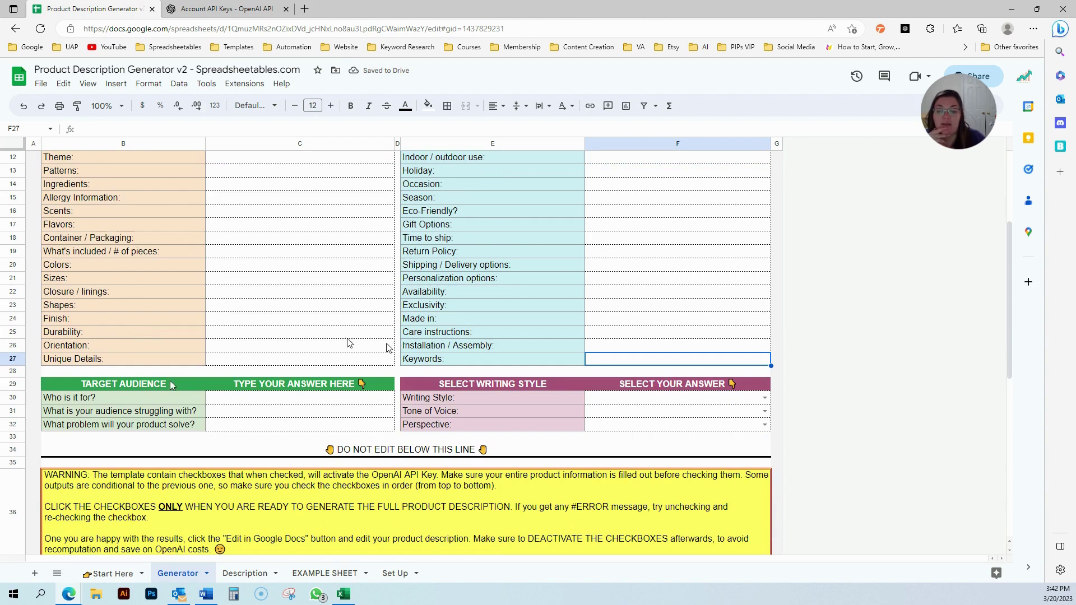
pyautogui.click(114, 399)
pyautogui.click(247, 400)
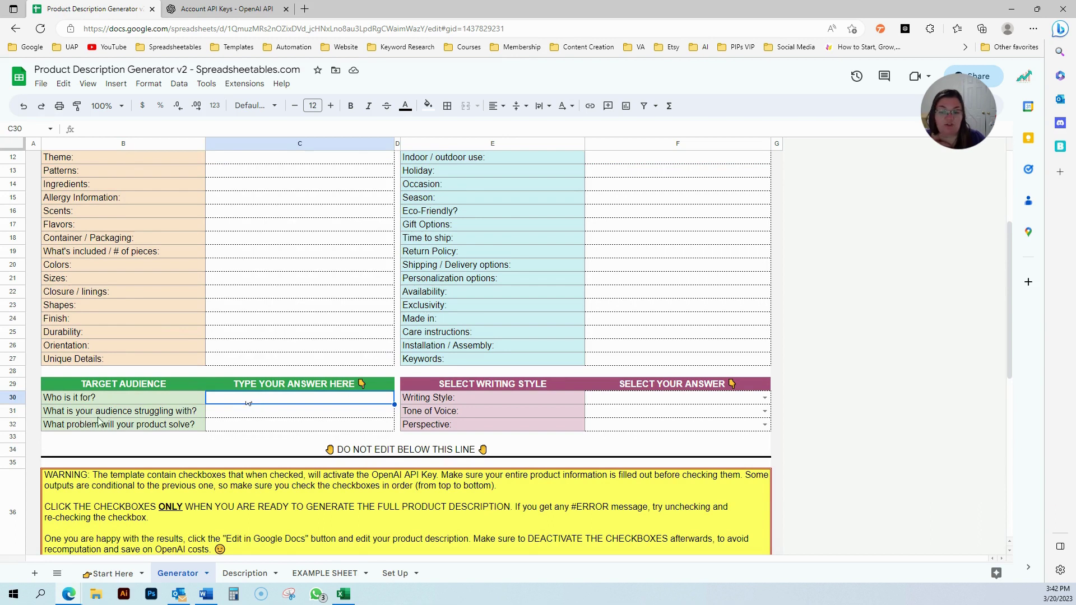
pyautogui.click(247, 414)
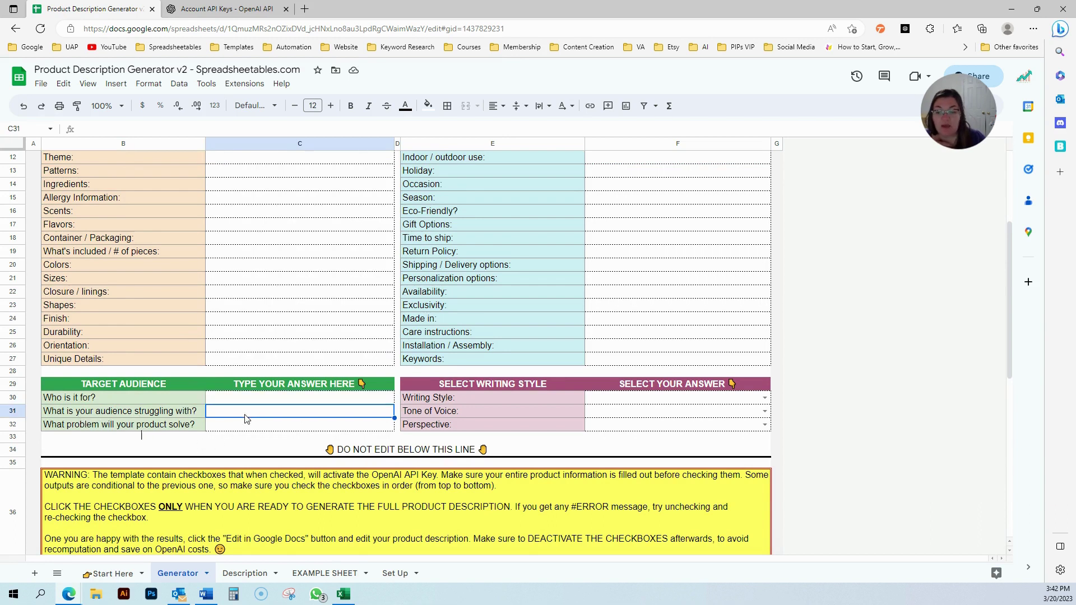
pyautogui.click(246, 420)
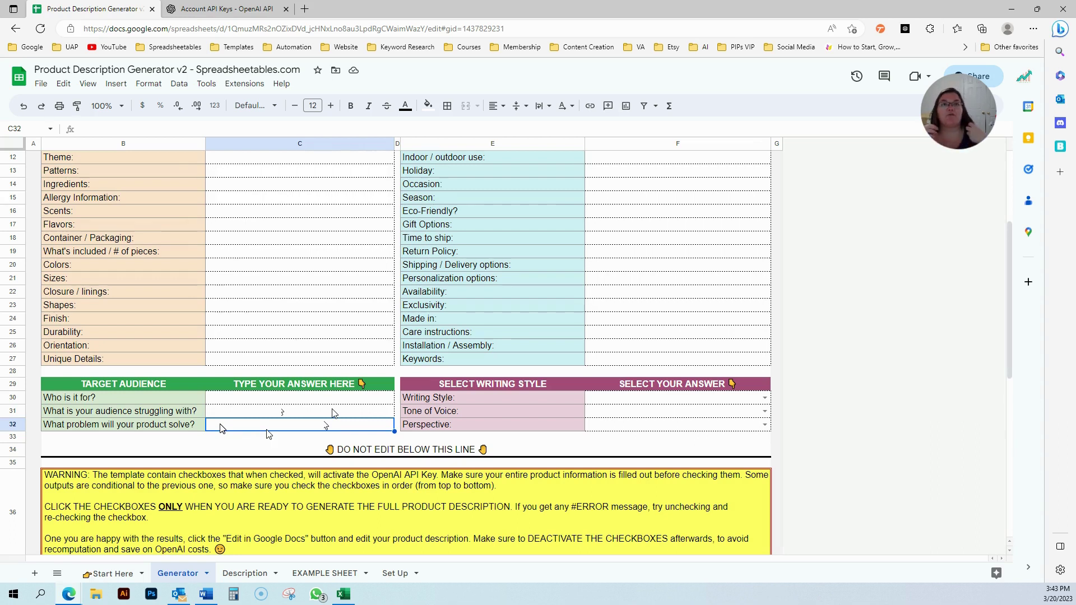
pyautogui.click(303, 413)
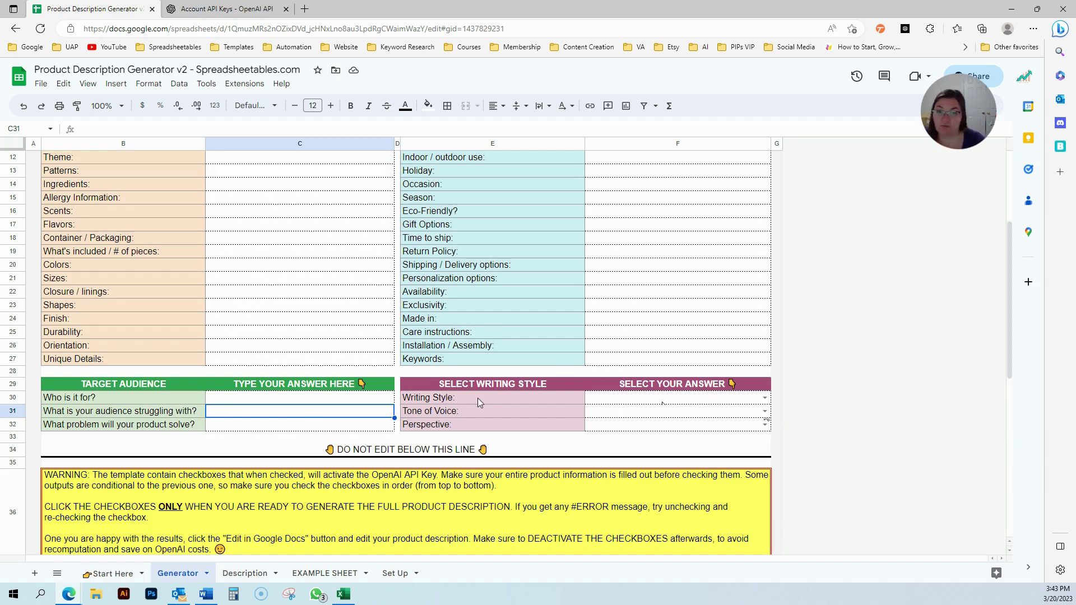
pyautogui.click(765, 399)
pyautogui.scroll(-1, 704, 448)
pyautogui.scroll(-15, 704, 449)
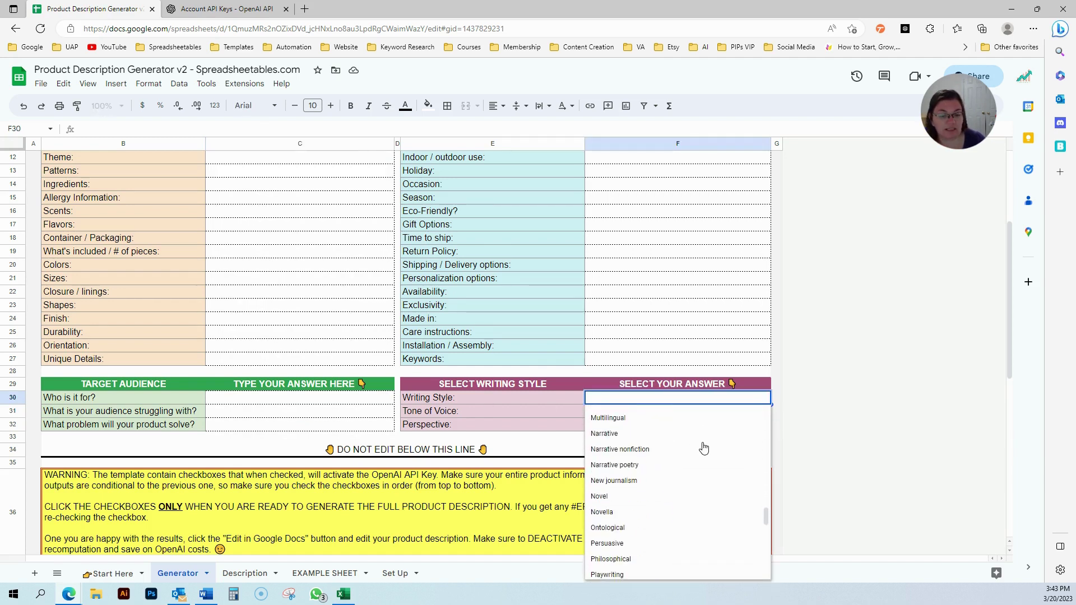
pyautogui.scroll(-8, 704, 448)
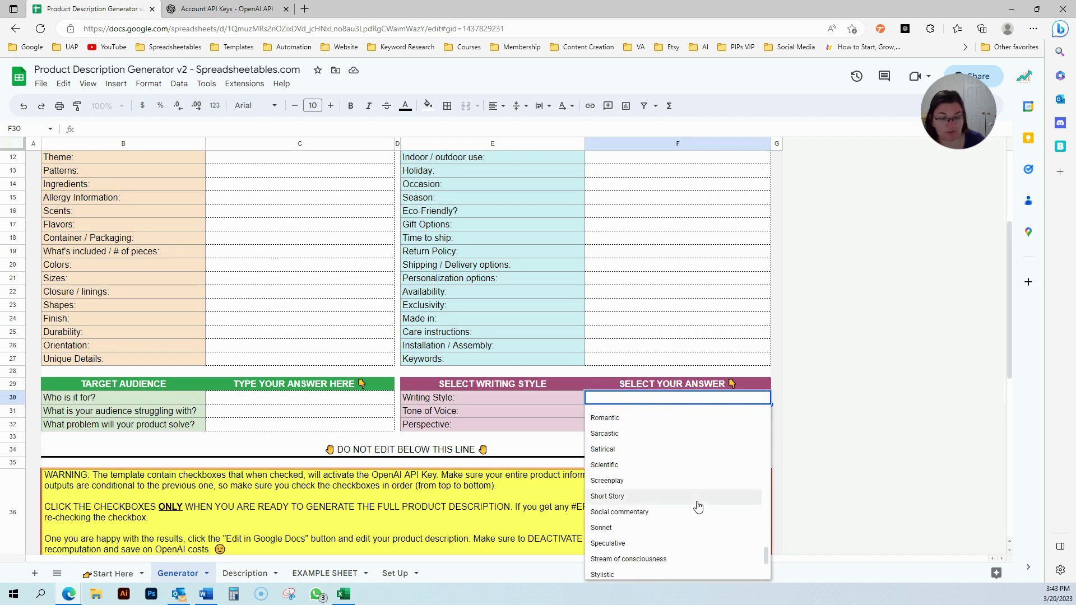
pyautogui.click(706, 360)
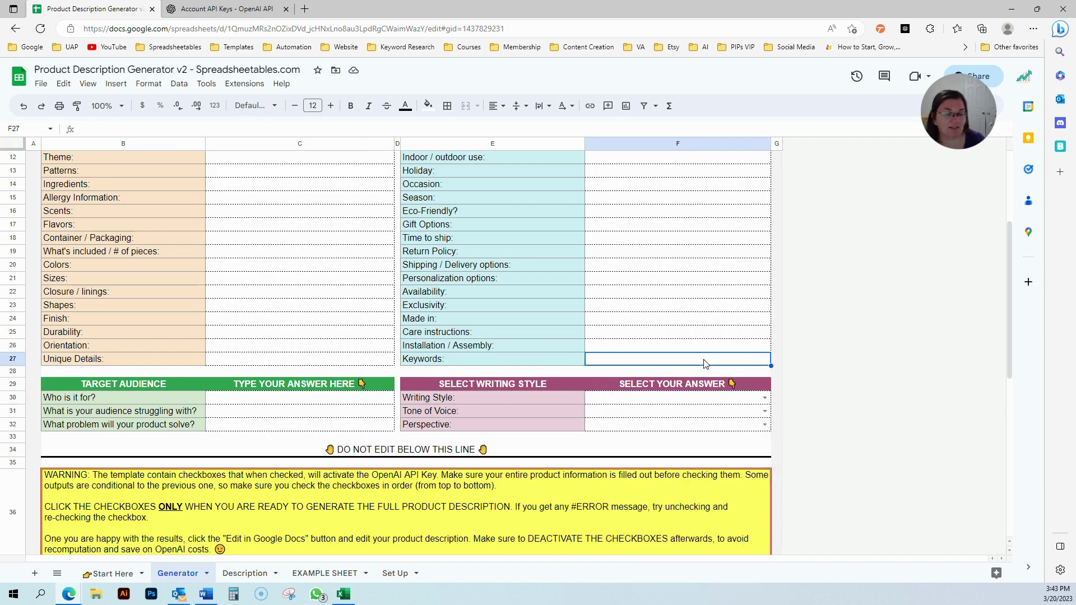
pyautogui.click(764, 412)
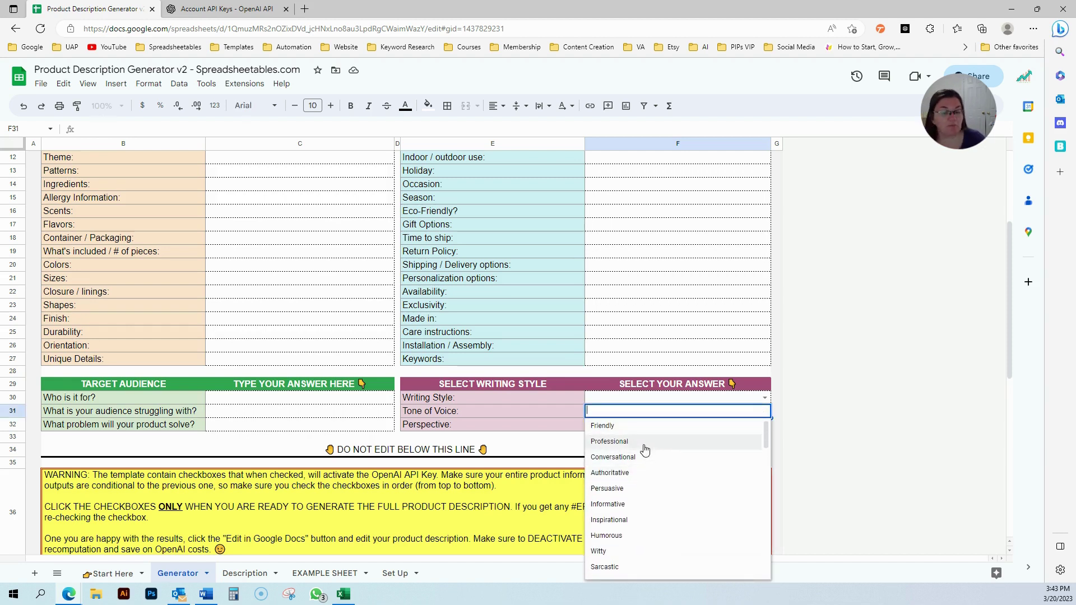
pyautogui.scroll(-1, 645, 474)
pyautogui.scroll(-2, 643, 476)
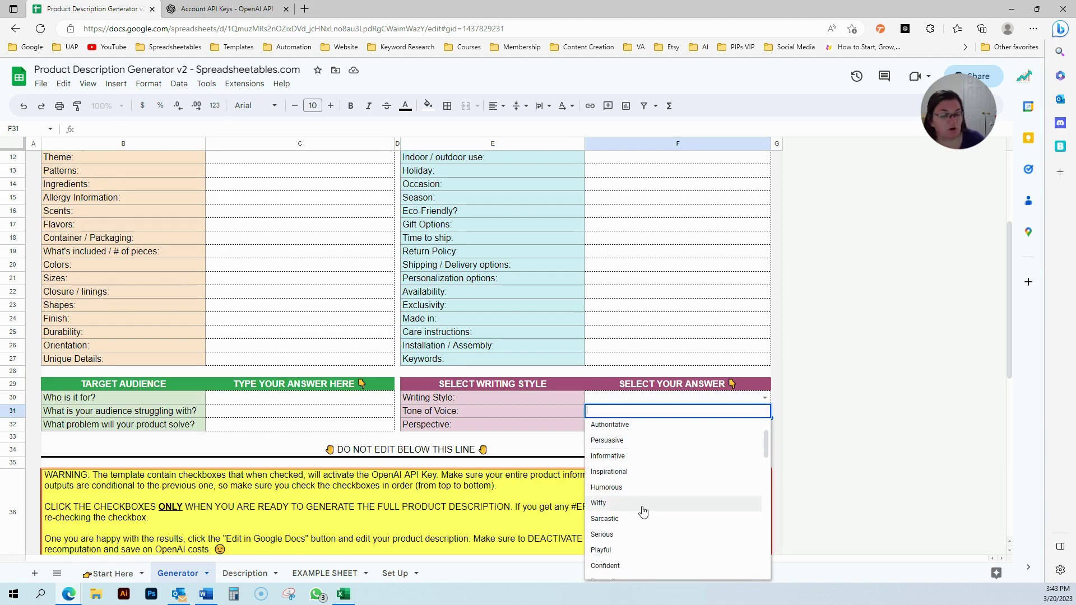
pyautogui.click(658, 285)
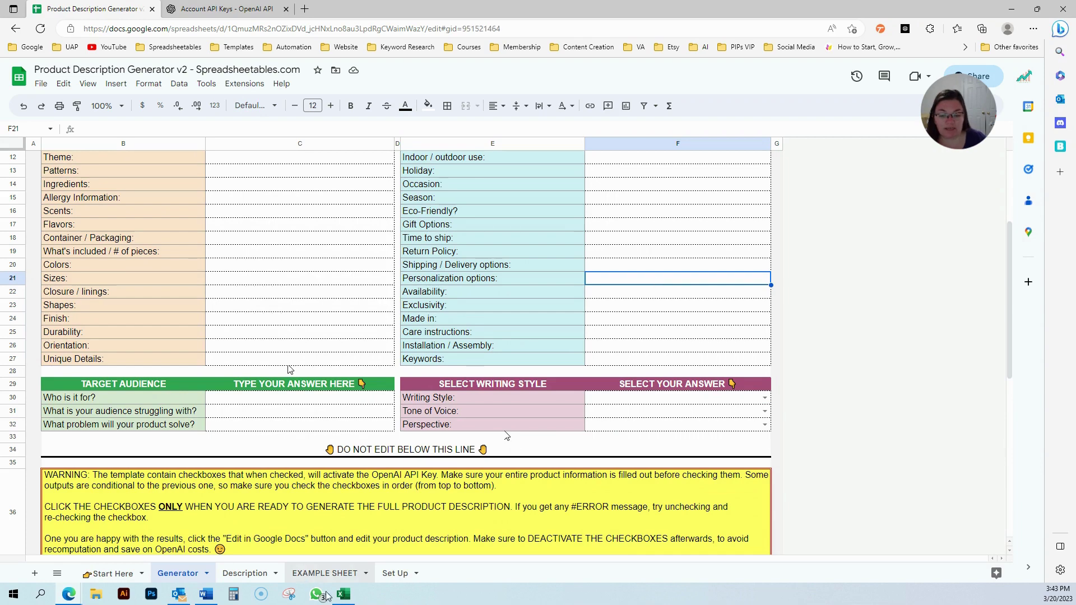
# - Copy the example product details from EXAMPLE SHEET into the Generator's Product Name answer cell
pyautogui.click(313, 575)
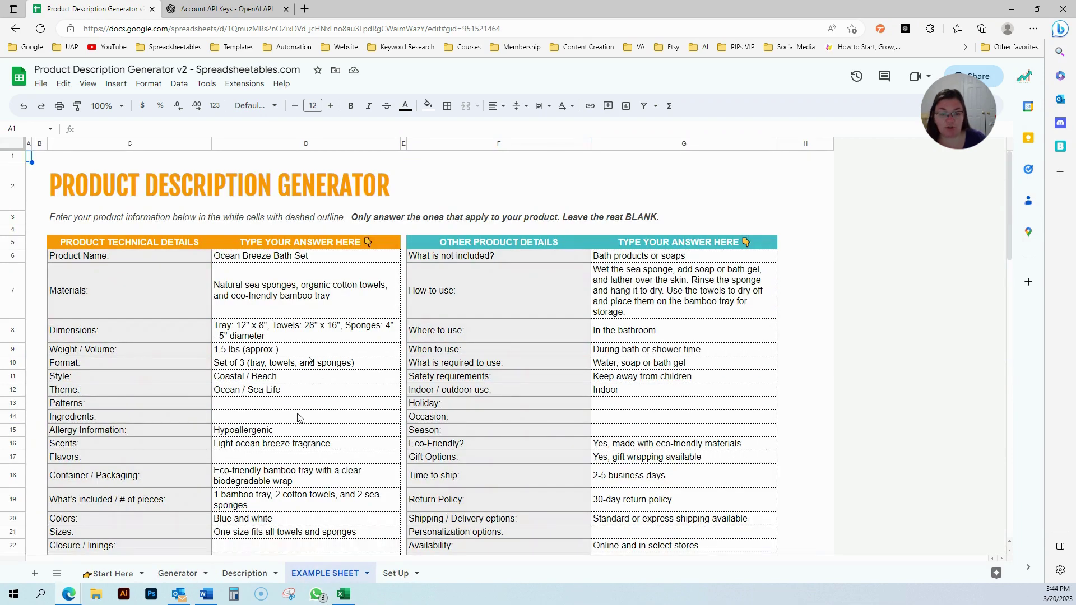
pyautogui.moveTo(276, 259); pyautogui.dragTo(281, 436)
pyautogui.hotkey('ctrl', 'c')
pyautogui.click(179, 576)
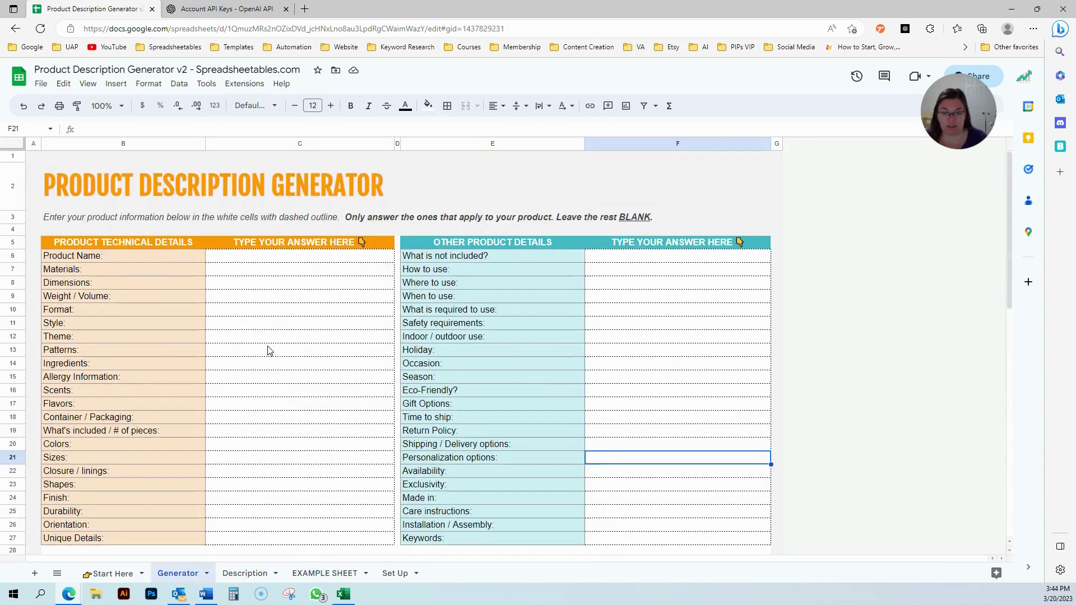
pyautogui.click(260, 258)
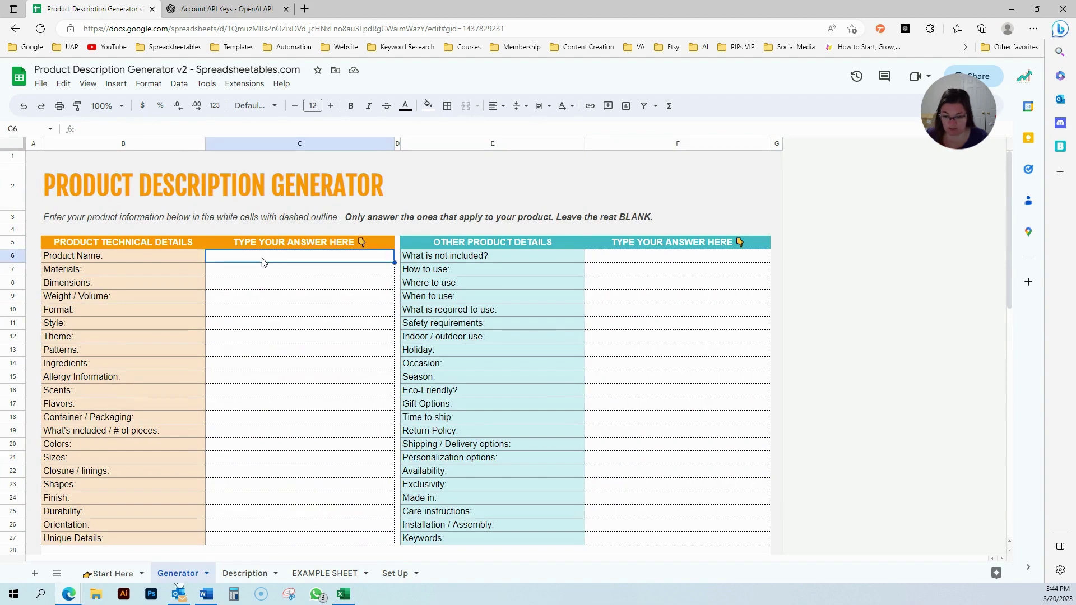
pyautogui.hotkey('ctrl', 'v')
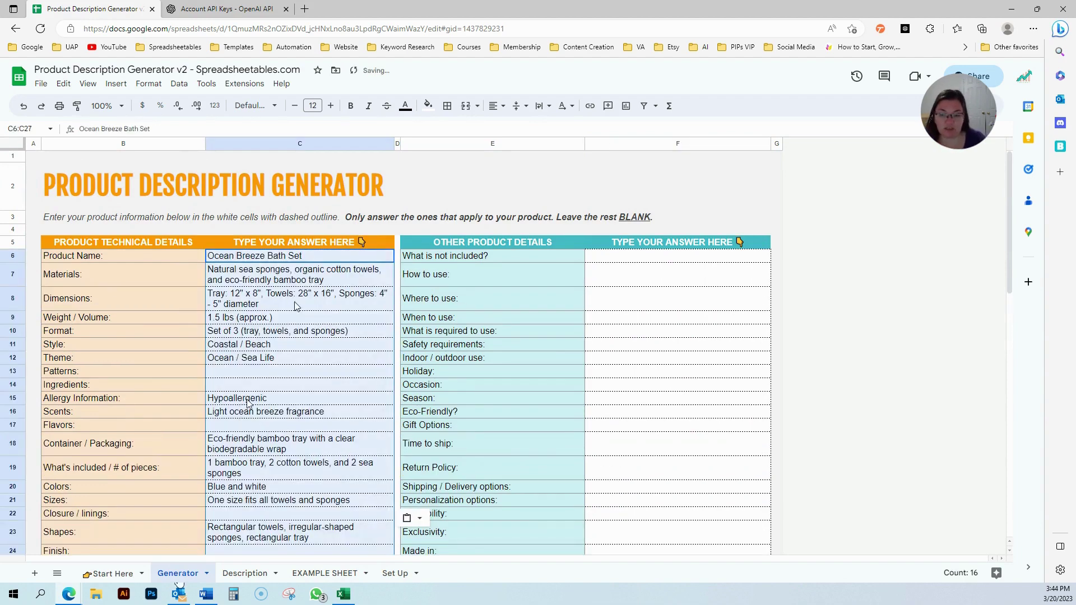
pyautogui.scroll(-3, 368, 447)
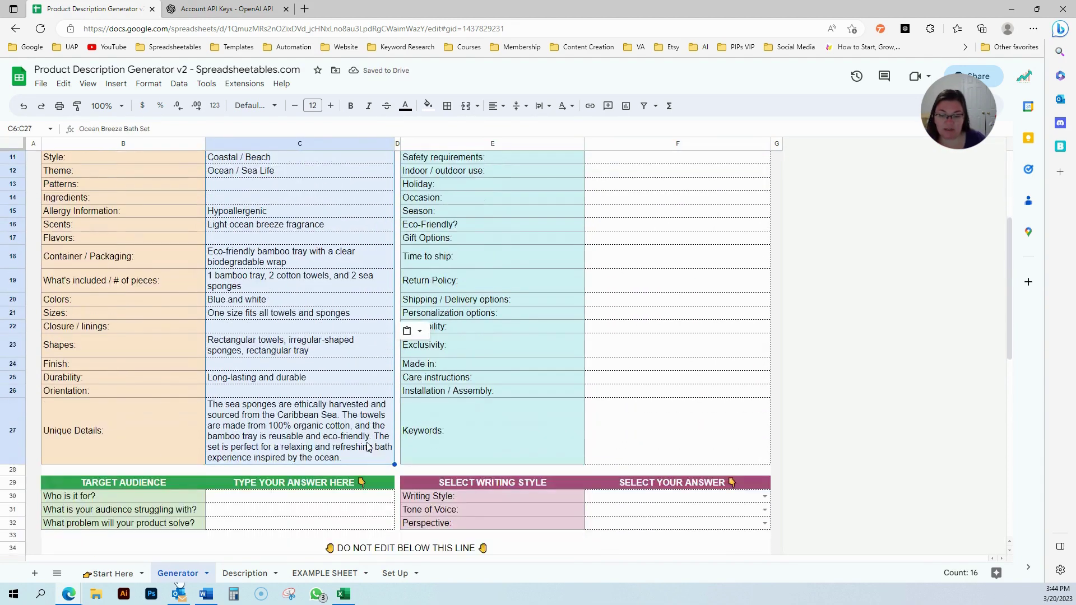
# - Copy the example's other product details answers into the Generator sheet's answer column
pyautogui.click(316, 578)
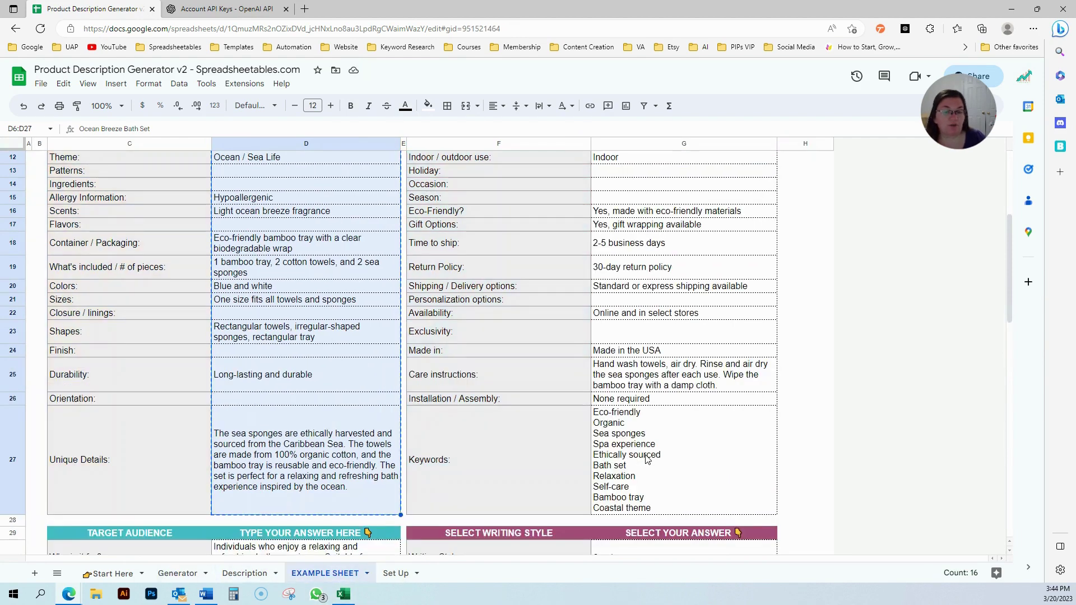
pyautogui.scroll(4, 648, 460)
pyautogui.click(658, 247)
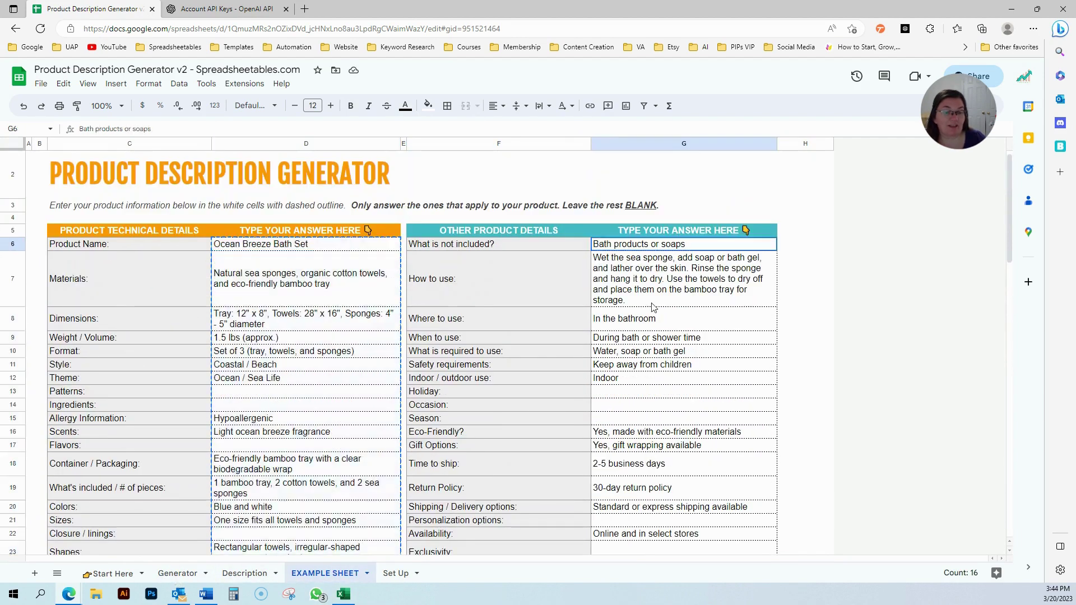
pyautogui.scroll(-5, 654, 359)
pyautogui.moveTo(654, 307); pyautogui.dragTo(680, 456)
pyautogui.hotkey('ctrl', 'c')
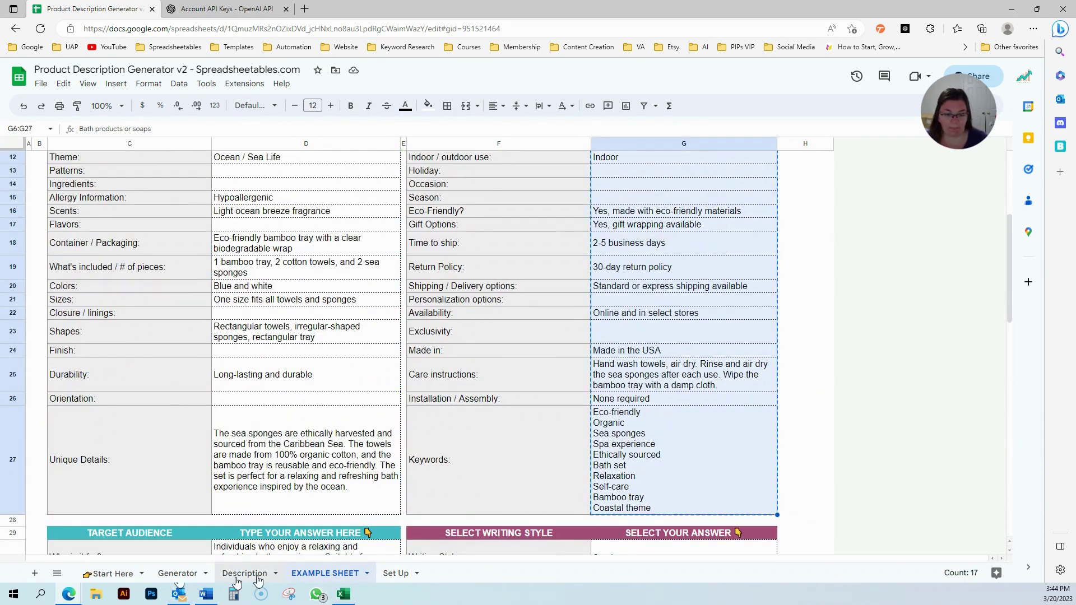
pyautogui.click(174, 575)
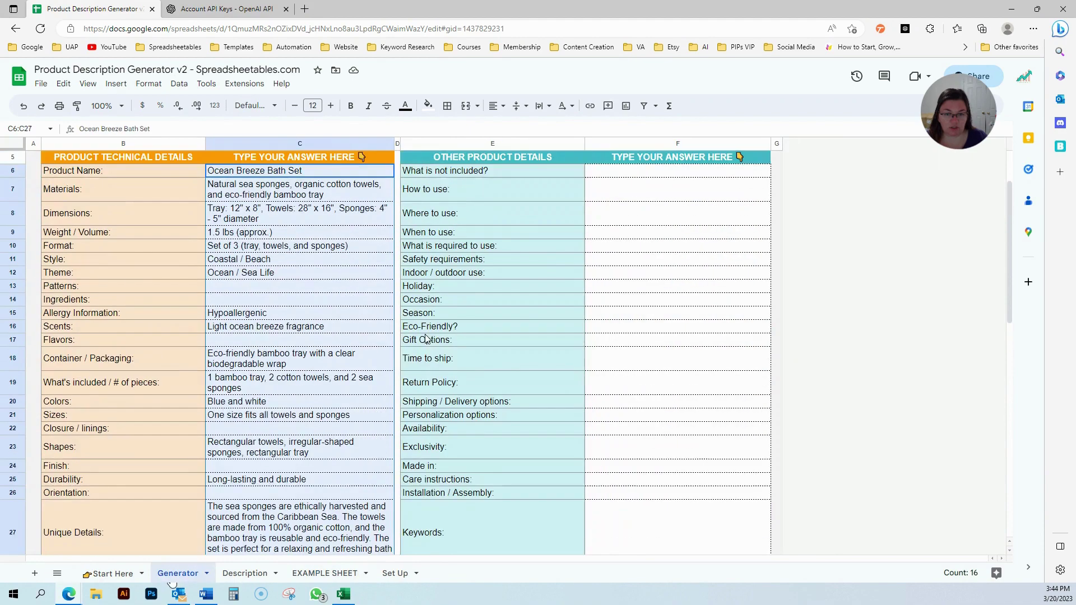
pyautogui.scroll(1, 536, 235)
pyautogui.click(620, 197)
pyautogui.hotkey('ctrl', 'v')
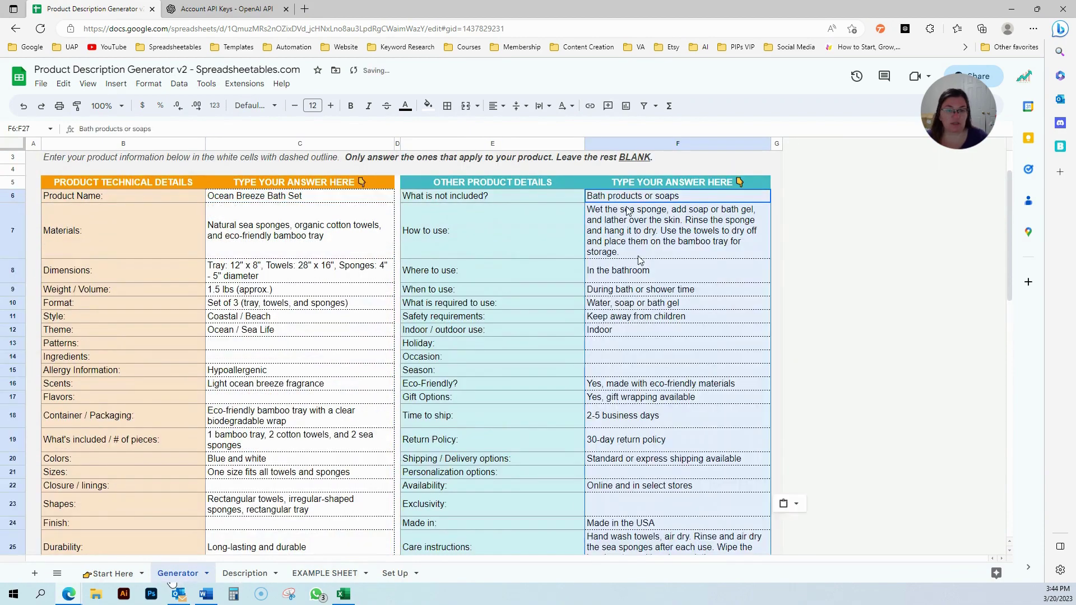
pyautogui.scroll(-6, 653, 305)
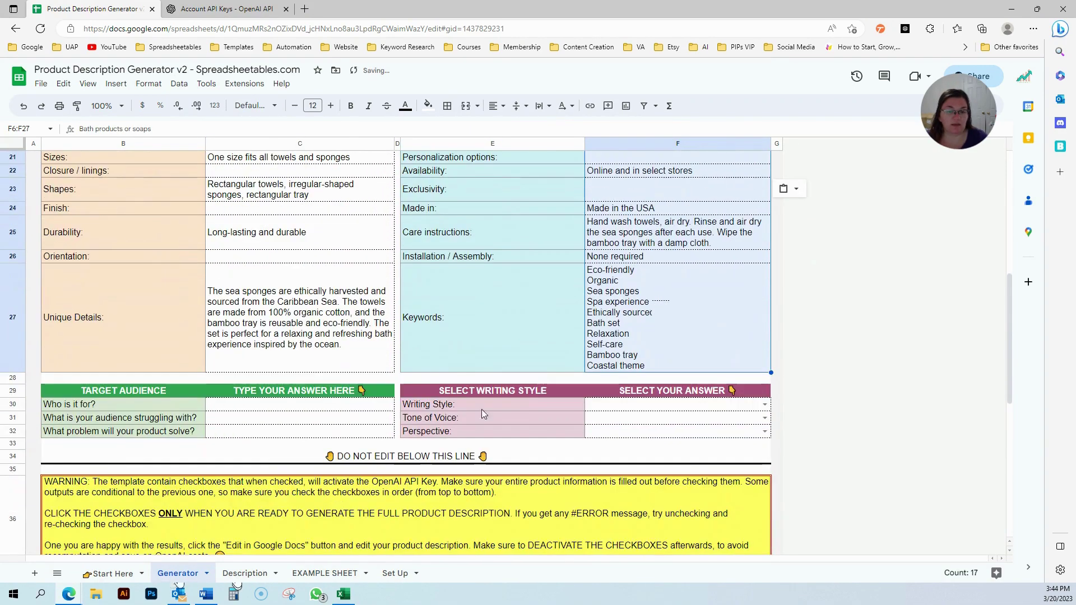
# - Select the three target-audience answers on EXAMPLE SHEET
pyautogui.click(312, 574)
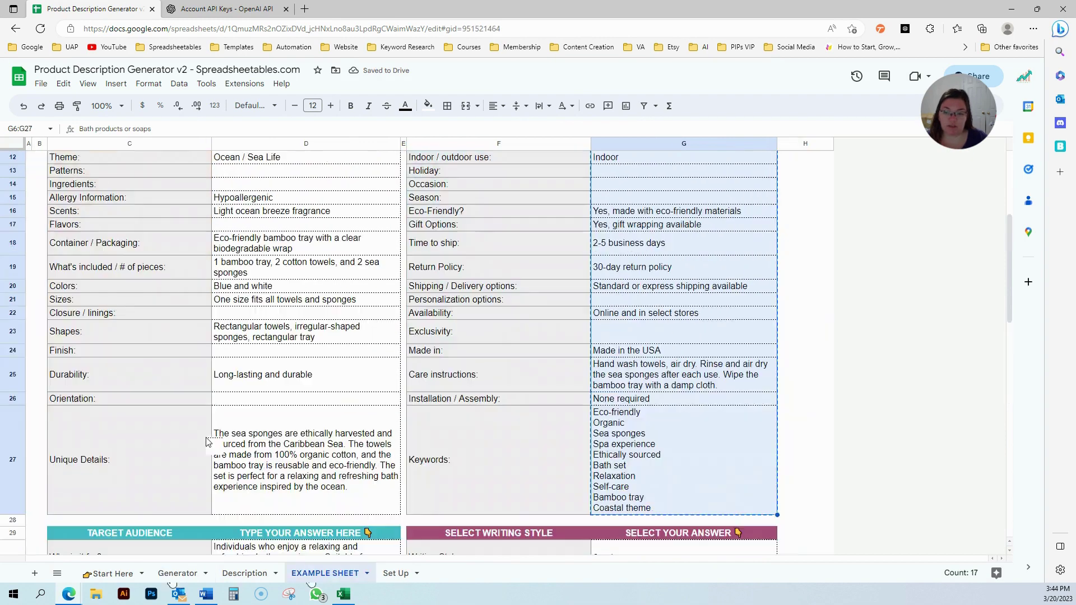
pyautogui.scroll(-3, 190, 448)
pyautogui.click(255, 423)
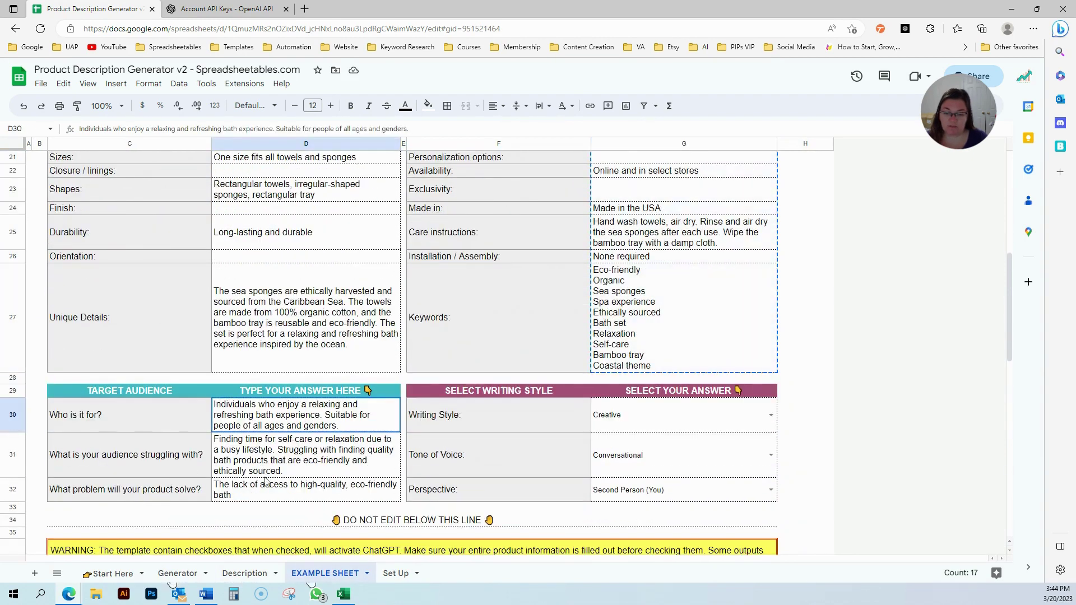
pyautogui.keyDown('shift'); pyautogui.click(265, 483); pyautogui.keyUp('shift')
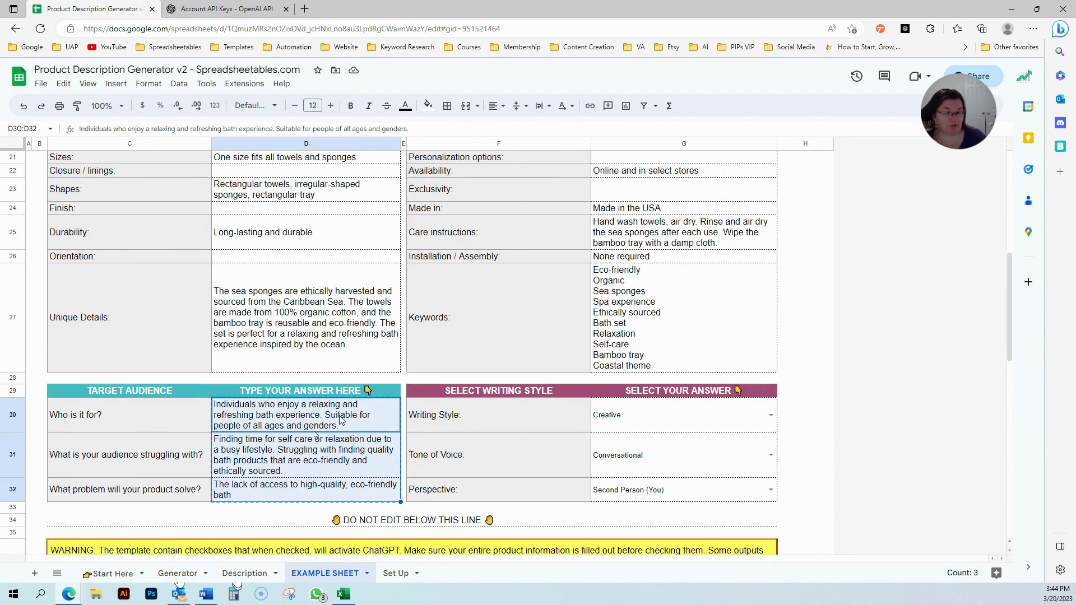
pyautogui.scroll(5, 361, 431)
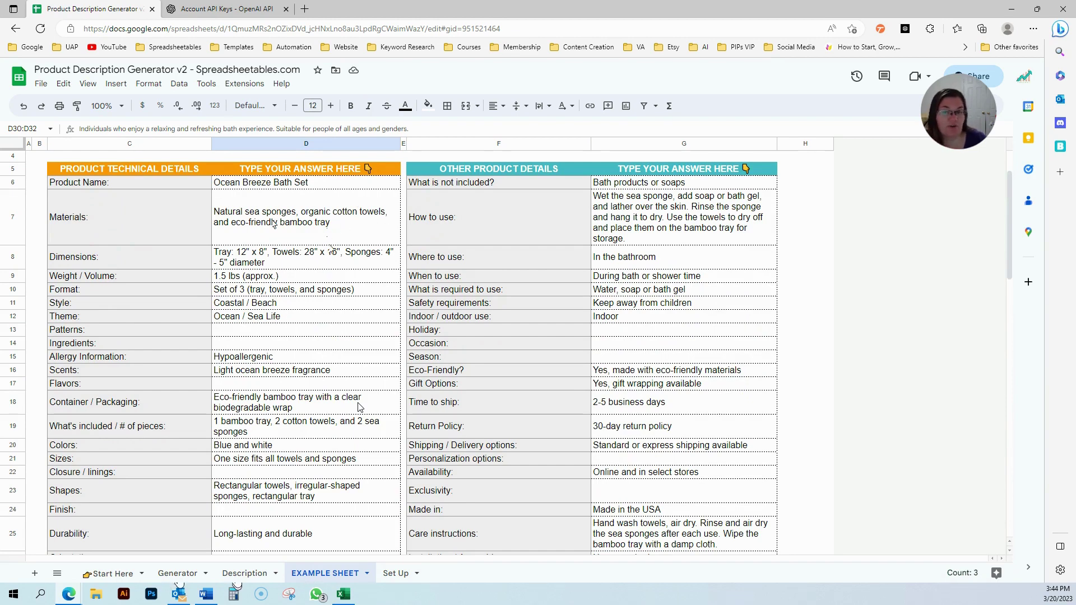
pyautogui.scroll(-6, 359, 407)
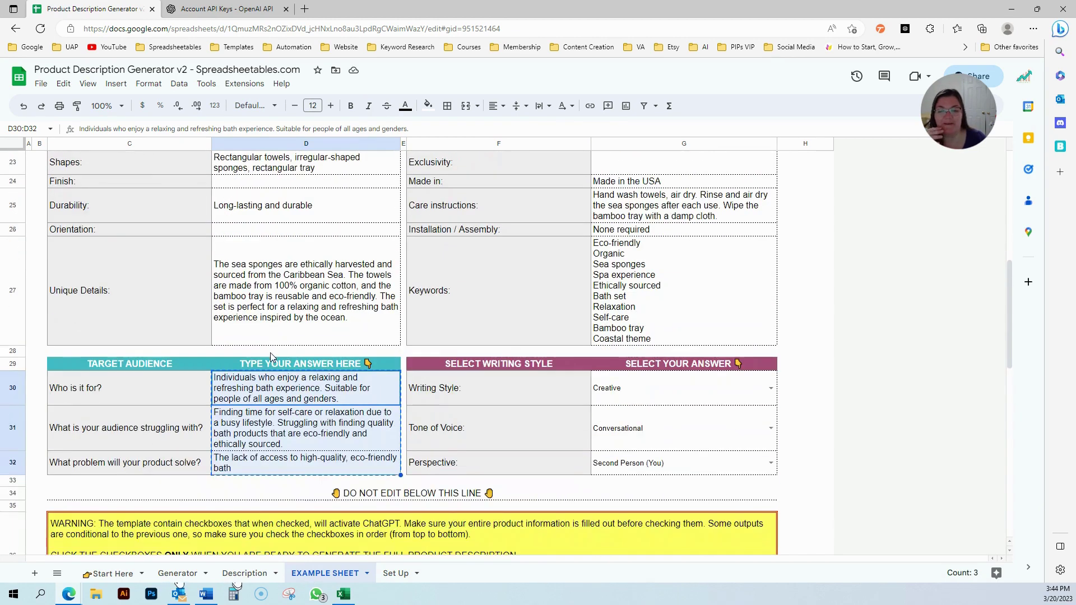
# - Paste the three target-audience answers into the Generator's Who is it for cell C30
pyautogui.click(178, 573)
pyautogui.click(263, 404)
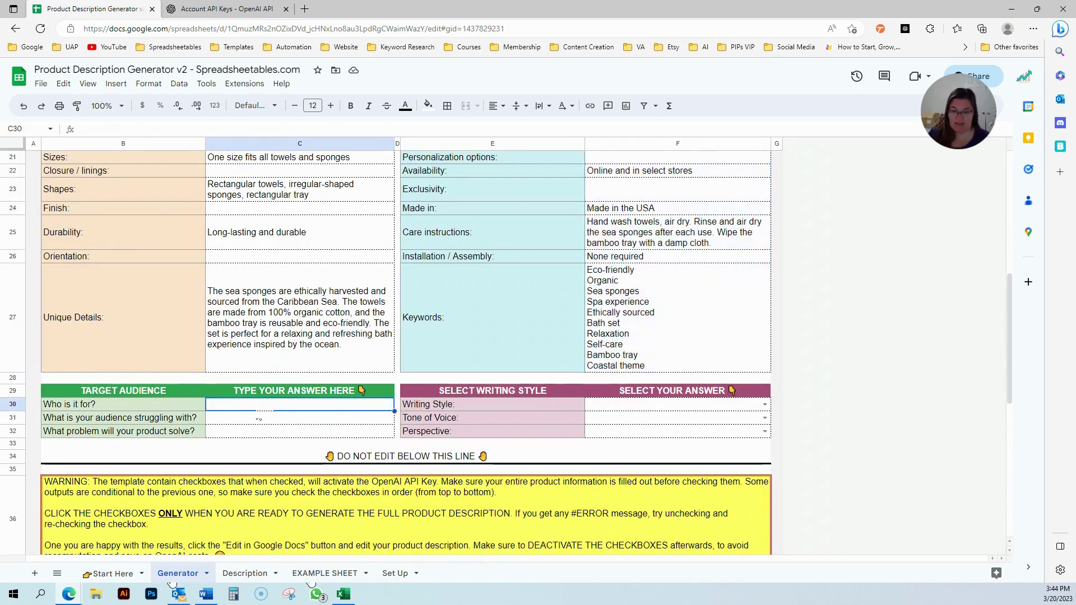
pyautogui.hotkey('ctrl', 'v')
pyautogui.click(268, 435)
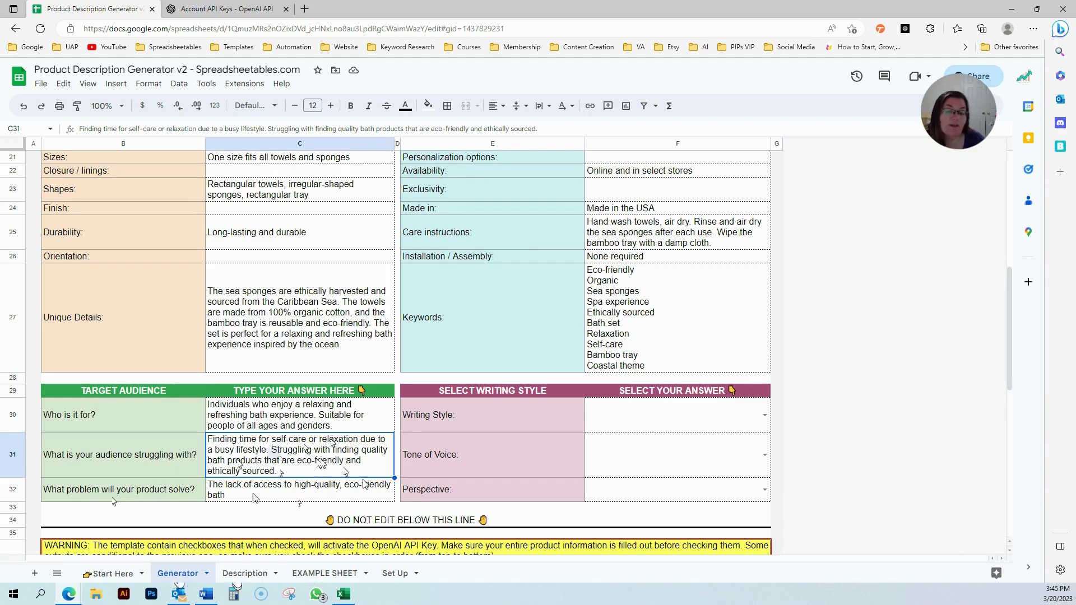
pyautogui.scroll(-3, 356, 416)
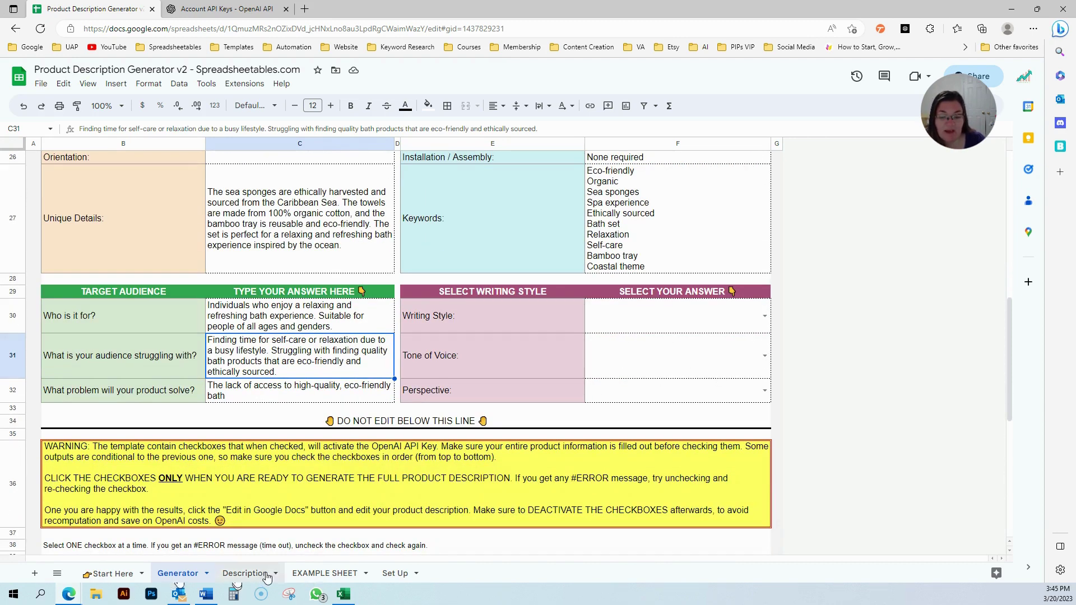
# - Paste the example's Creative, Conversational, Second Person (You) style answers at F30 and confirm the perspective
pyautogui.click(324, 574)
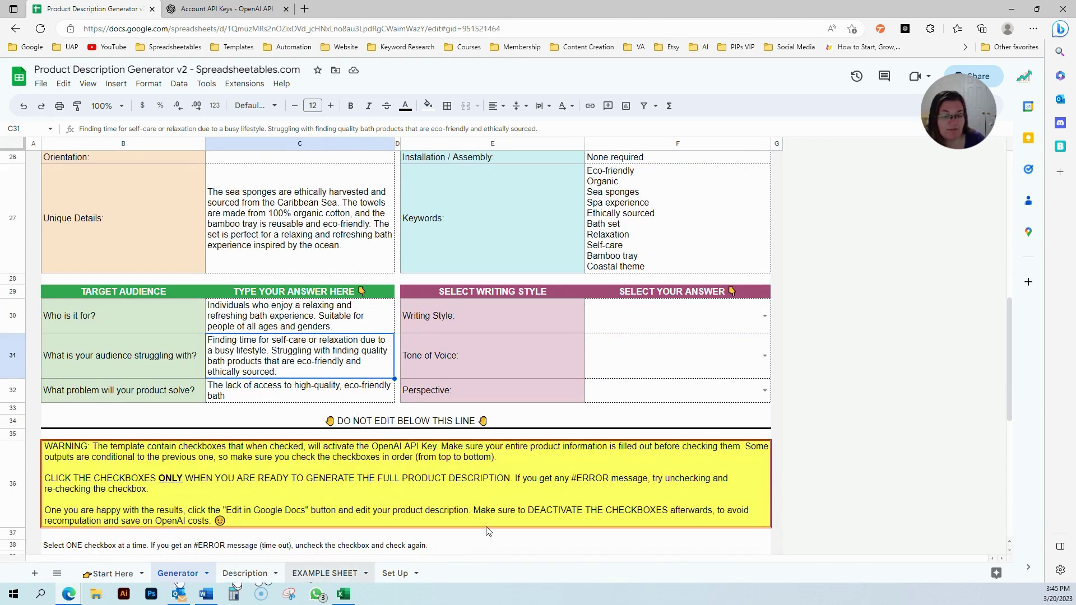
pyautogui.moveTo(617, 365); pyautogui.dragTo(626, 435)
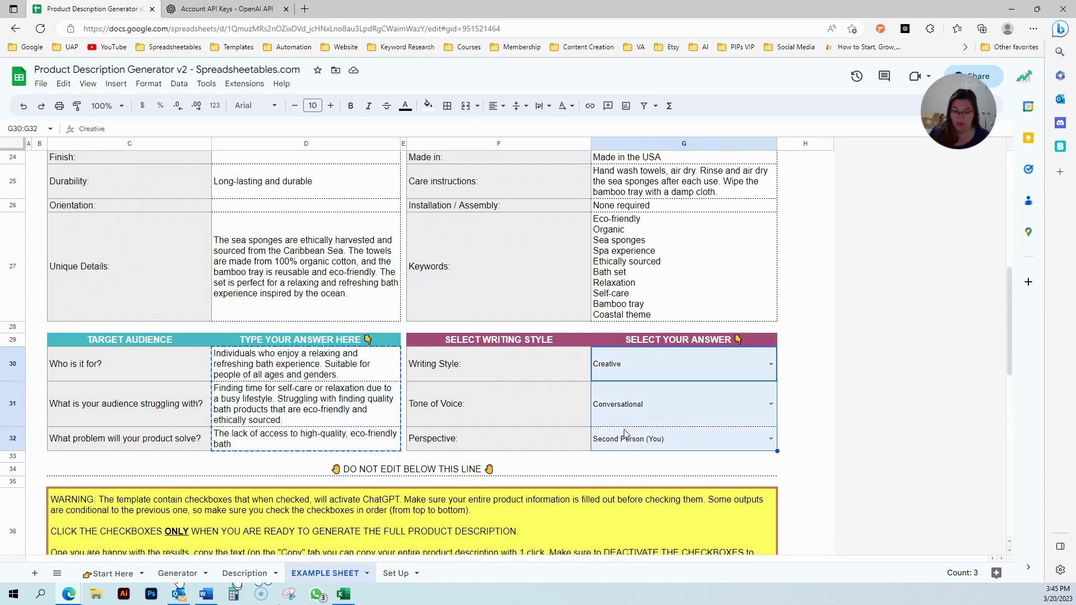
pyautogui.click(178, 574)
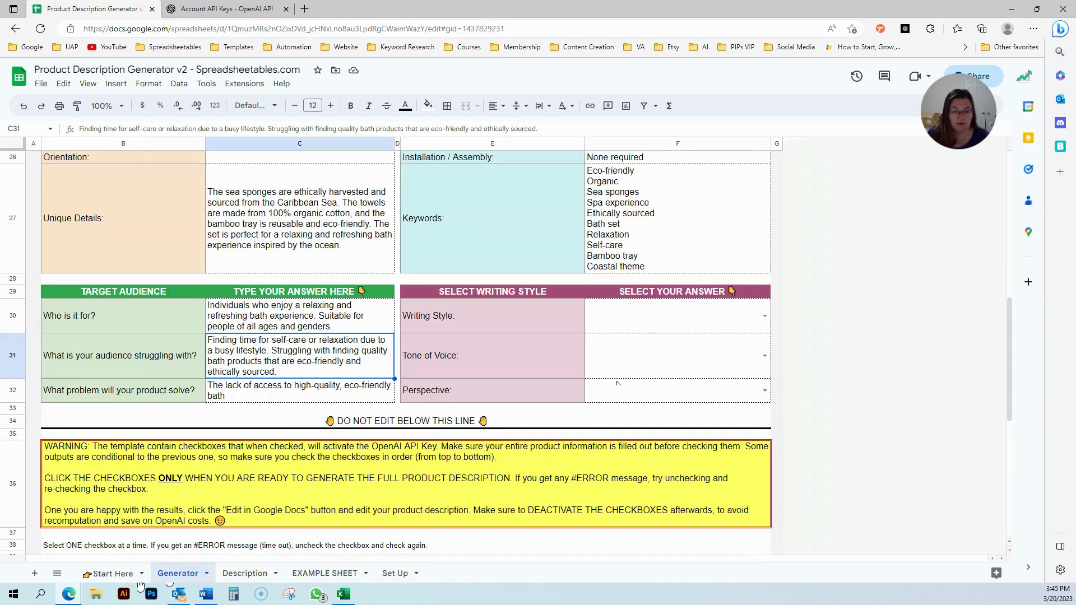
pyautogui.click(638, 323)
pyautogui.hotkey('ctrl', 'v')
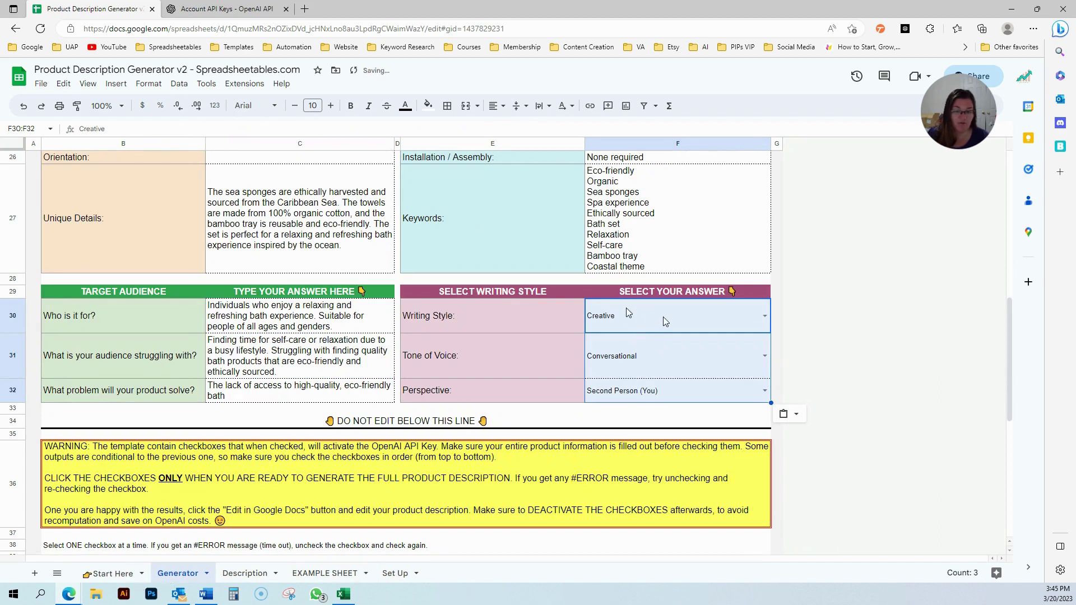
pyautogui.click(626, 309)
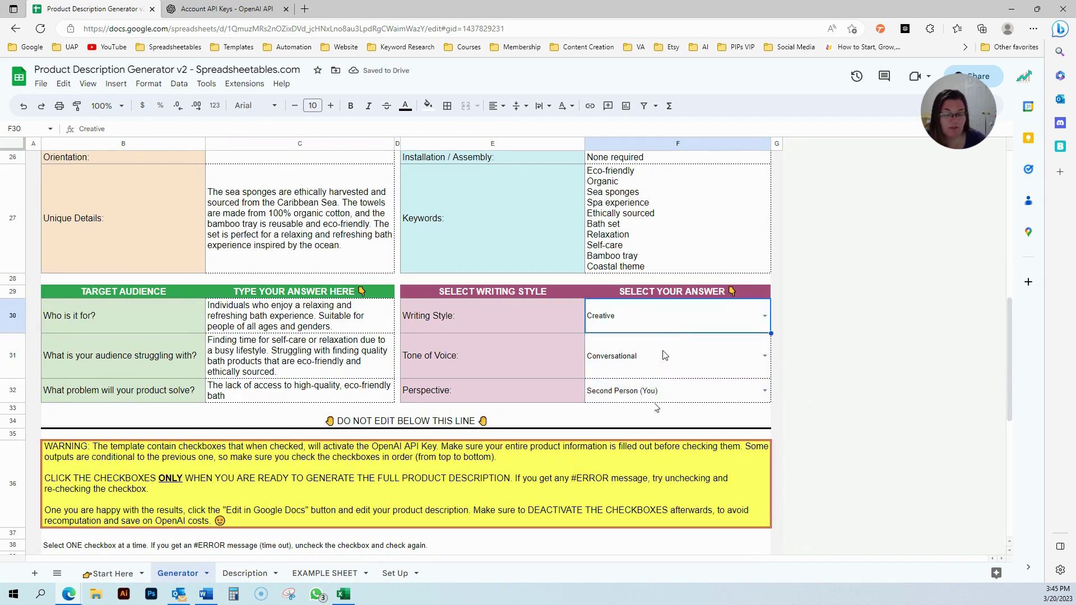
pyautogui.click(765, 390)
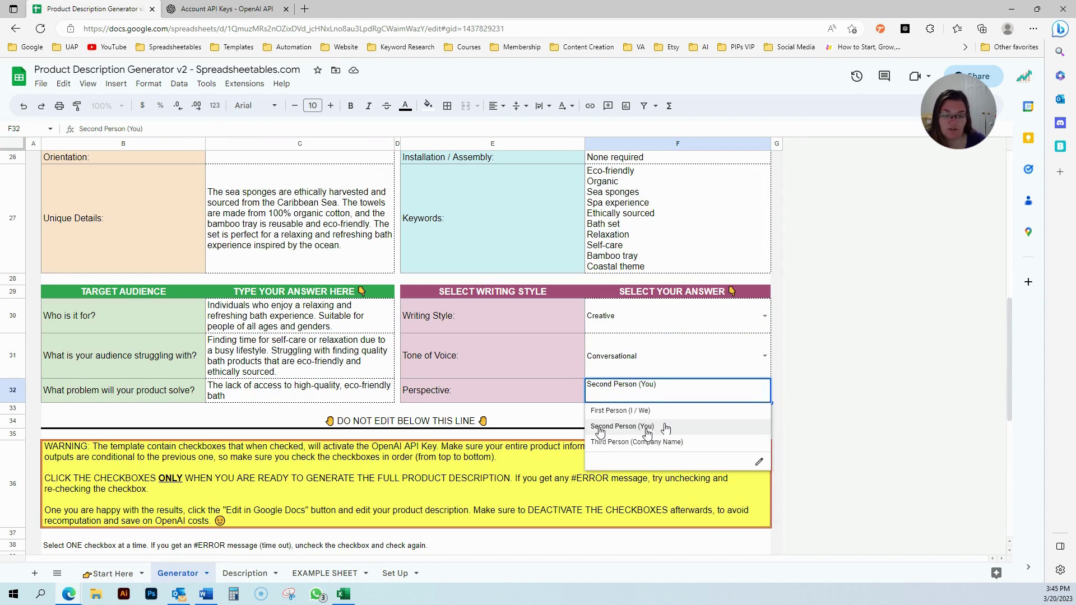
pyautogui.click(617, 429)
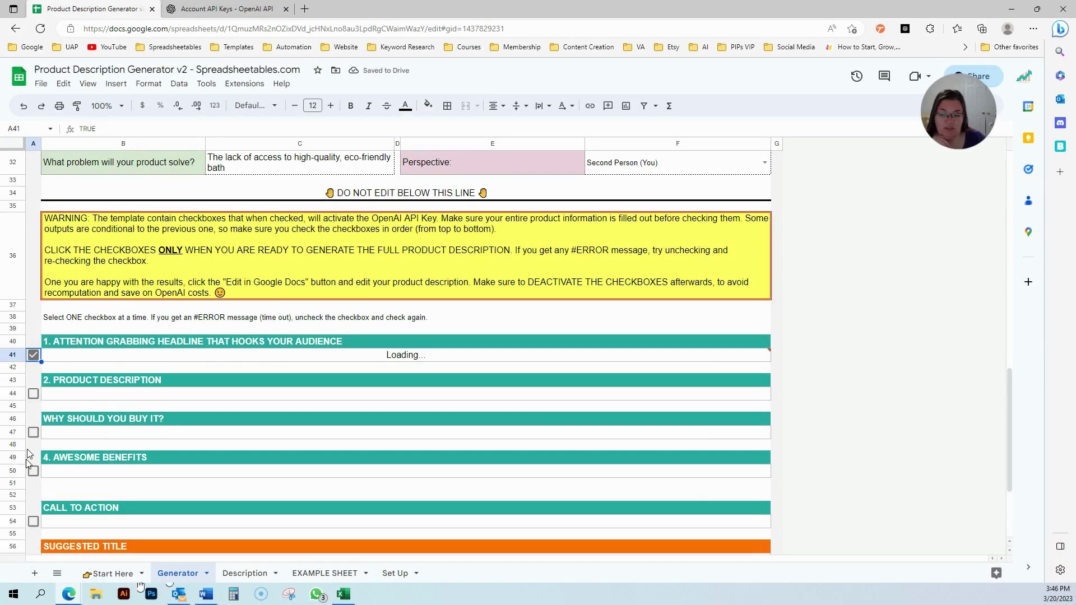
# - Scroll through the Generator sheet to review the generated Ocean Breeze Bath Set headline in row 41
pyautogui.scroll(-3, 37, 455)
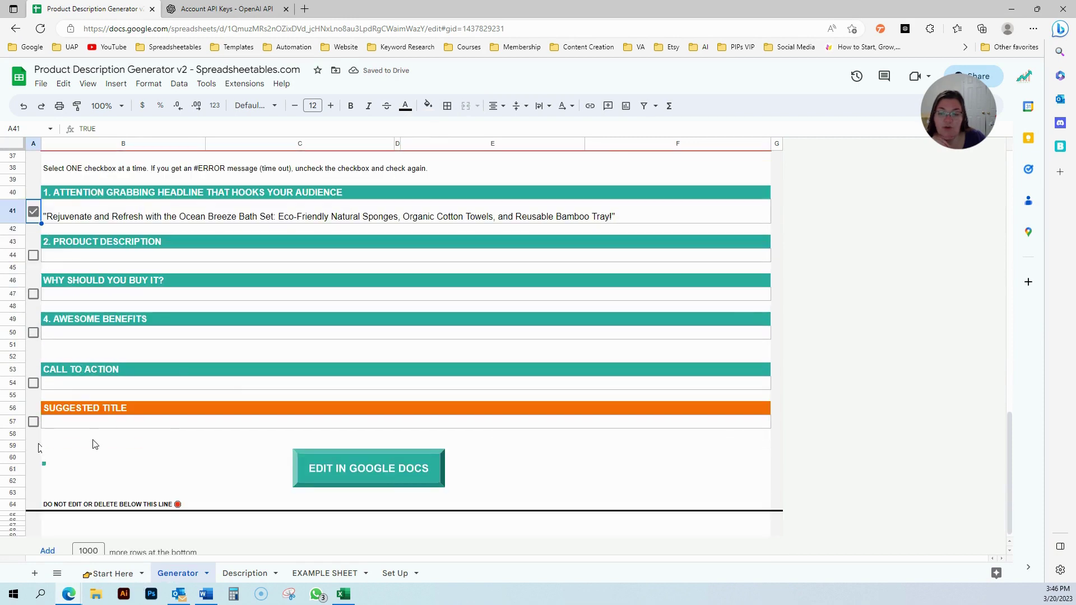
pyautogui.scroll(2, 62, 271)
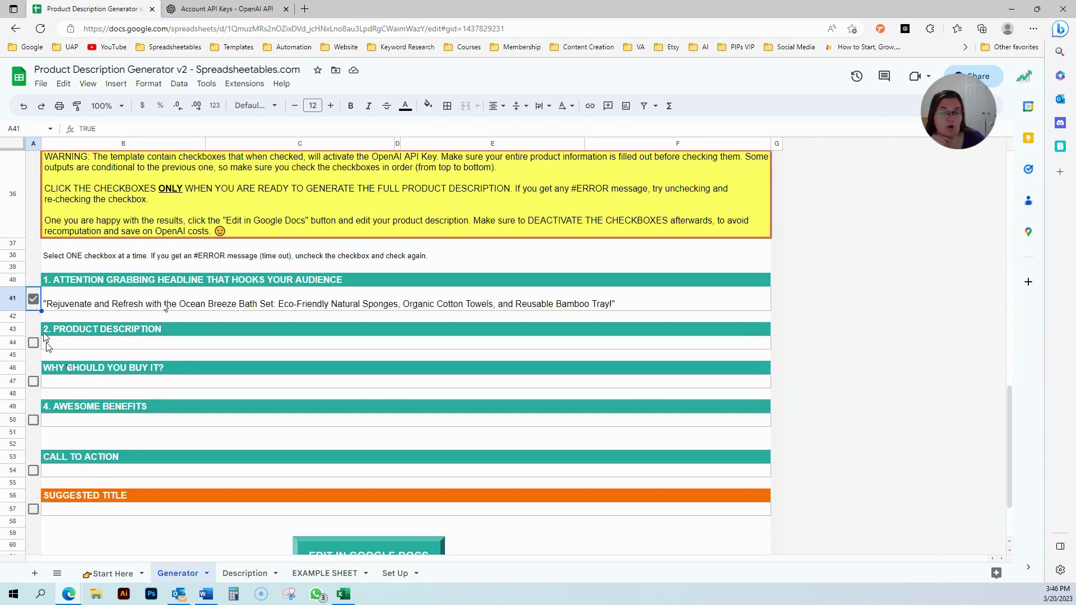
pyautogui.scroll(1, 116, 464)
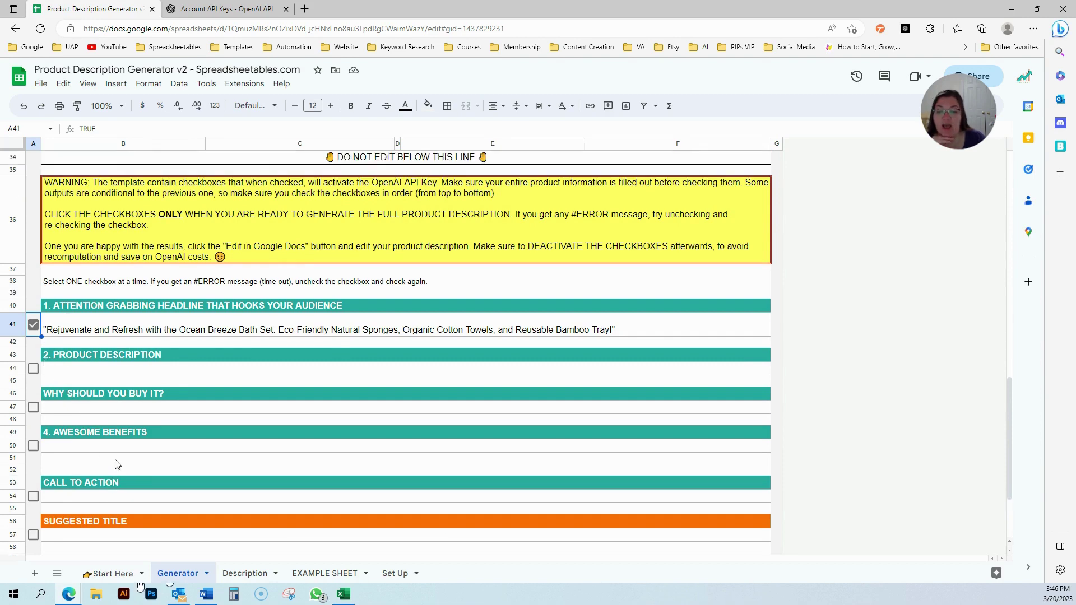
pyautogui.scroll(1, 101, 443)
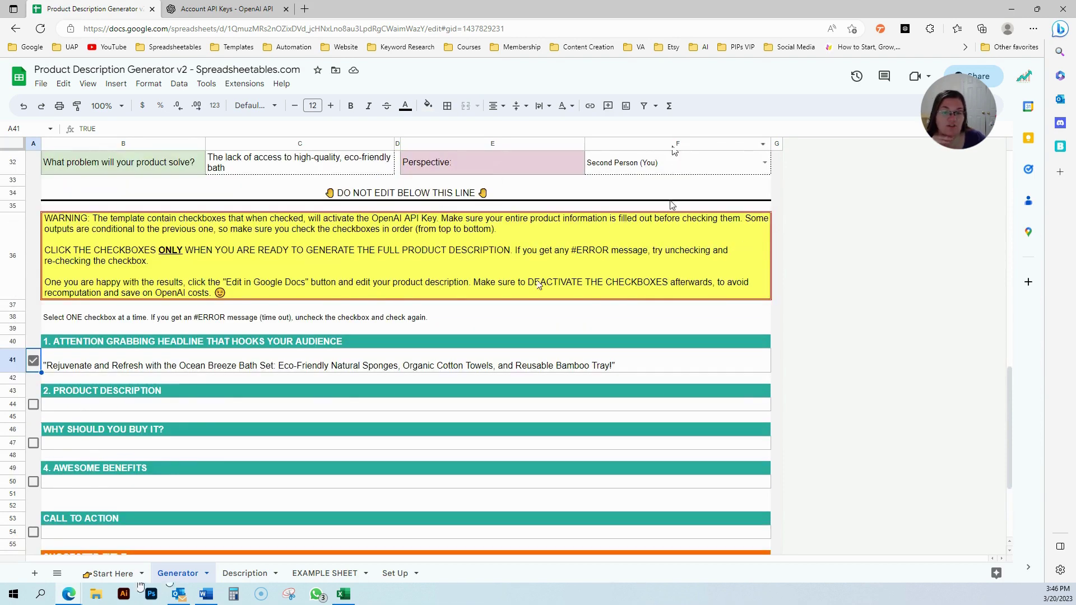
pyautogui.scroll(2, 671, 209)
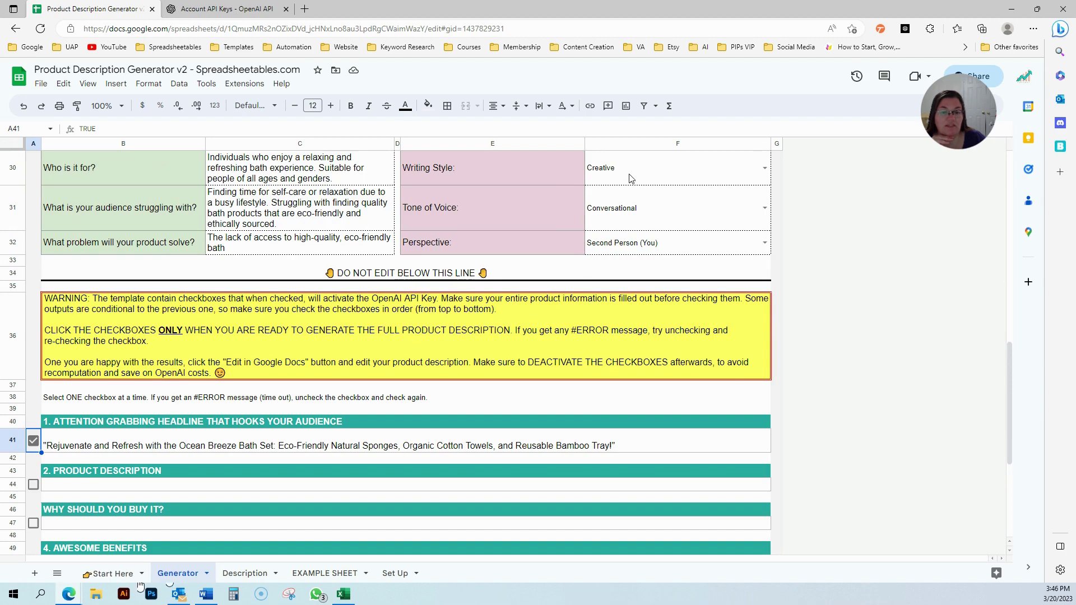
pyautogui.scroll(-2, 176, 399)
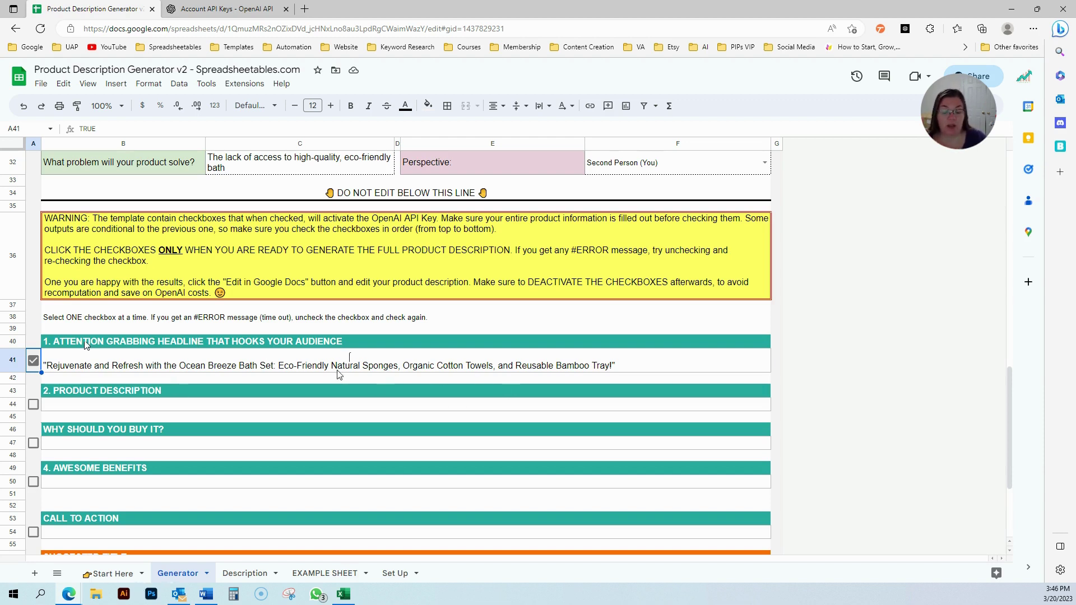
pyautogui.scroll(10, 339, 375)
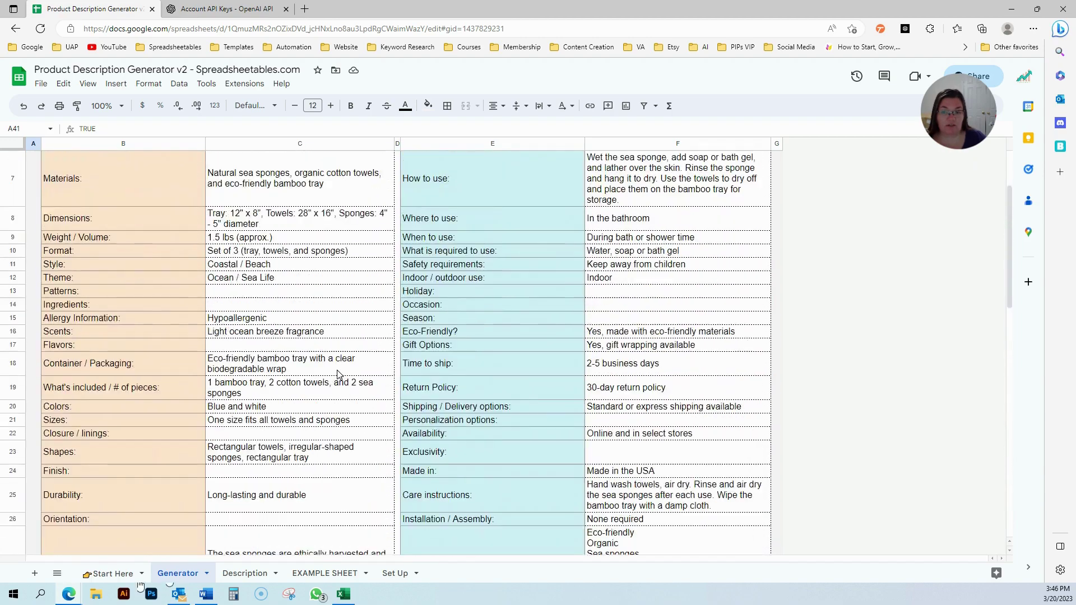
pyautogui.scroll(-6, 338, 374)
pyautogui.scroll(-6, 339, 375)
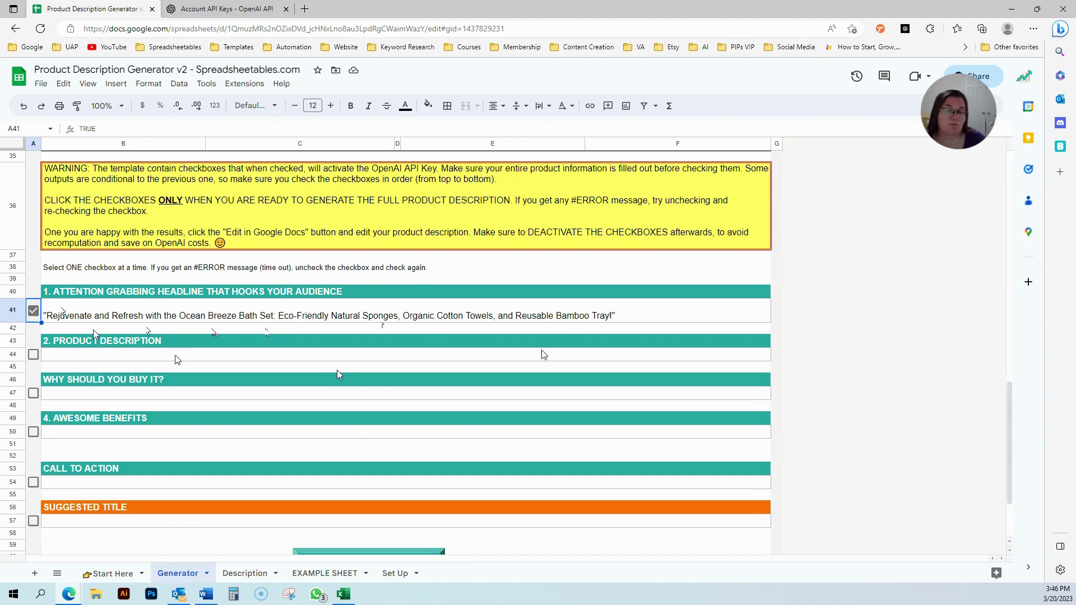
pyautogui.scroll(3, 493, 413)
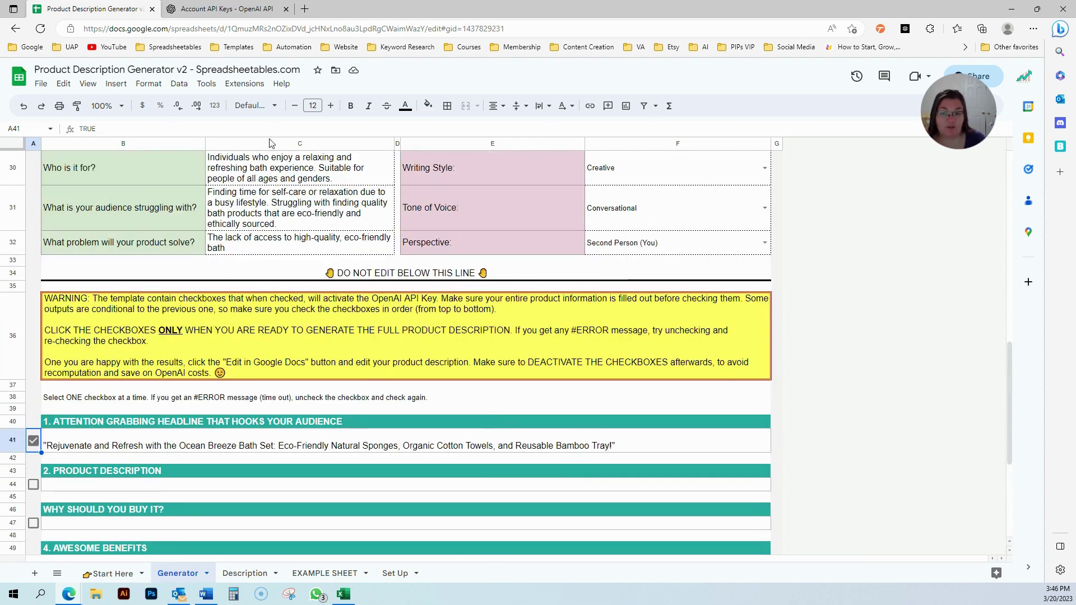
pyautogui.scroll(-2, 223, 257)
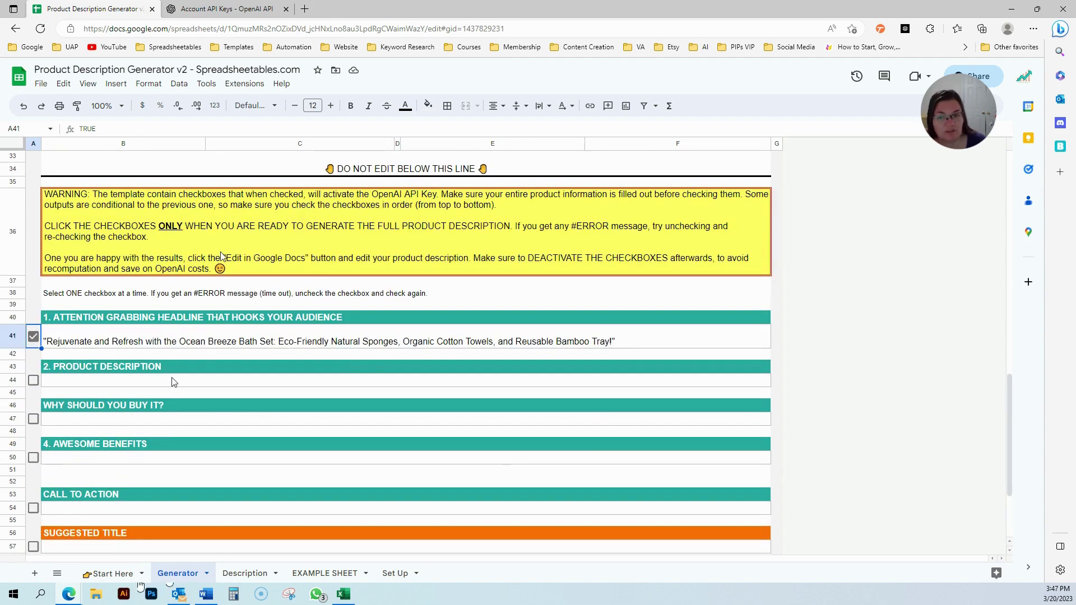
pyautogui.scroll(-2, 112, 418)
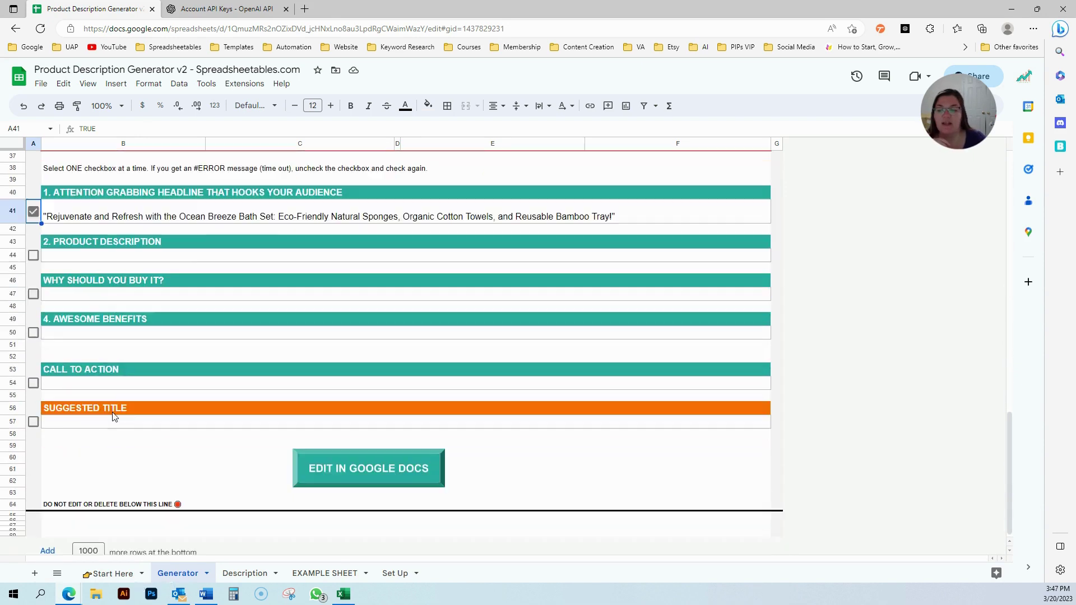
# - Tick A44 to generate the Ocean Breeze Bath Set description paragraph, then review inputs and output
pyautogui.click(34, 256)
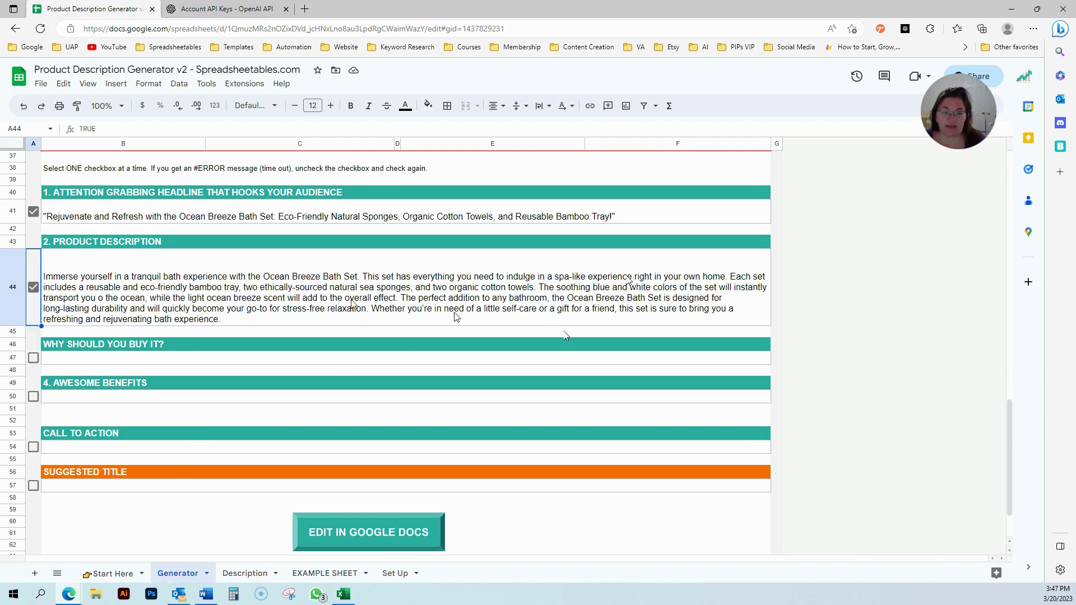
pyautogui.scroll(10, 350, 347)
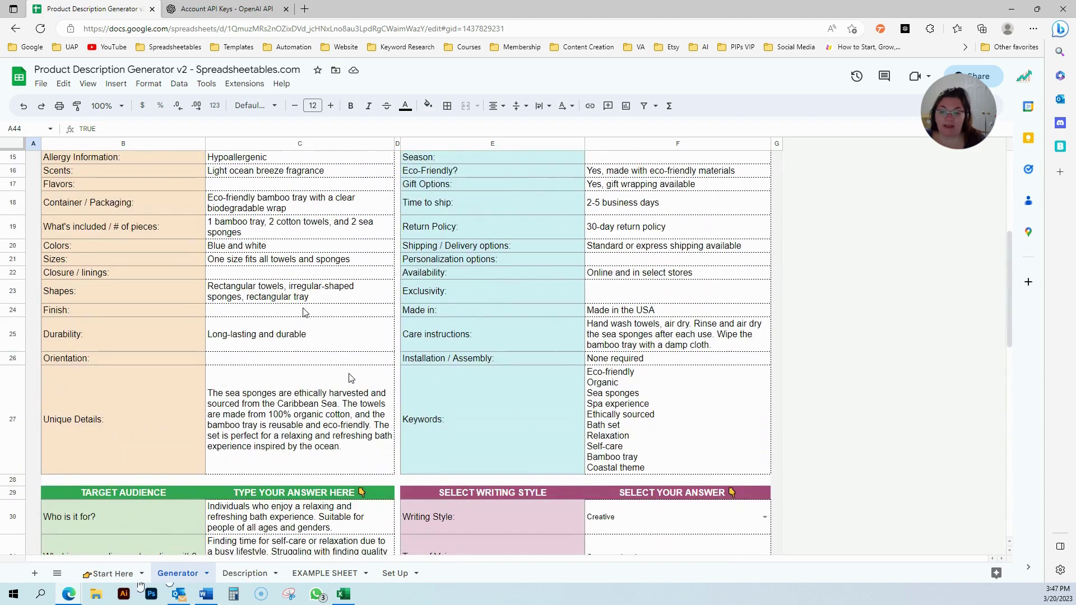
pyautogui.scroll(2, 284, 269)
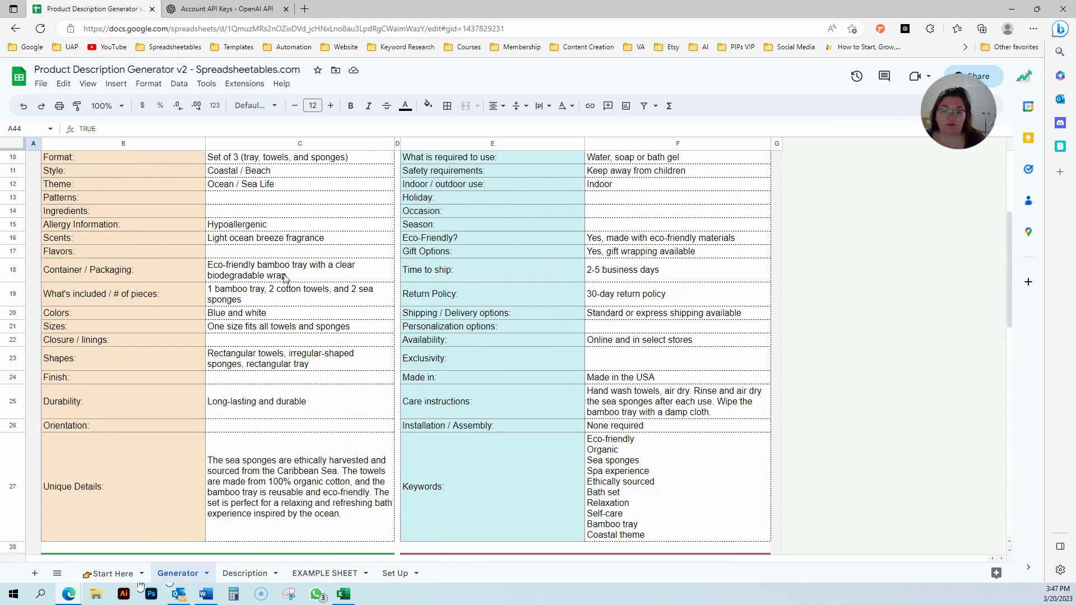
pyautogui.scroll(-10, 255, 314)
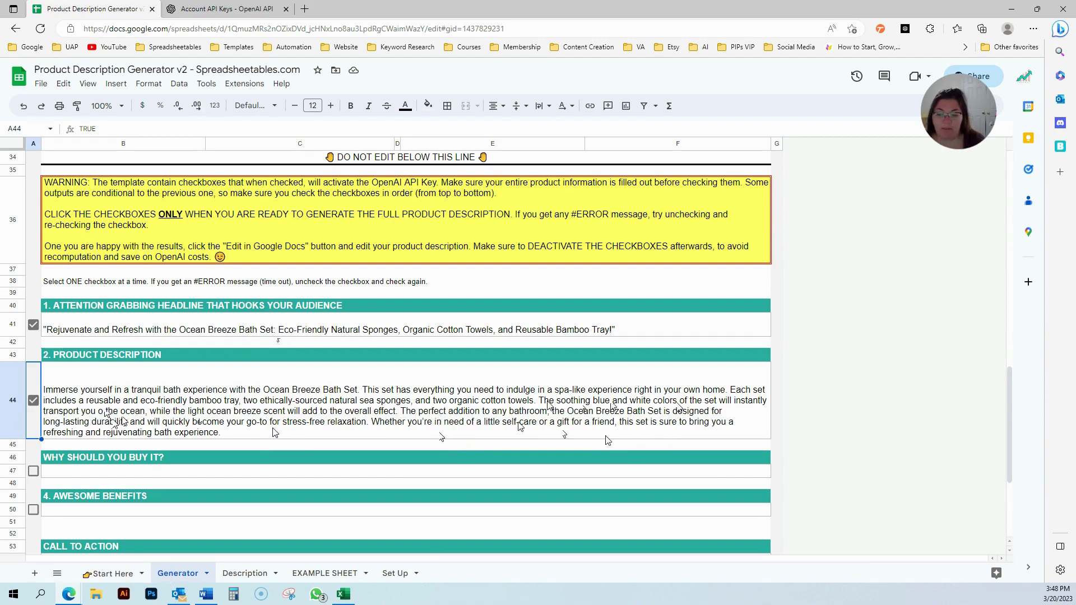
pyautogui.scroll(10, 233, 355)
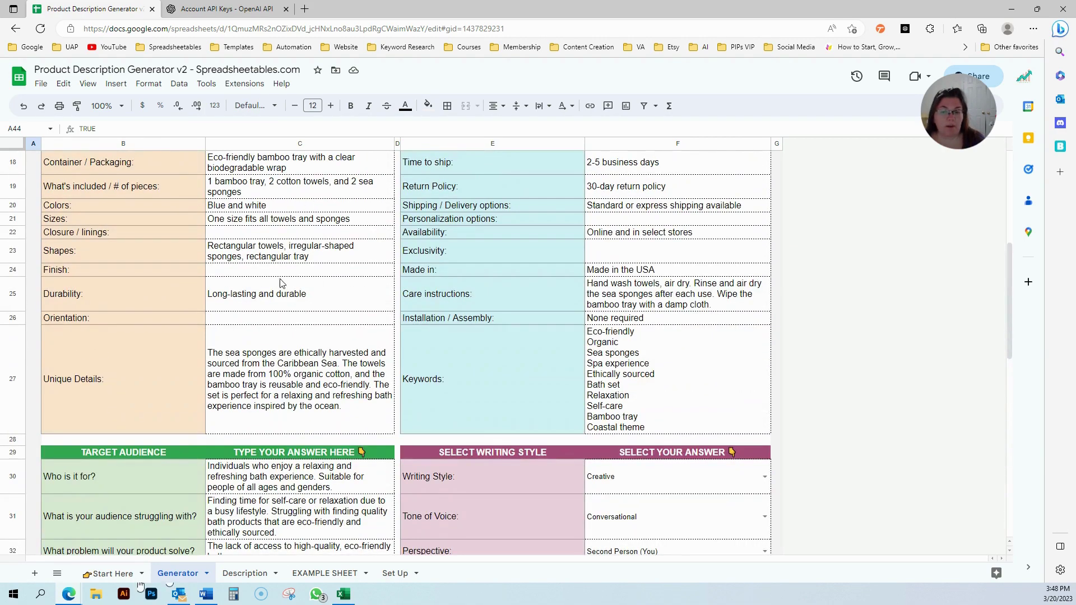
pyautogui.scroll(-12, 288, 275)
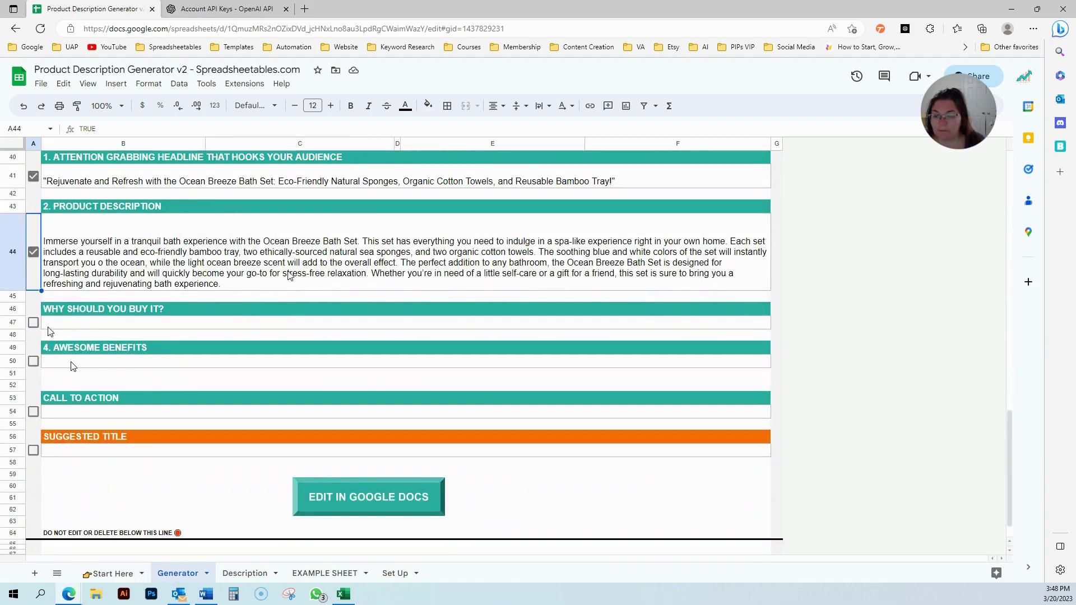
# - Tick A47 and A50 to generate the why-buy-it paragraph and the five-bullet benefits list
pyautogui.click(33, 322)
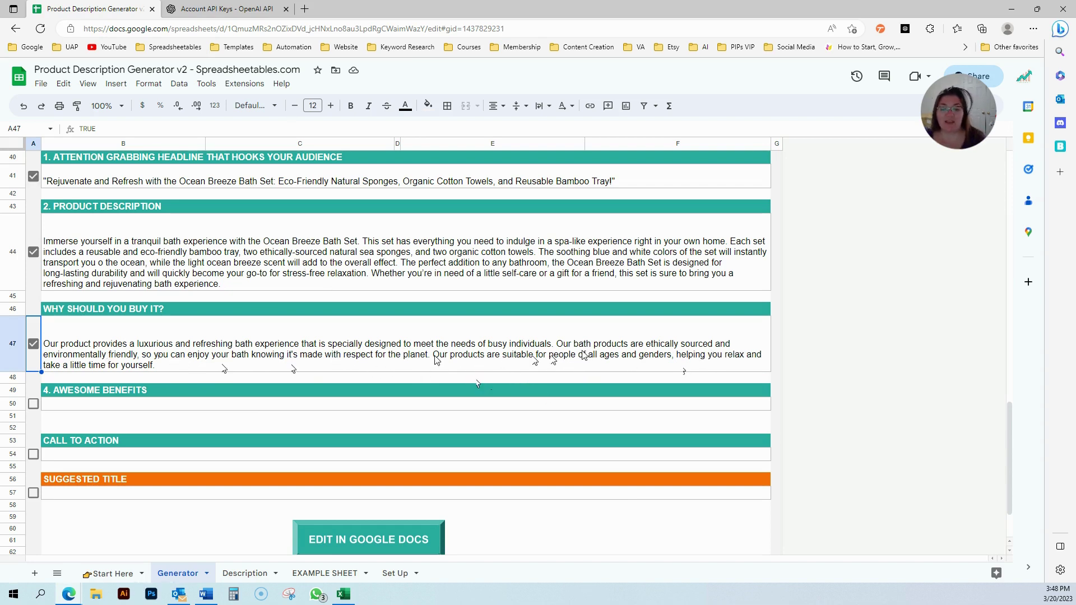
pyautogui.click(33, 404)
pyautogui.scroll(-1, 258, 377)
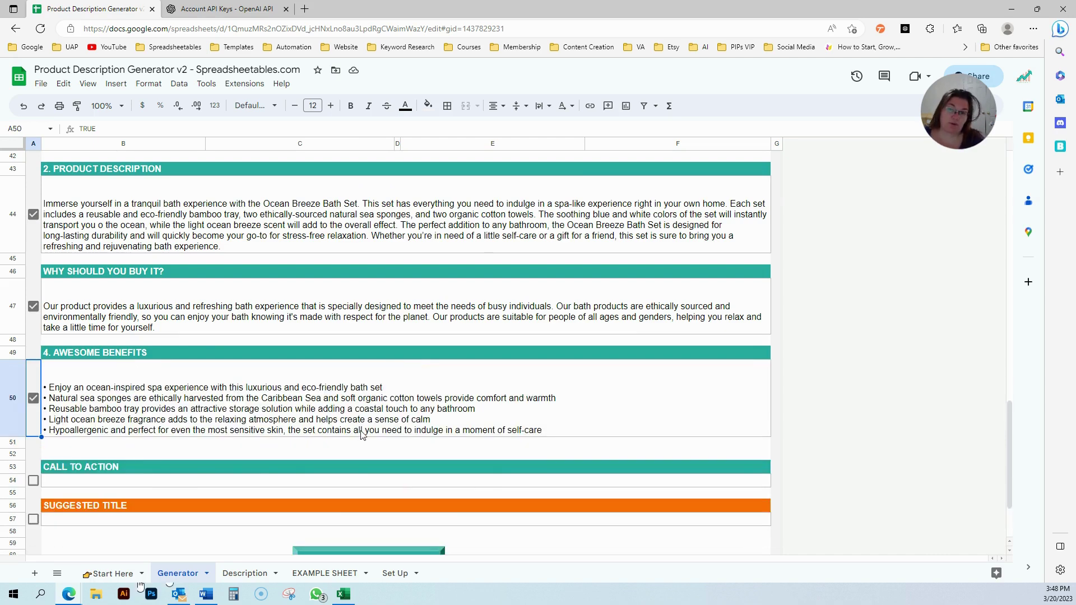
pyautogui.scroll(-1, 362, 435)
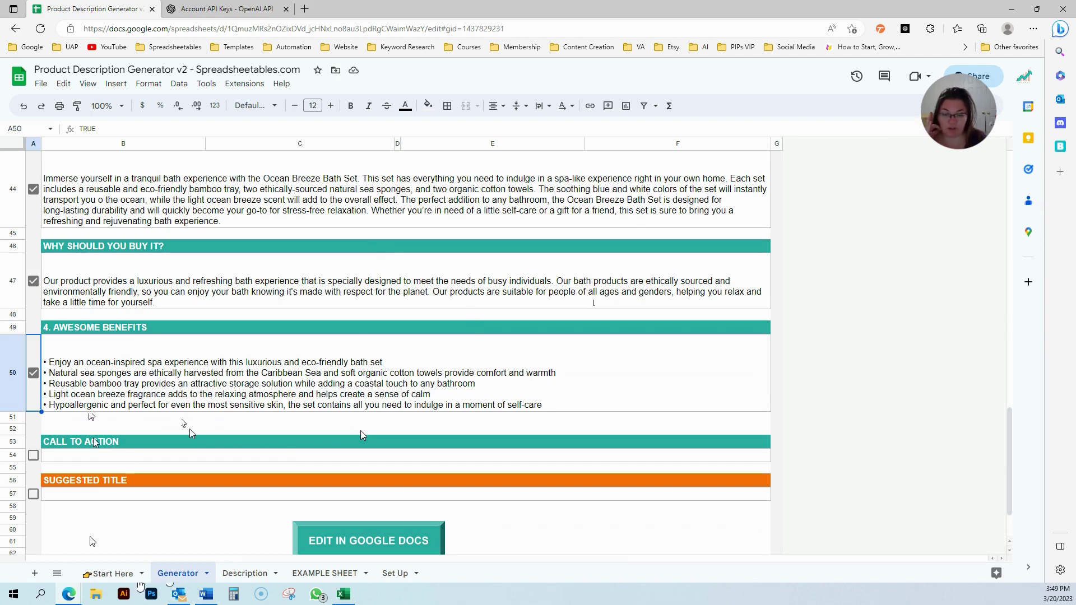
# - Tick A54 to generate the Ocean Breeze Bath Set call-to-action paragraph
pyautogui.click(33, 455)
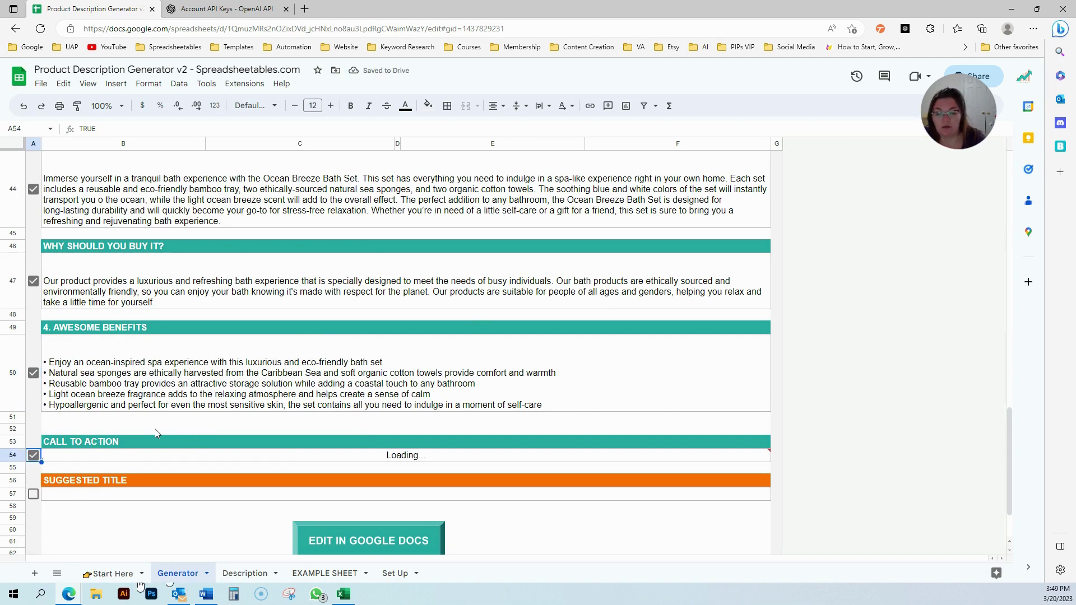
pyautogui.scroll(-2, 167, 426)
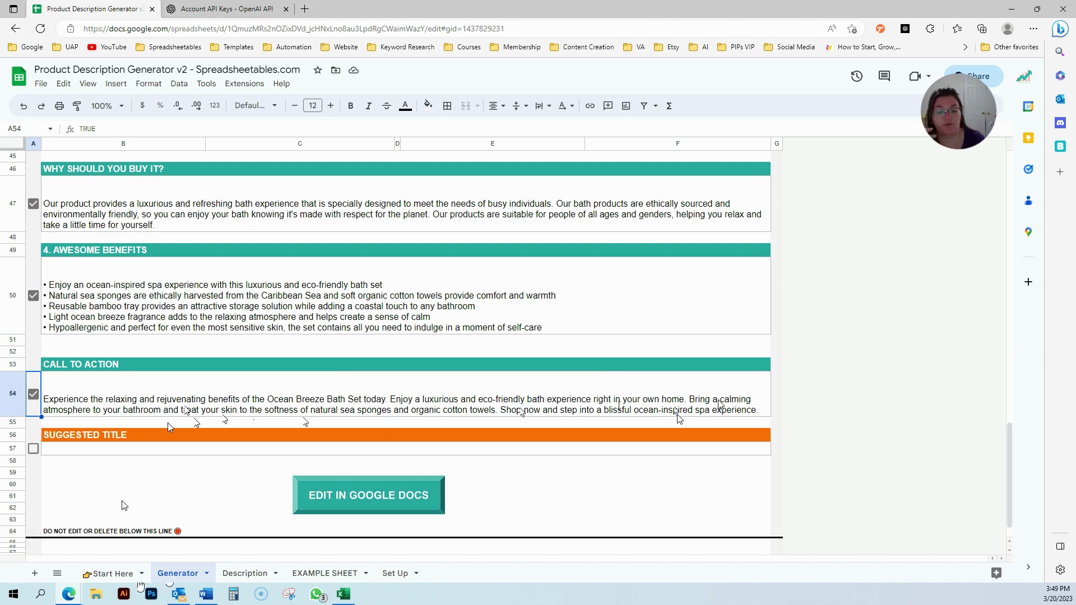
# - Tick A57 to generate the suggested title, then scroll to review all output sections
pyautogui.click(33, 448)
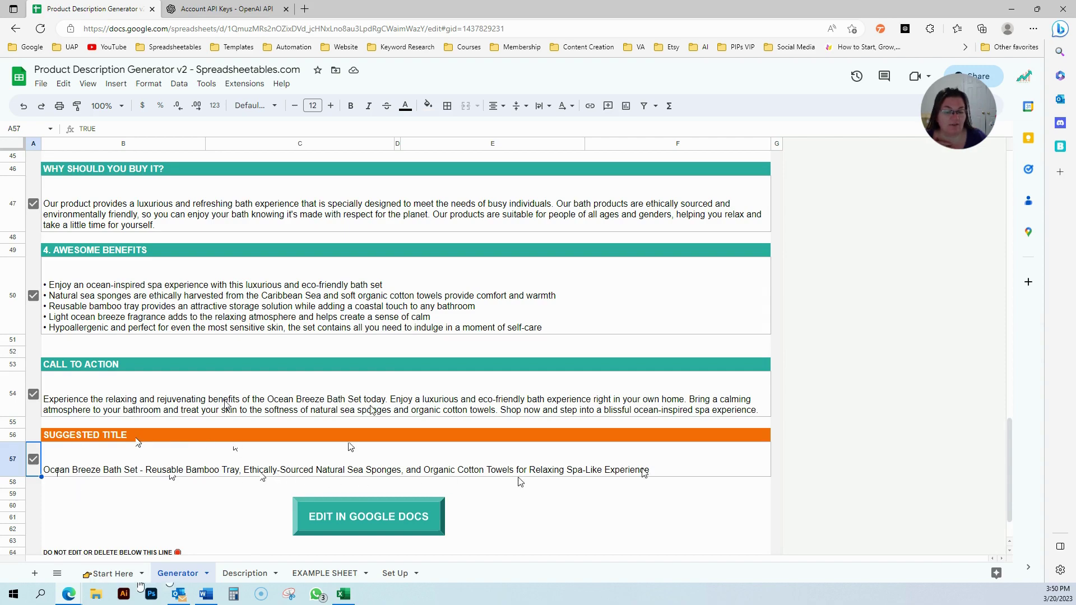
pyautogui.scroll(10, 646, 485)
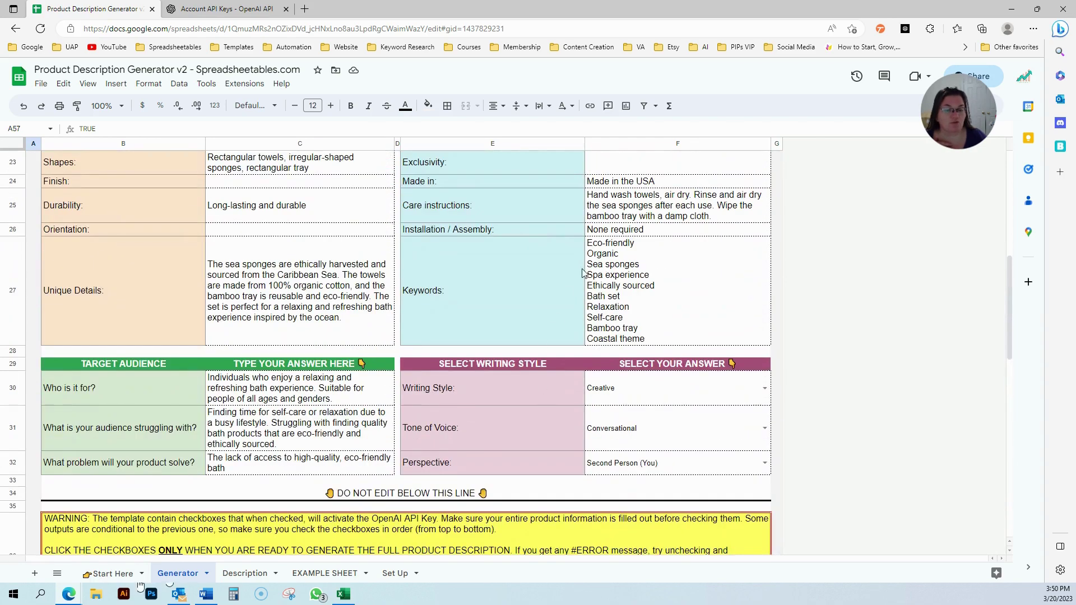
pyautogui.scroll(-2, 616, 306)
pyautogui.scroll(-10, 479, 448)
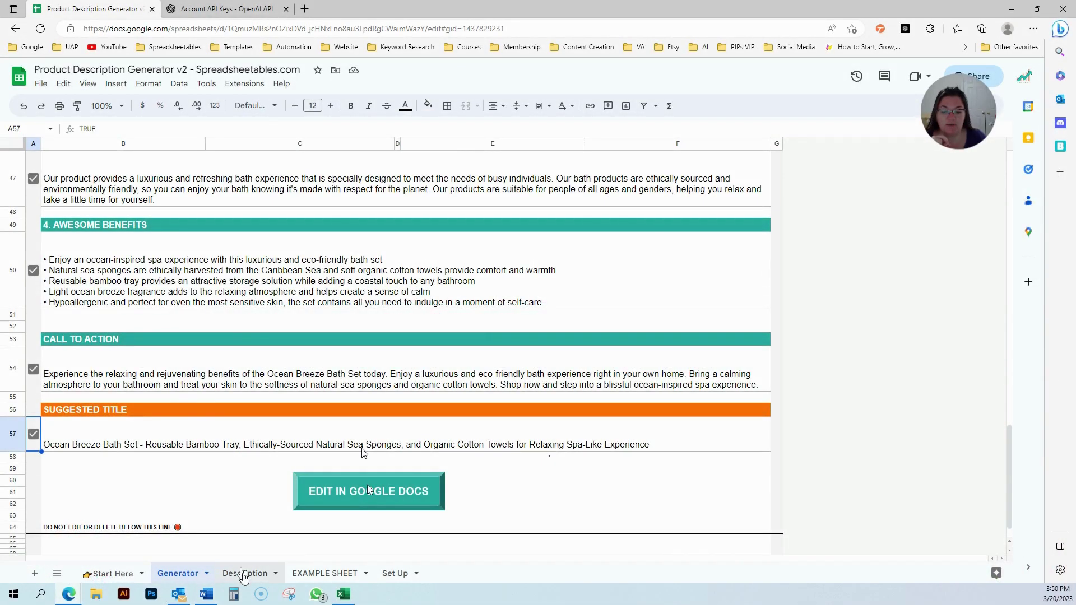
pyautogui.click(245, 574)
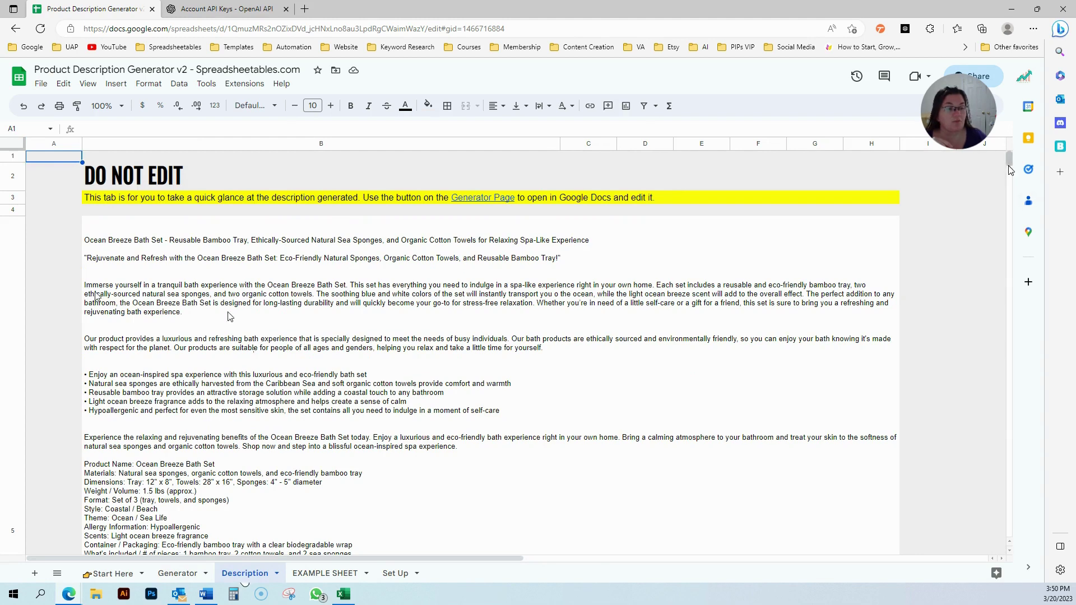
pyautogui.scroll(-1, 163, 414)
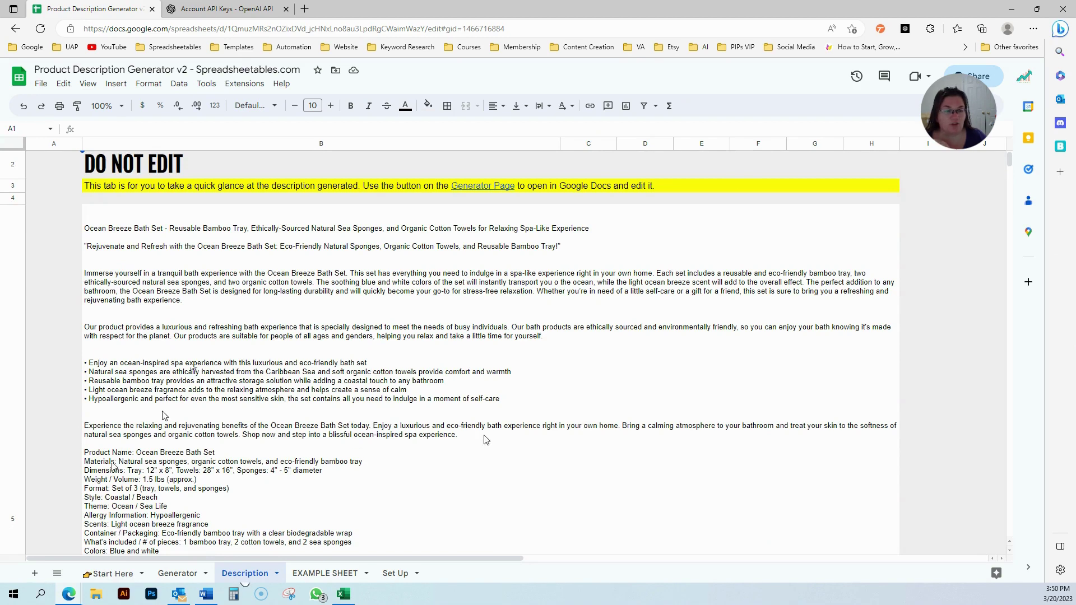
pyautogui.scroll(-2, 344, 471)
pyautogui.scroll(-2, 344, 471)
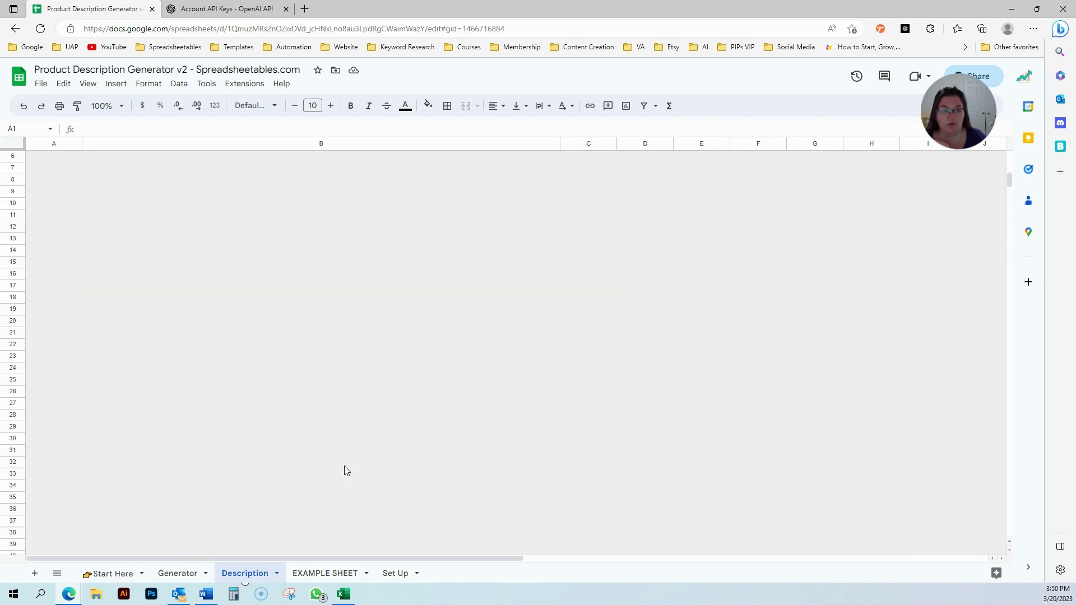
pyautogui.scroll(4, 345, 471)
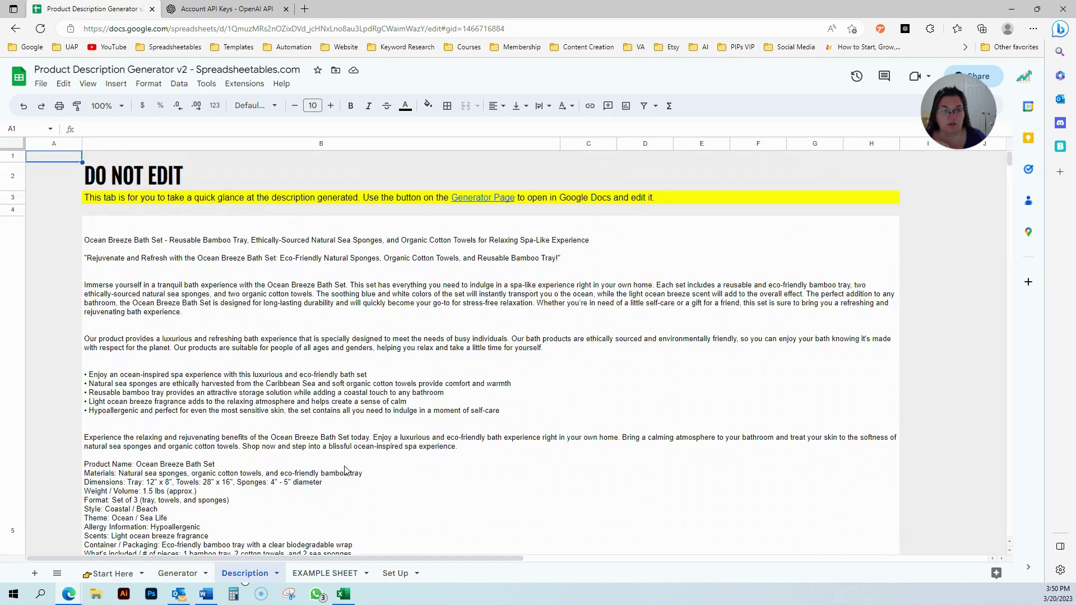
pyautogui.click(179, 574)
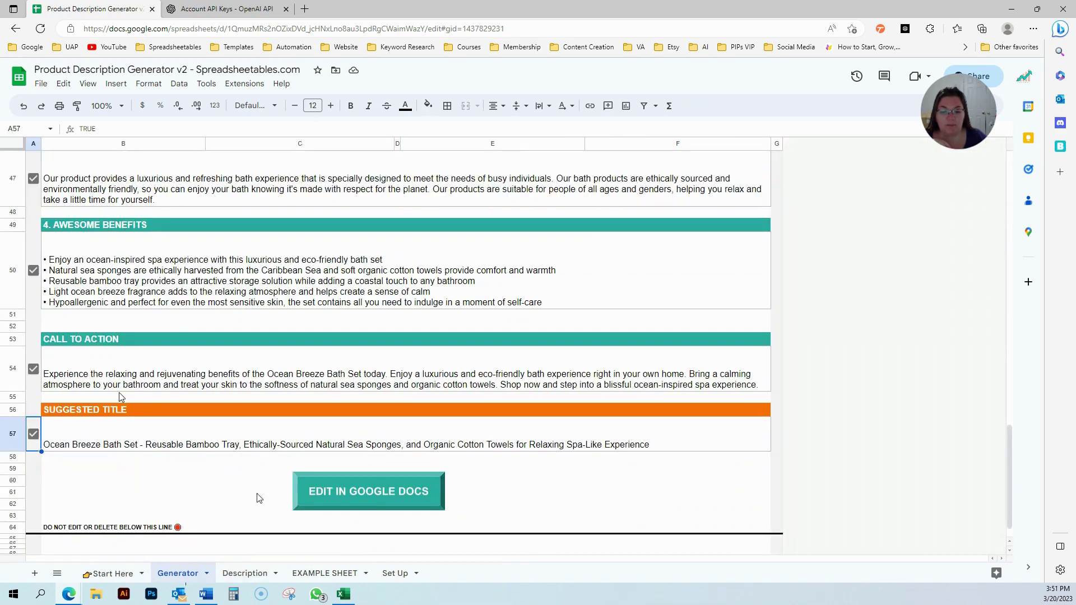
# - Send the generated description to Google Docs and view the new My Product Description document
pyautogui.click(228, 495)
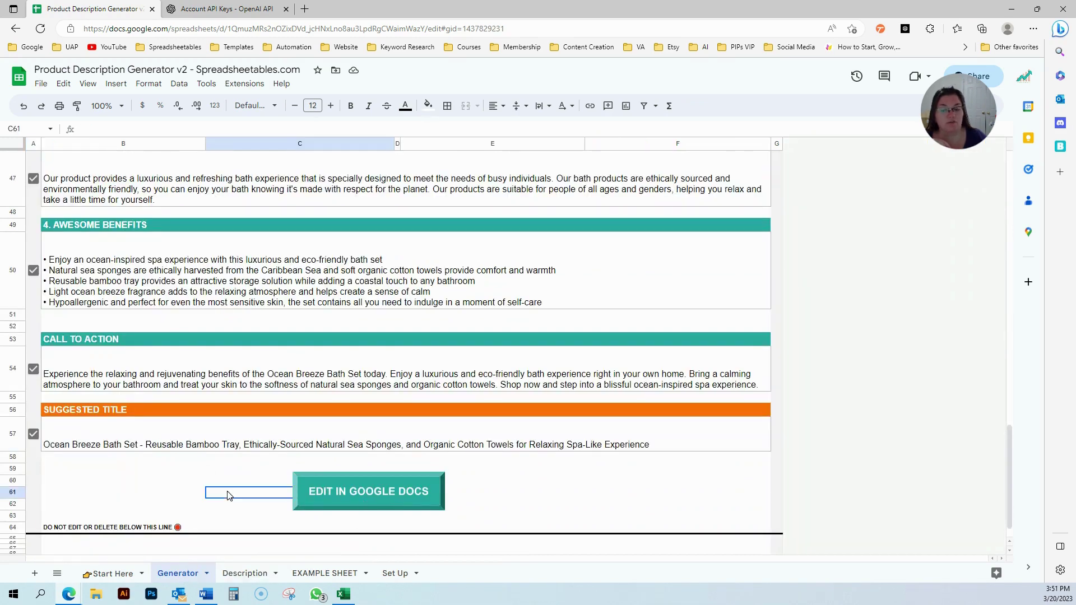
pyautogui.click(349, 494)
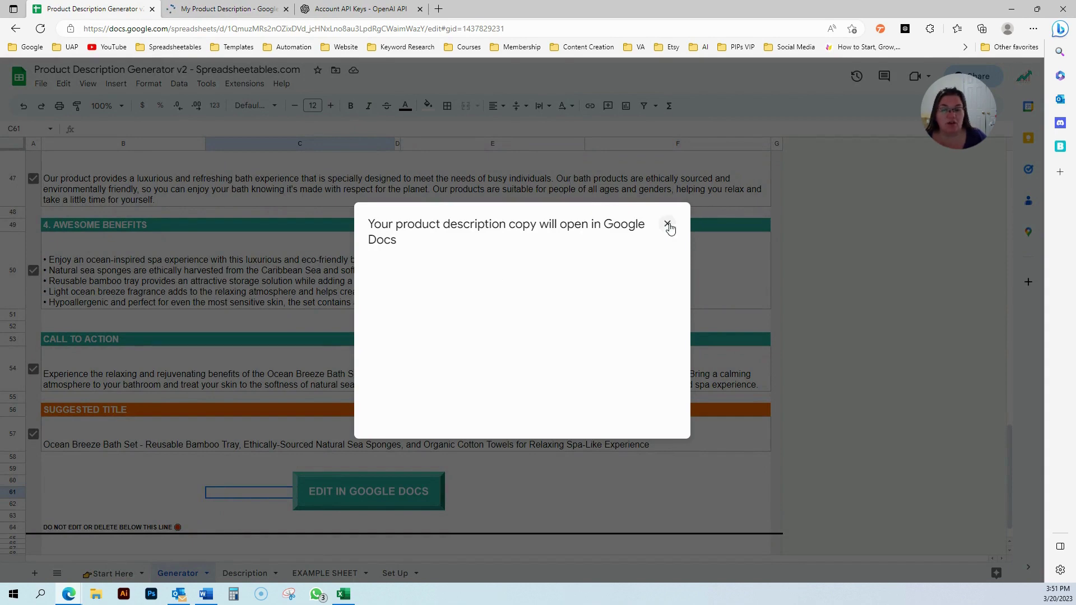
pyautogui.click(229, 9)
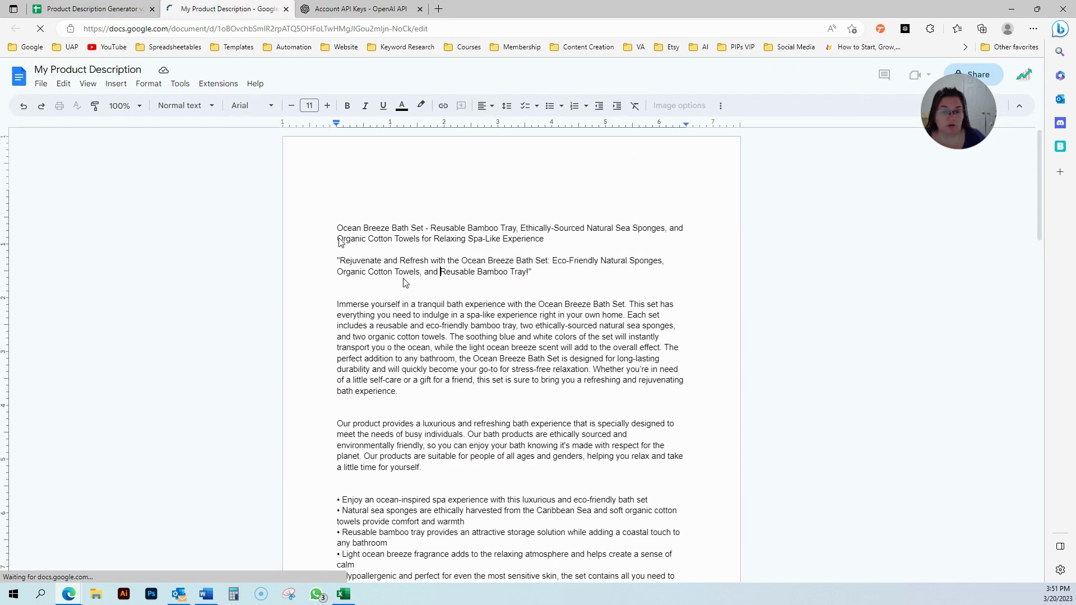
# - Delete the blank line above the Ocean Breeze Bath Set title so the copy starts at the page top
pyautogui.click(343, 208)
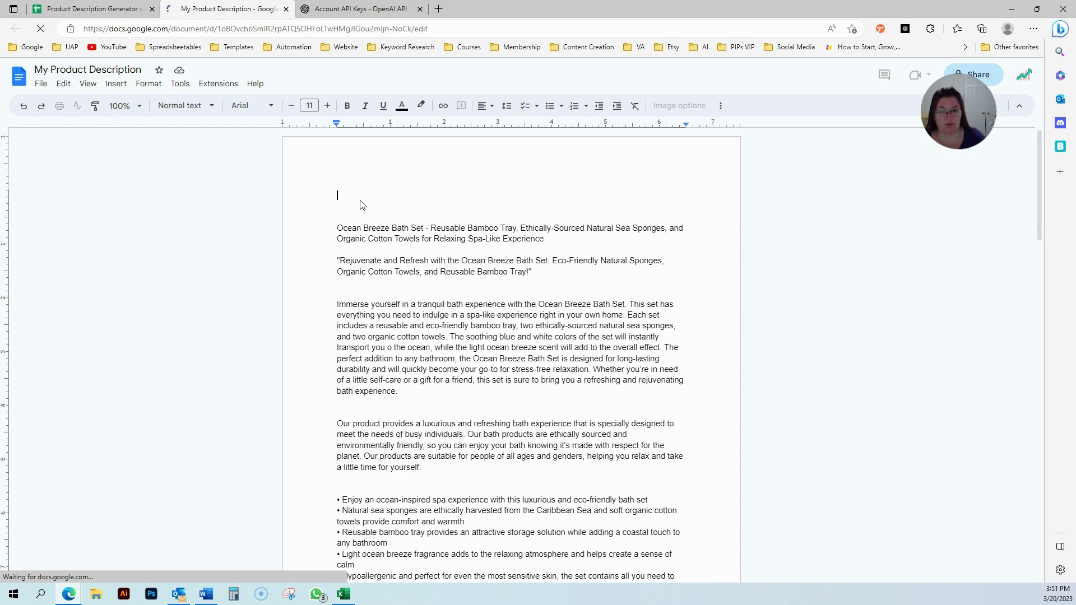
pyautogui.press('Delete')
pyautogui.press('Delete')
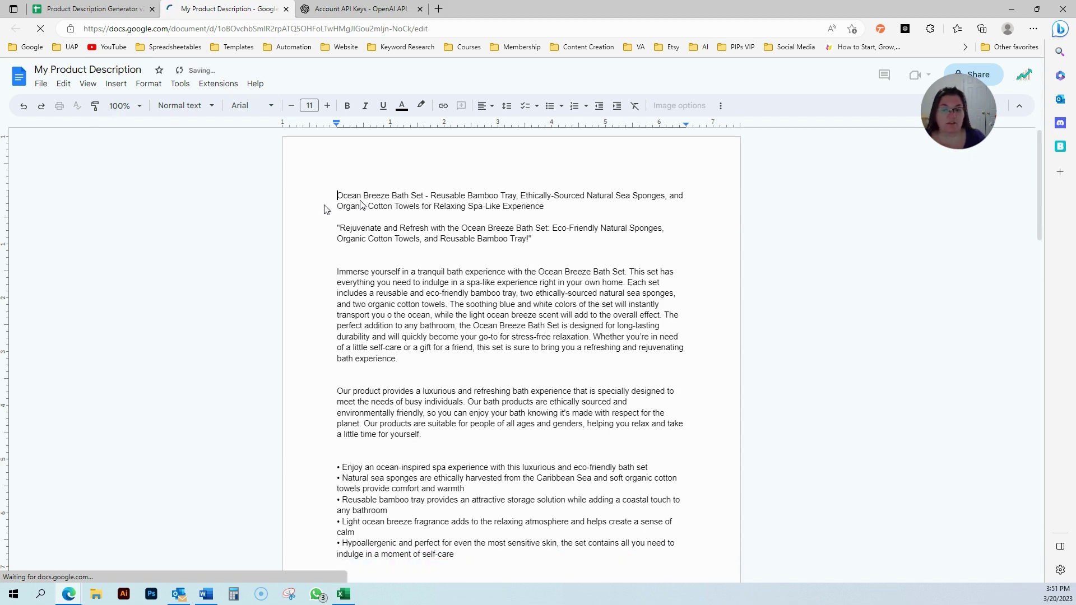
# - Fix the opening paragraph typo 'transport you o the ocean' to read 'to the ocean' via the spelling suggestion
pyautogui.click(91, 17)
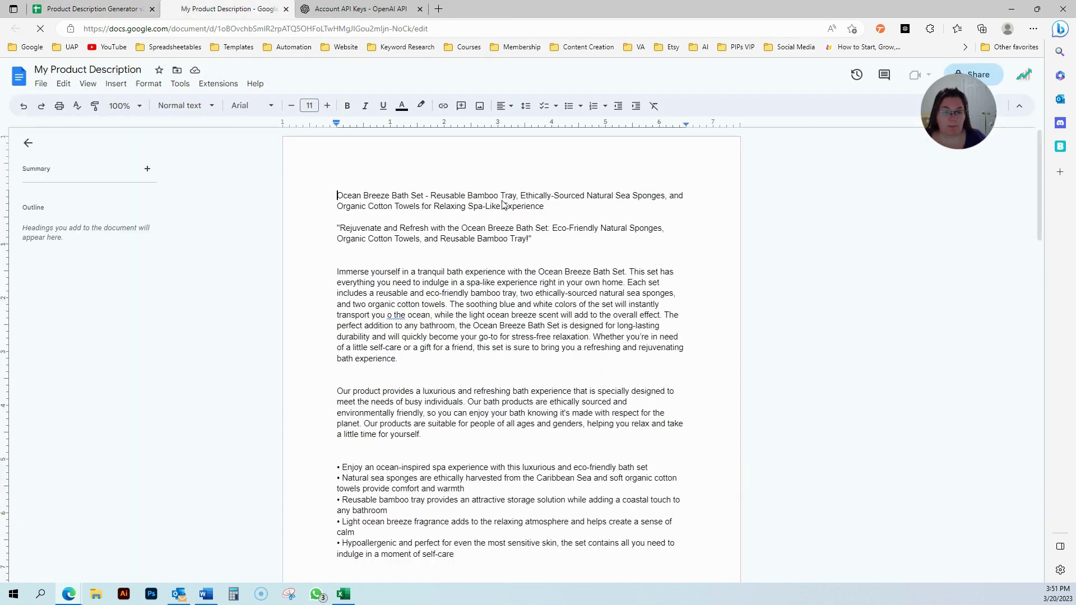
pyautogui.tripleClick(346, 185)
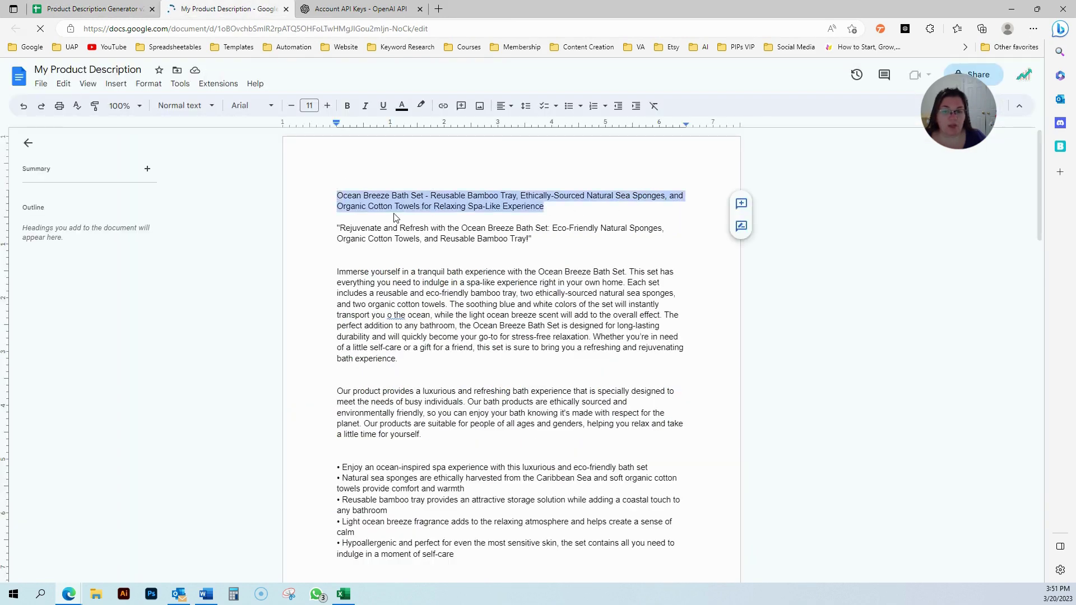
pyautogui.click(336, 217)
pyautogui.click(356, 228)
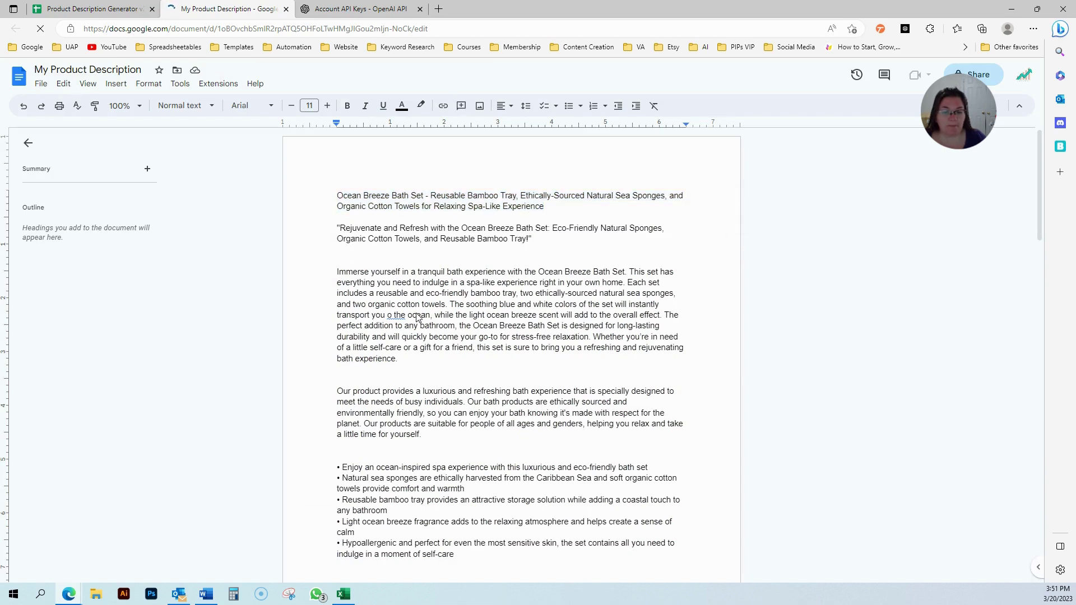
pyautogui.scroll(-1, 454, 388)
pyautogui.scroll(-2, 454, 388)
pyautogui.scroll(3, 454, 387)
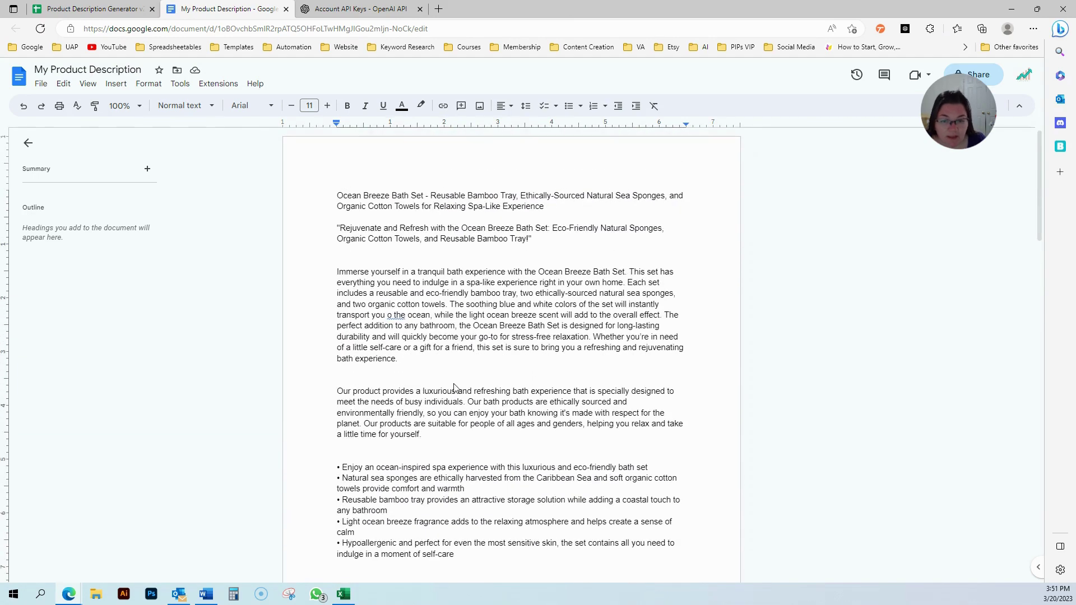
pyautogui.click(395, 317)
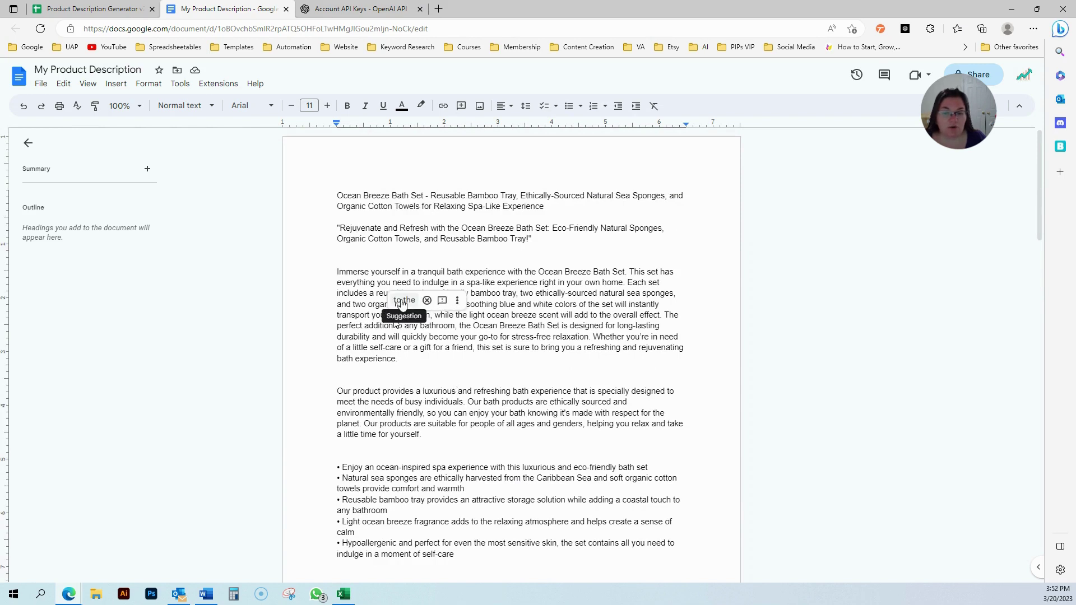
pyautogui.click(401, 302)
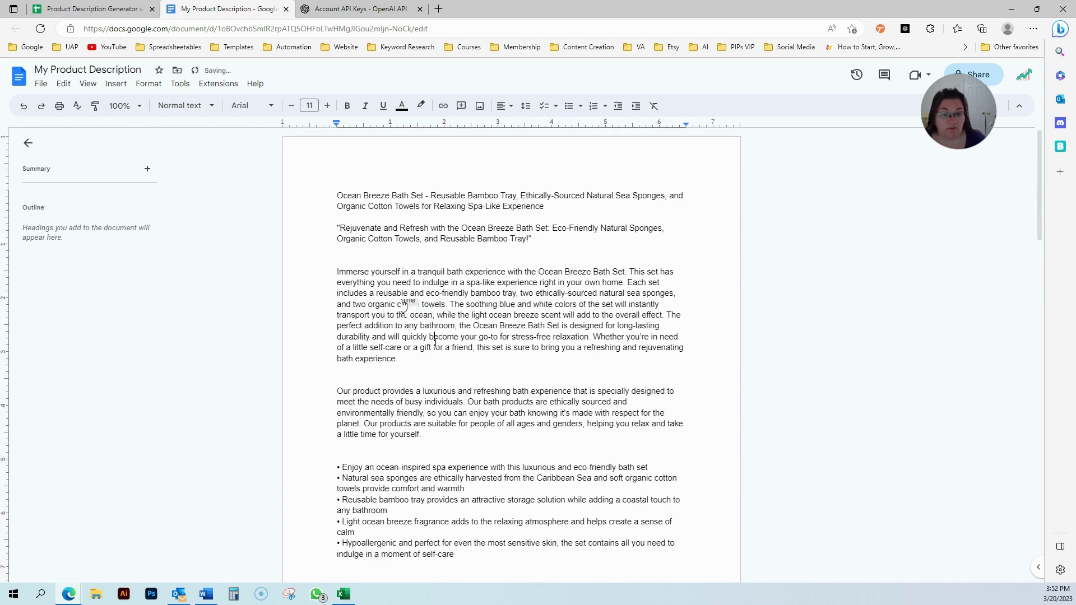
pyautogui.click(517, 365)
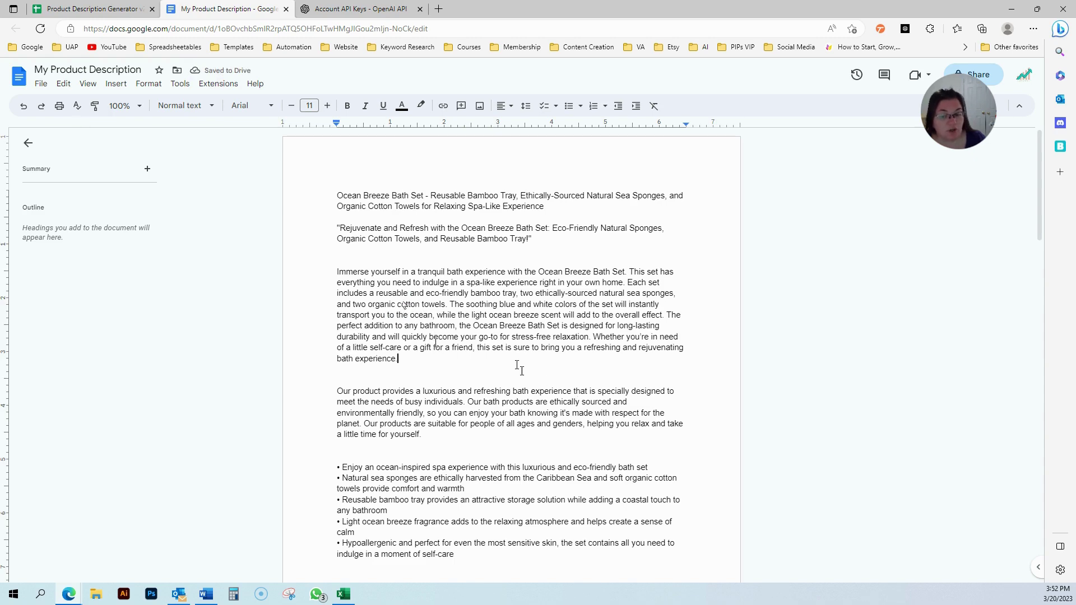
# - Delete the Keywords list from Eco-friendly through Coastal theme so the copy ends at Installation / Assembly
pyautogui.scroll(-4, 517, 365)
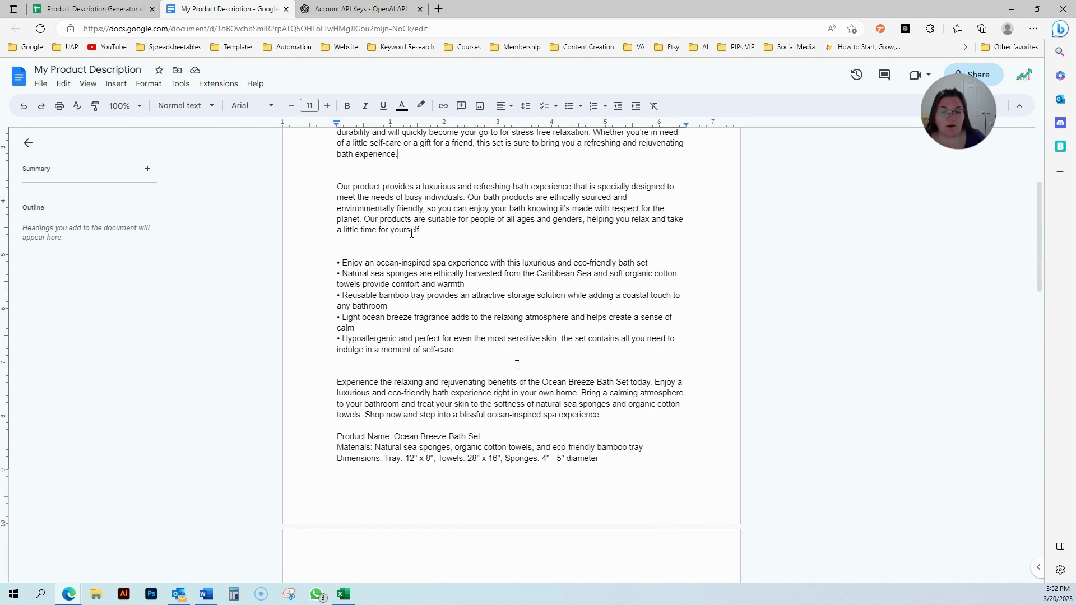
pyautogui.scroll(-1, 411, 233)
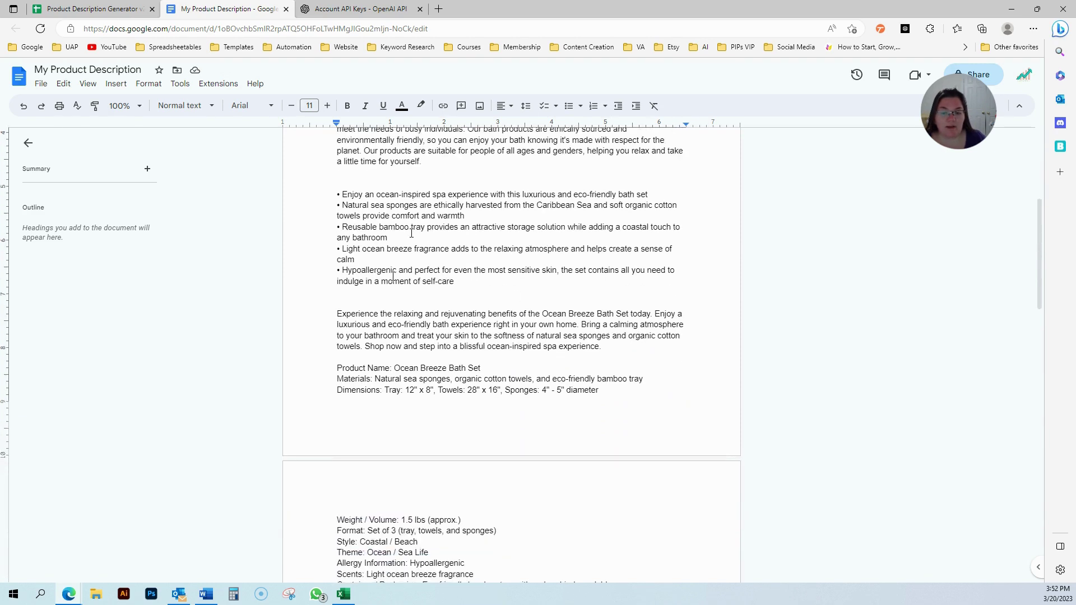
pyautogui.scroll(-1, 405, 353)
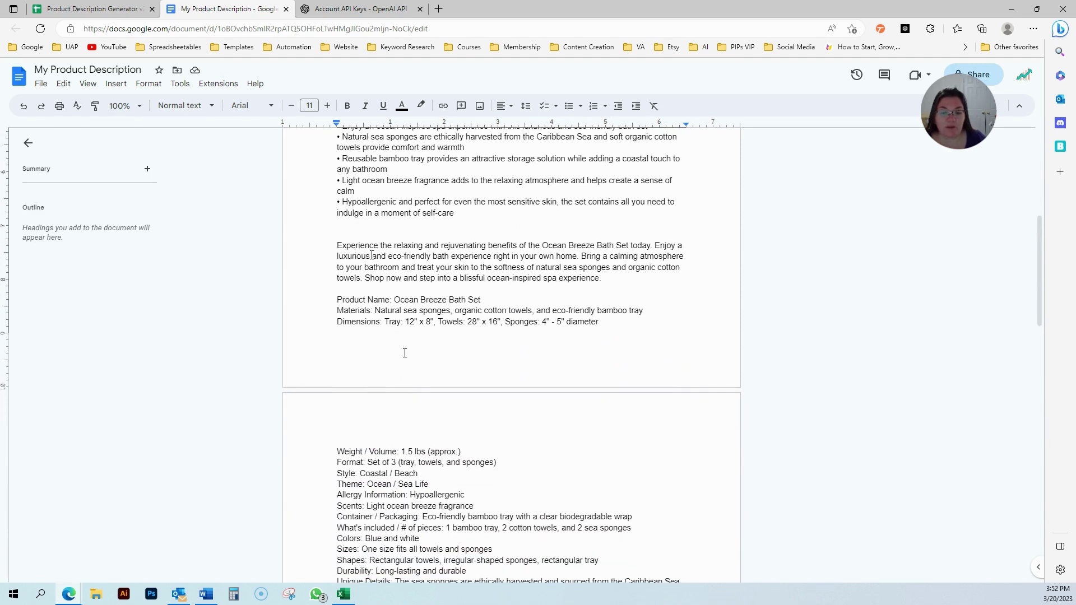
pyautogui.moveTo(510, 253); pyautogui.dragTo(637, 282)
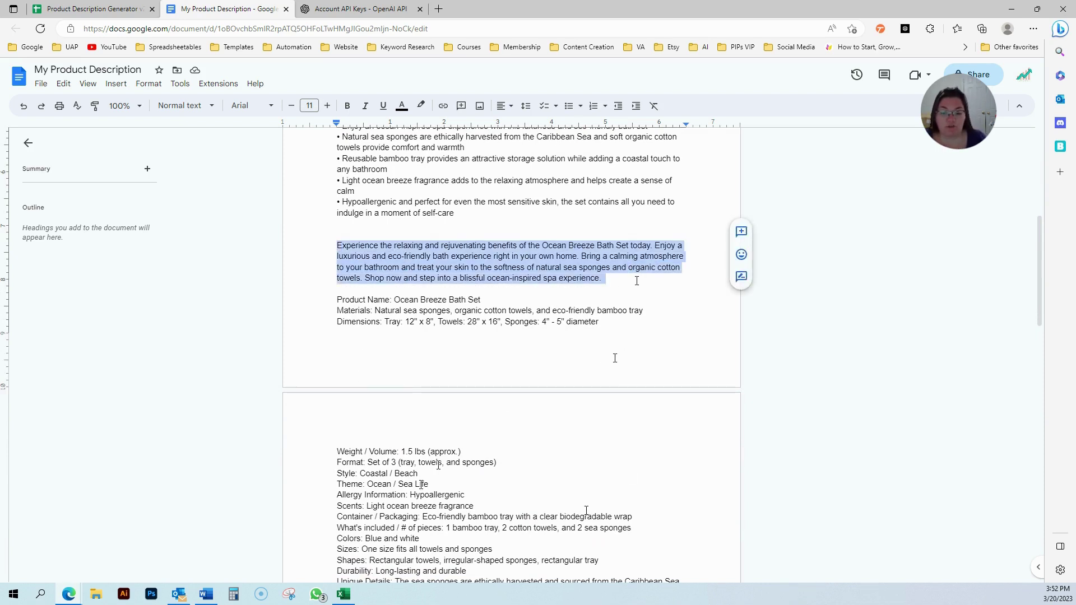
pyautogui.scroll(-6, 427, 449)
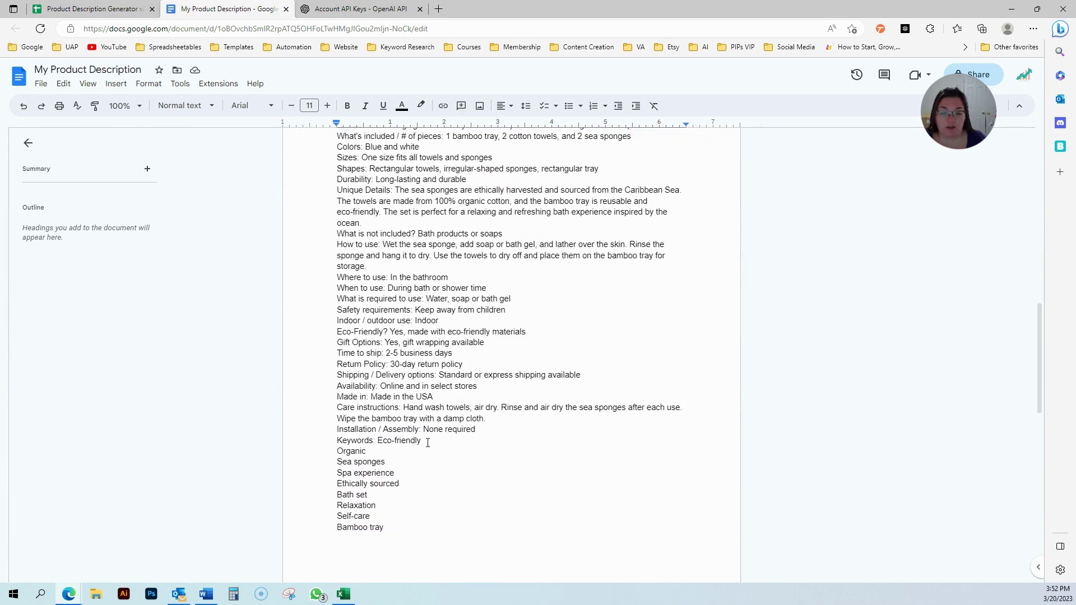
pyautogui.scroll(-3, 428, 442)
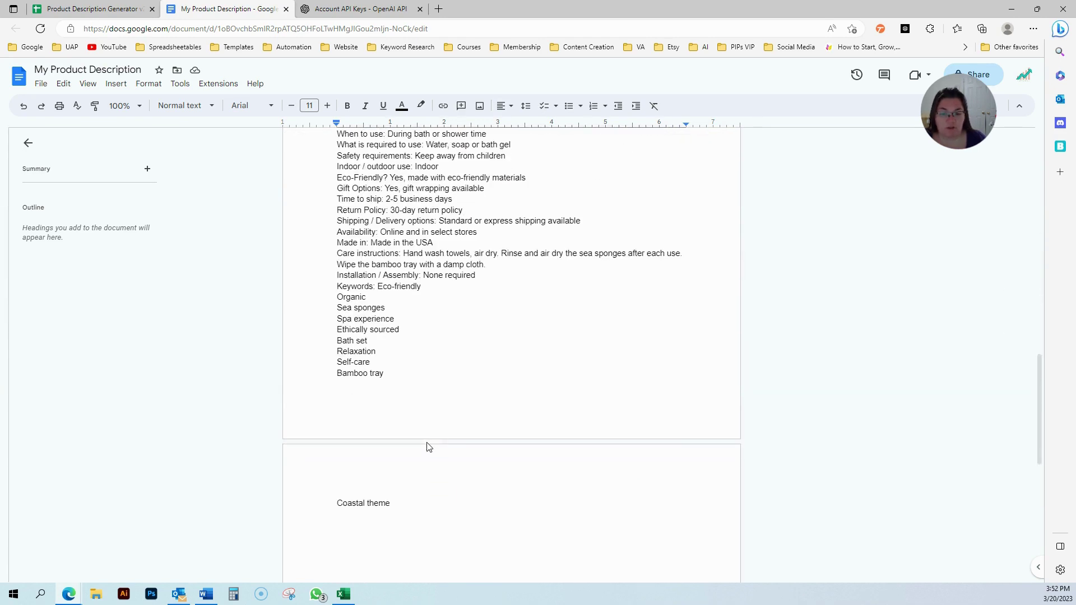
pyautogui.keyDown('shift'); pyautogui.click(420, 469); pyautogui.keyUp('shift')
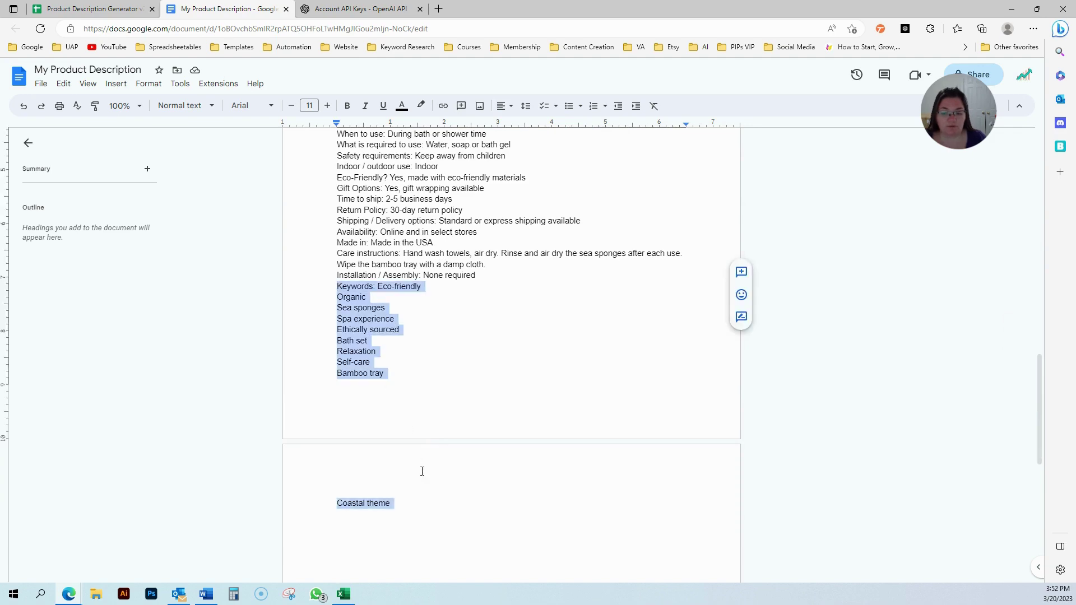
pyautogui.press('BackSpace')
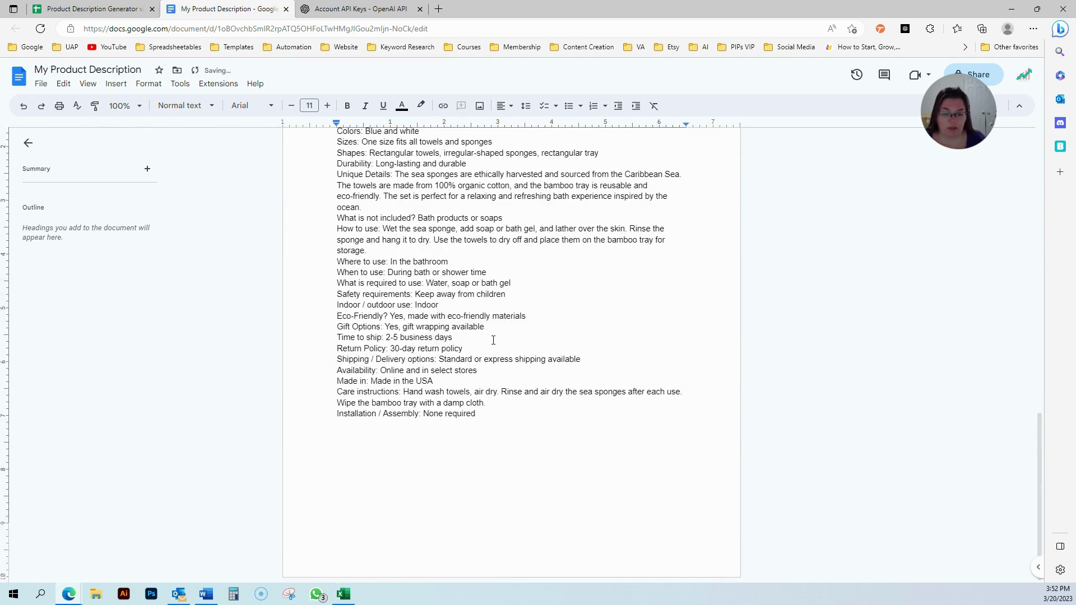
pyautogui.scroll(7, 483, 434)
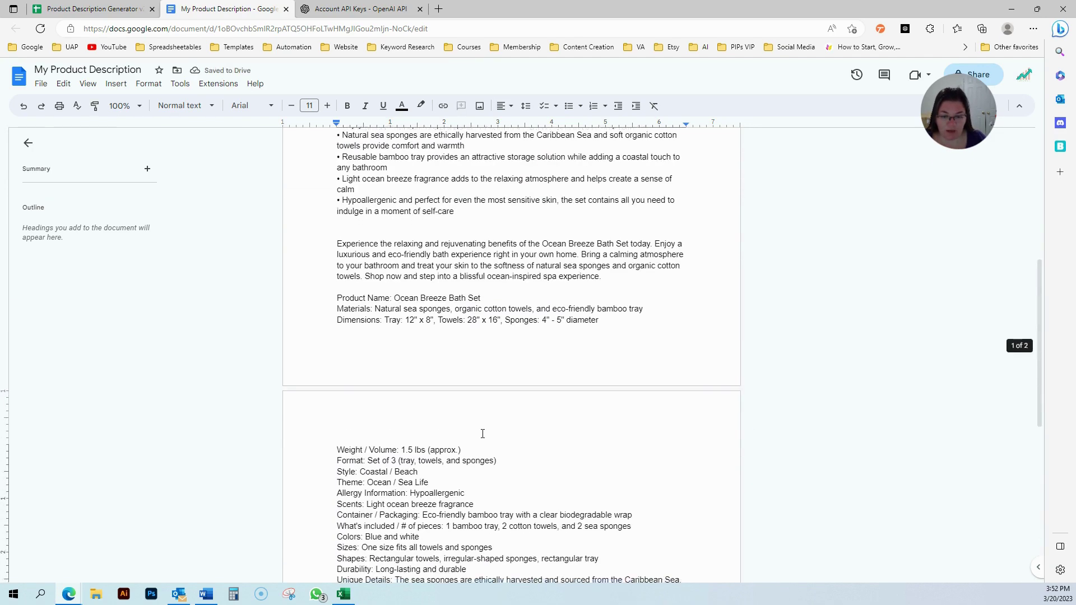
pyautogui.scroll(-2, 483, 433)
pyautogui.scroll(-1, 483, 434)
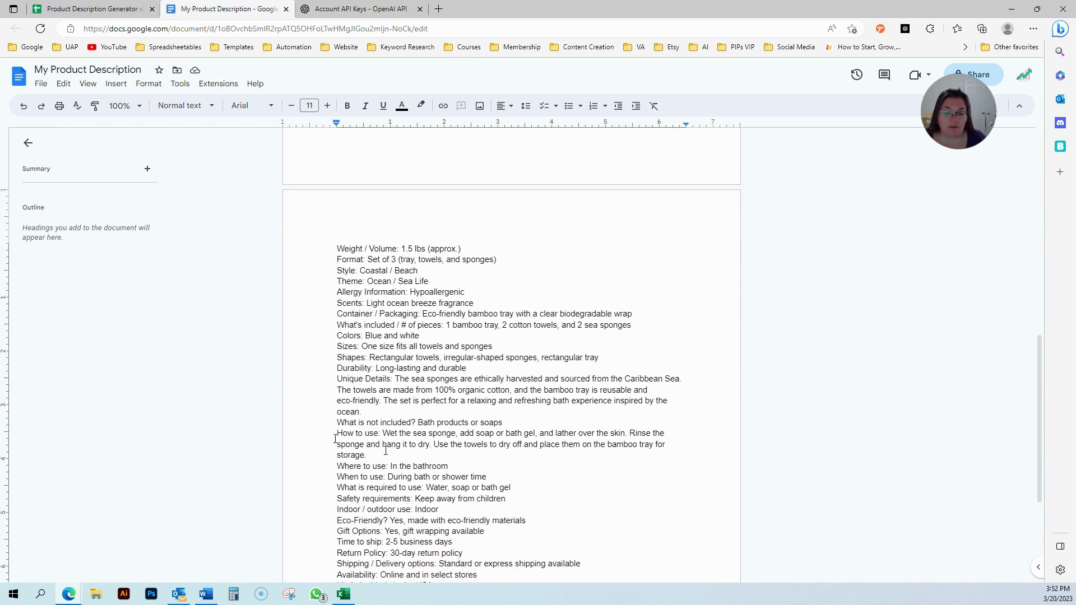
# - Delete the Where to use line from the product details
pyautogui.moveTo(316, 429); pyautogui.dragTo(386, 455)
pyautogui.scroll(-3, 370, 449)
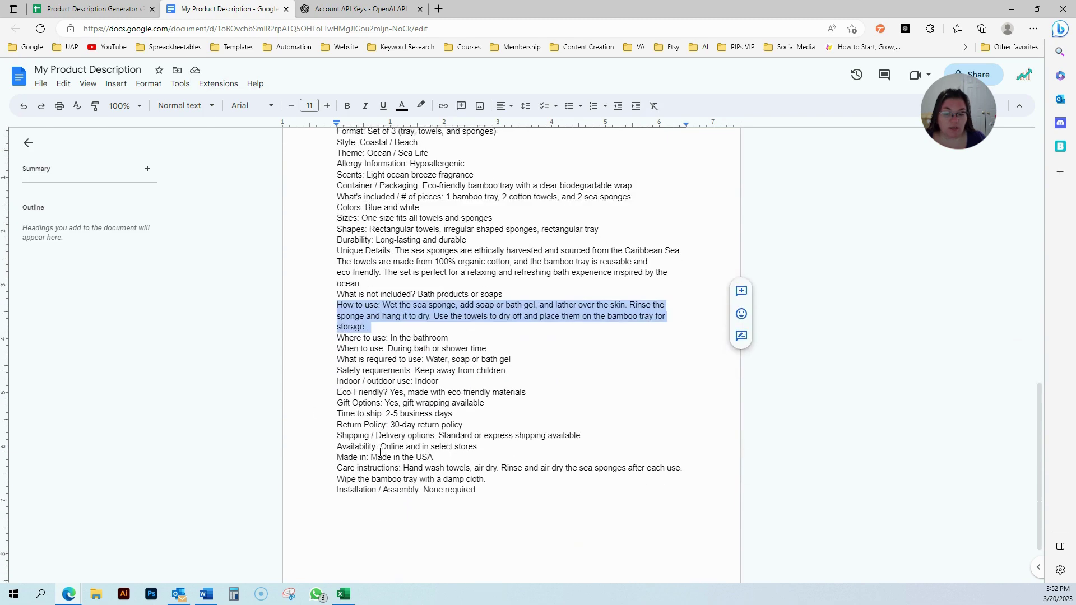
pyautogui.moveTo(337, 330); pyautogui.dragTo(463, 331)
pyautogui.press('Delete')
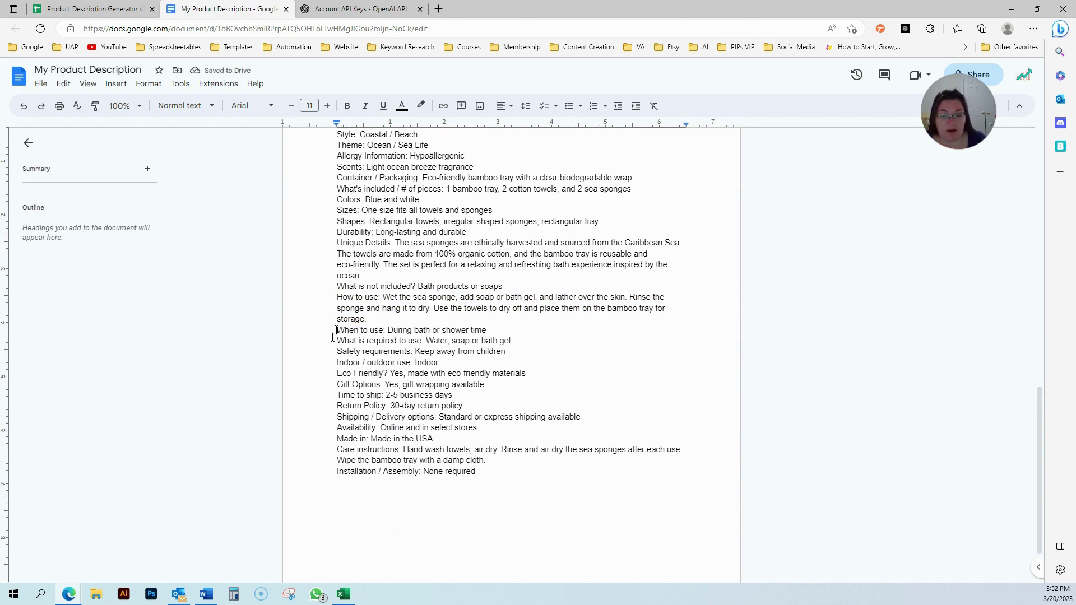
# - Delete the When to use, What is required and Indoor / outdoor use lines
pyautogui.moveTo(336, 330); pyautogui.dragTo(519, 337)
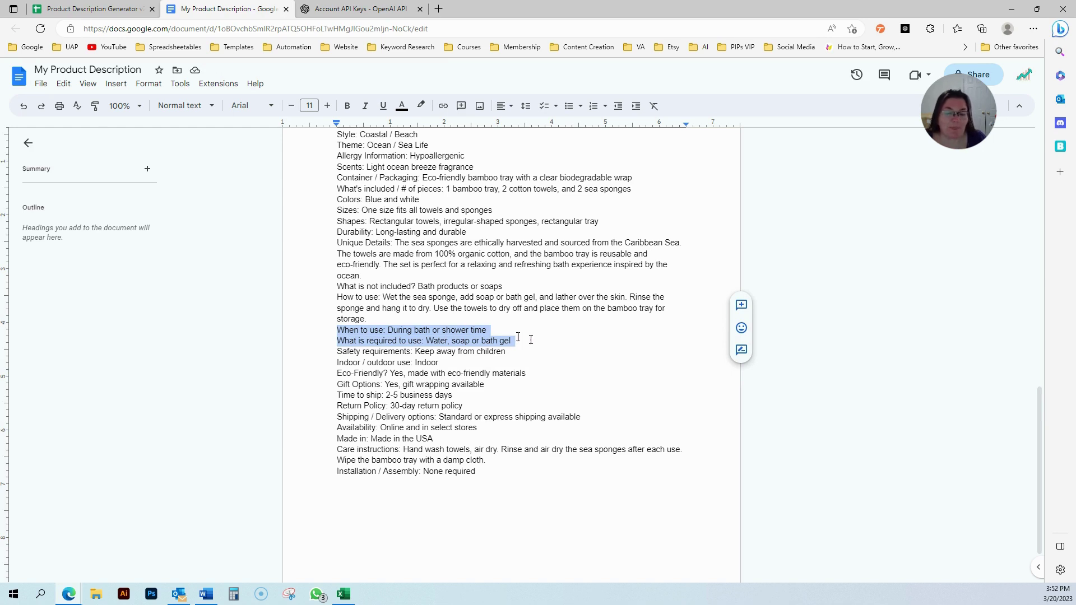
pyautogui.moveTo(534, 343); pyautogui.dragTo(536, 344)
pyautogui.press('BackSpace')
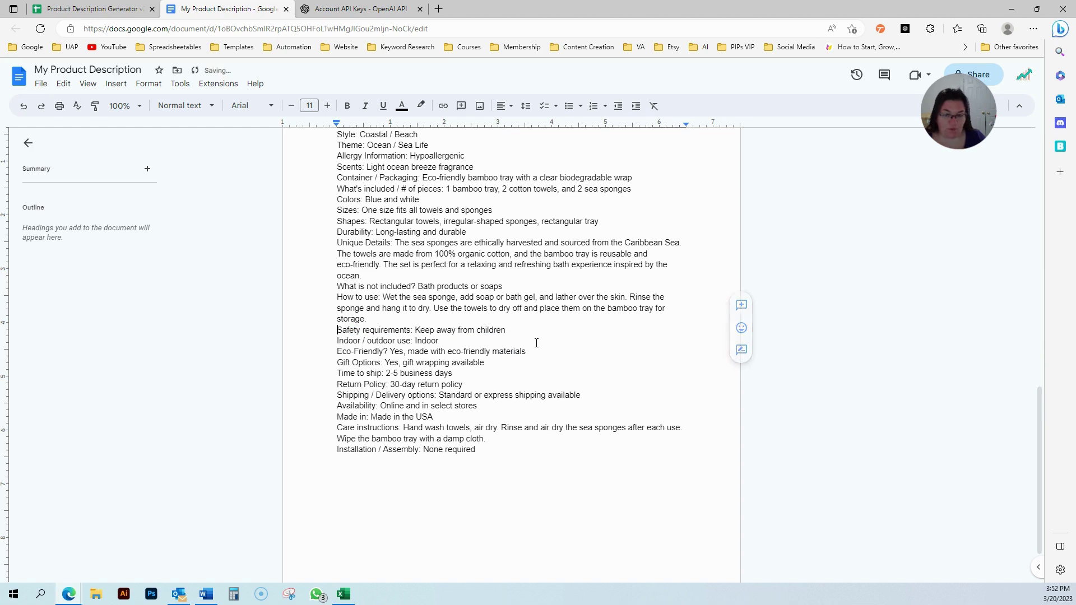
pyautogui.moveTo(337, 339); pyautogui.dragTo(443, 342)
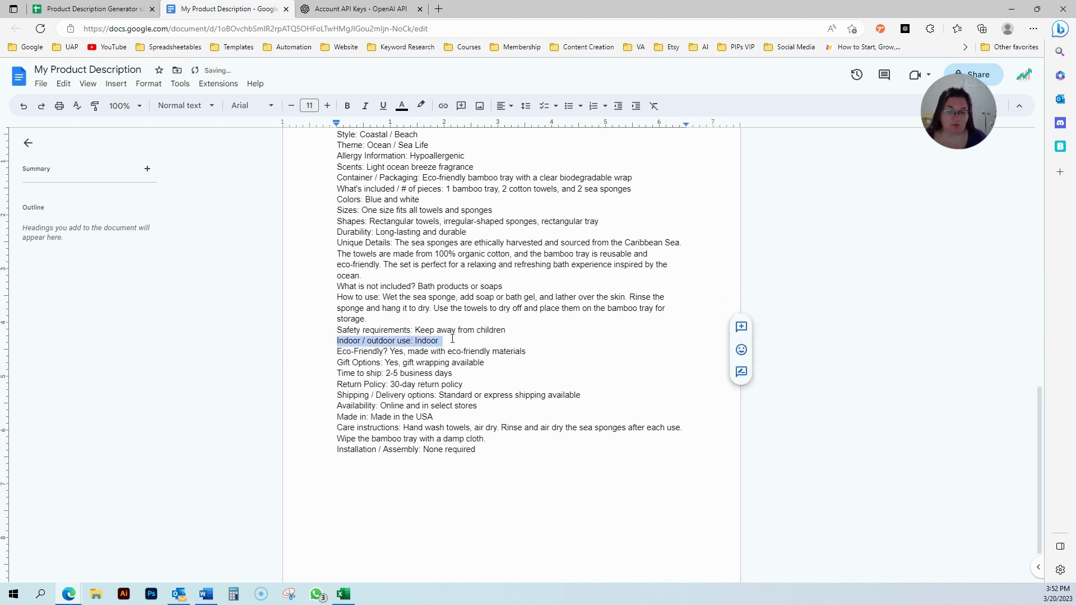
pyautogui.press('BackSpace')
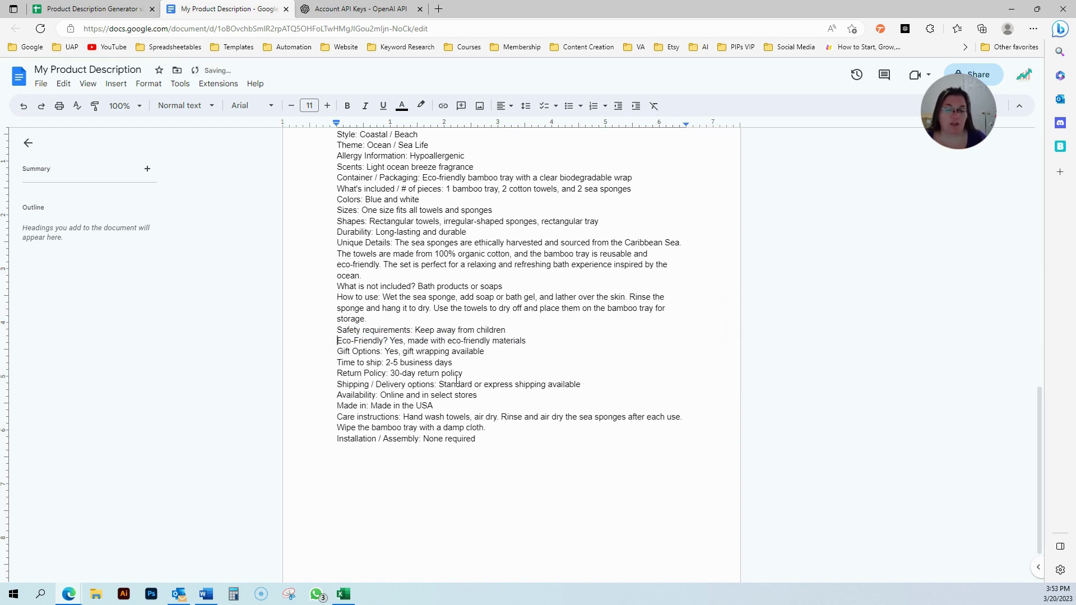
pyautogui.scroll(6, 457, 380)
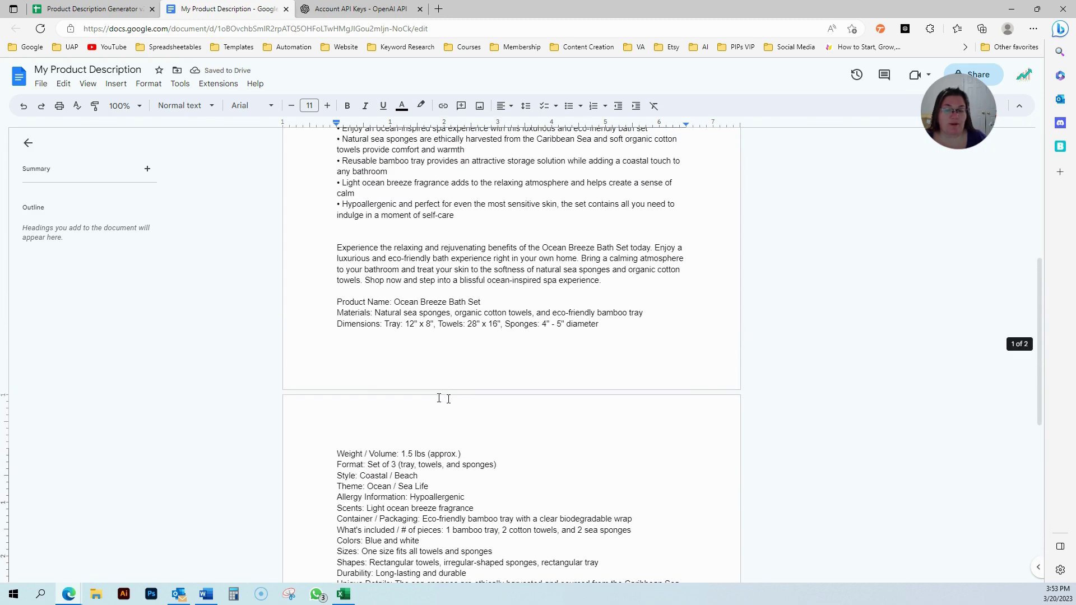
pyautogui.scroll(6, 449, 399)
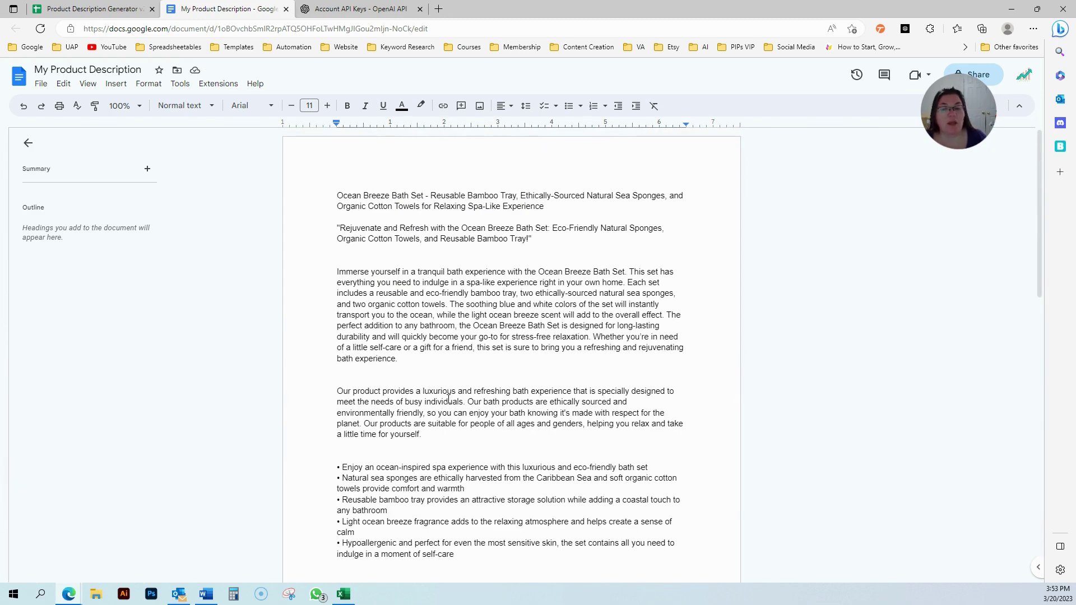
pyautogui.moveTo(338, 198); pyautogui.dragTo(556, 598)
pyautogui.click(452, 429)
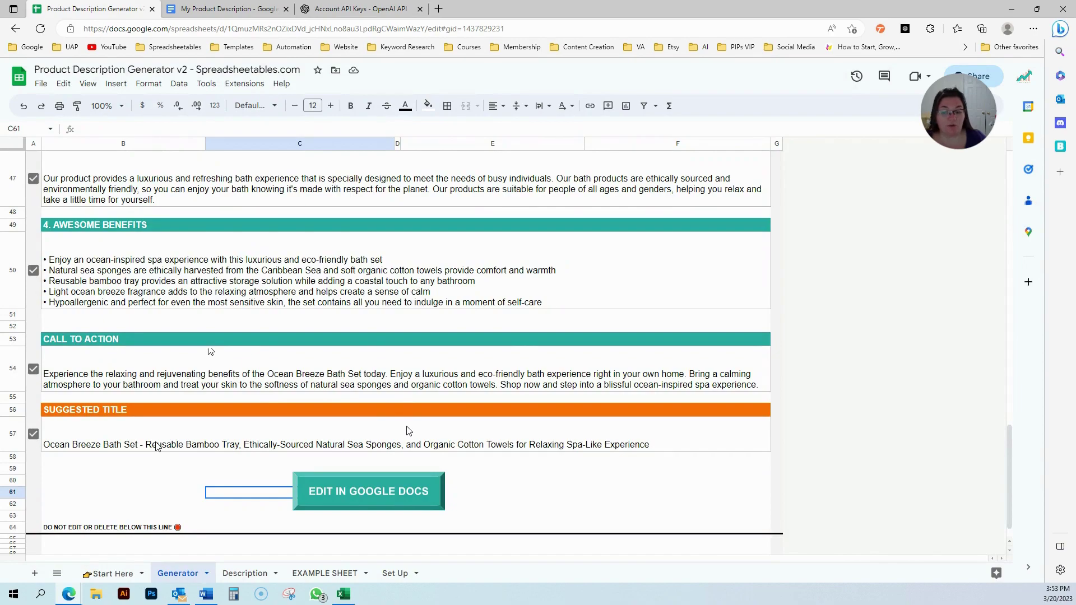
# - Uncheck the Suggested Title, Call to Action, Awesome Benefits, Why Should You Buy It, Product Description and headline checkboxes (rows 57–41)
pyautogui.scroll(5, 160, 453)
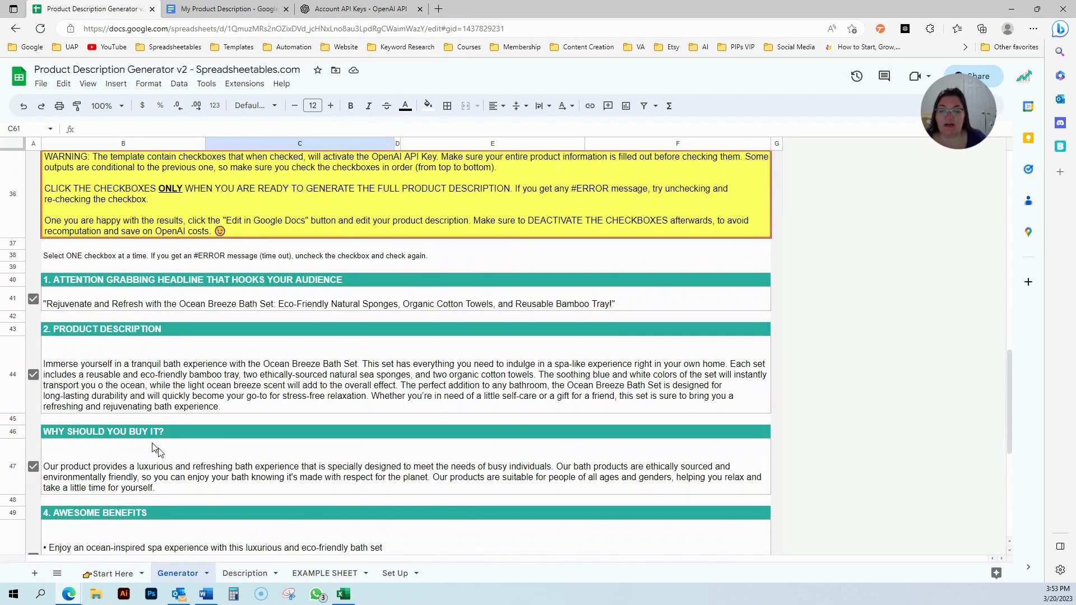
pyautogui.scroll(-5, 125, 440)
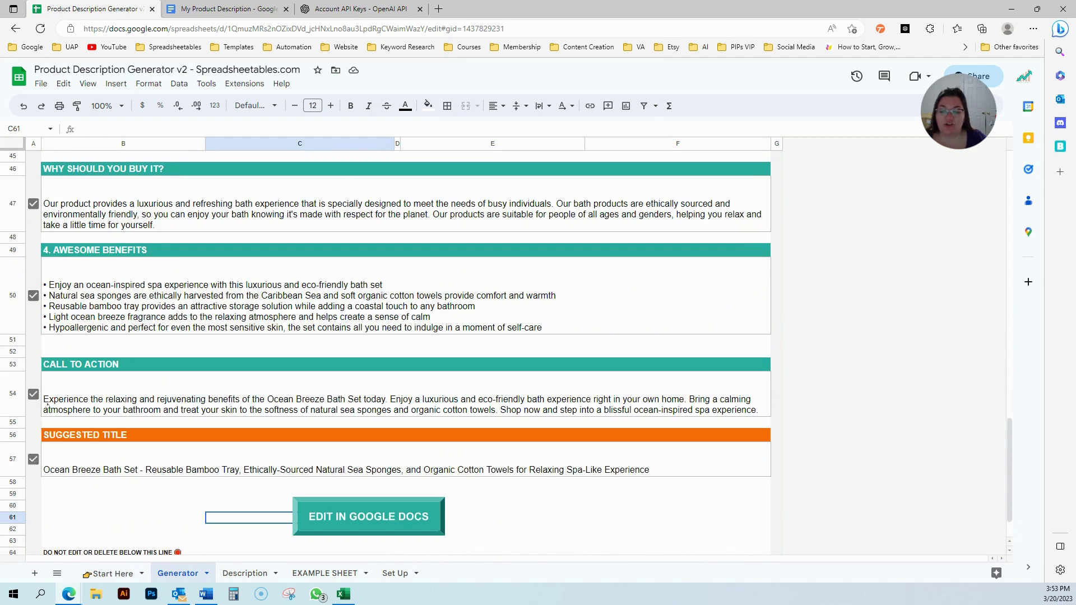
pyautogui.click(34, 460)
pyautogui.click(34, 394)
pyautogui.click(33, 295)
pyautogui.click(33, 203)
pyautogui.scroll(4, 96, 306)
pyautogui.click(33, 436)
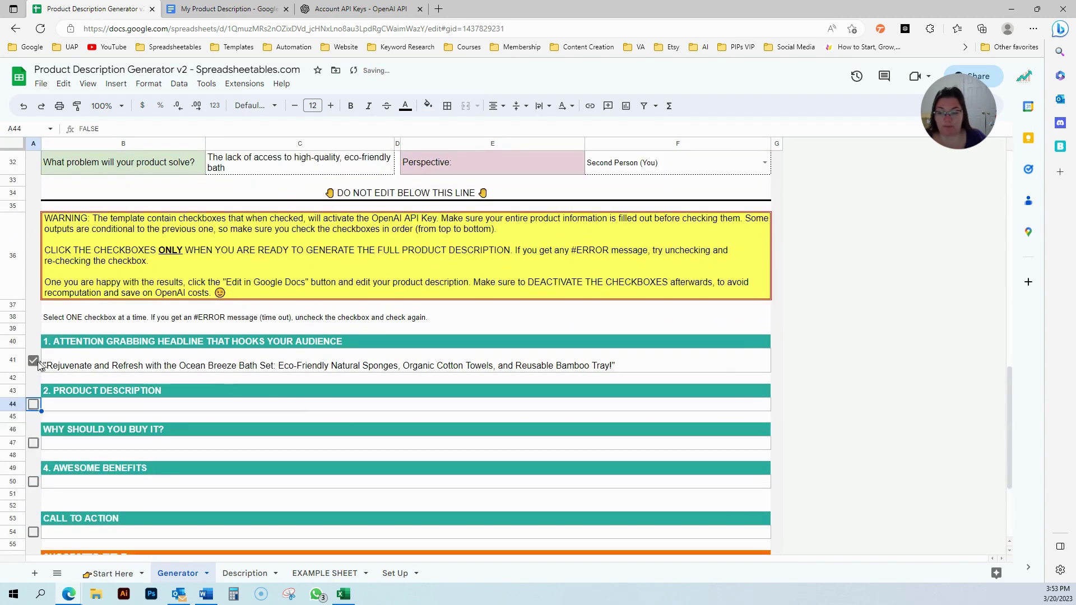
pyautogui.click(33, 361)
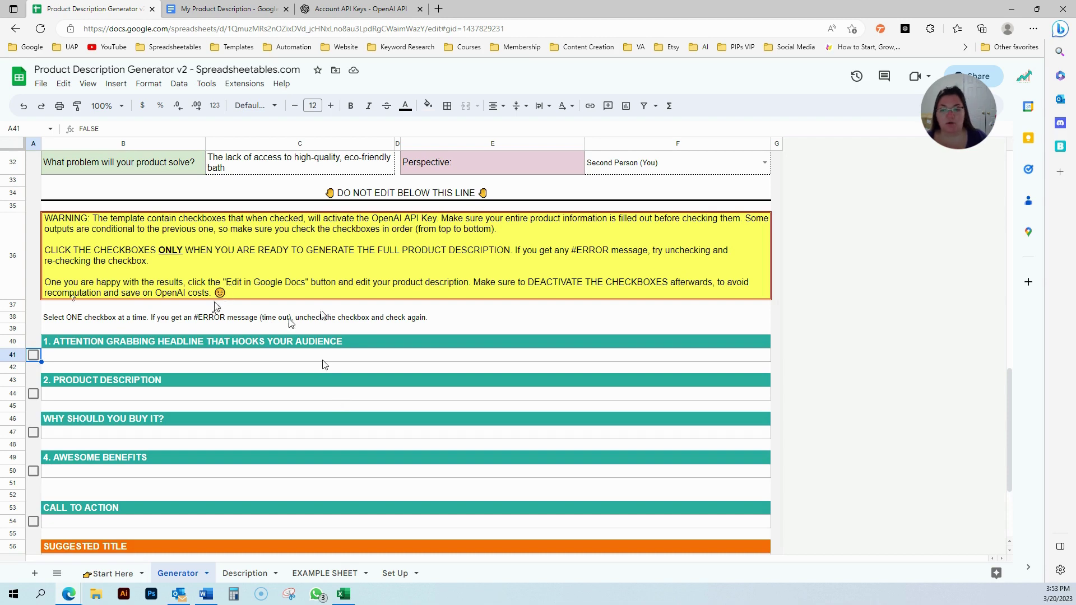
# - Clear the technical detail answers in C6:C27, starting from the product name cell
pyautogui.scroll(-3, 47, 488)
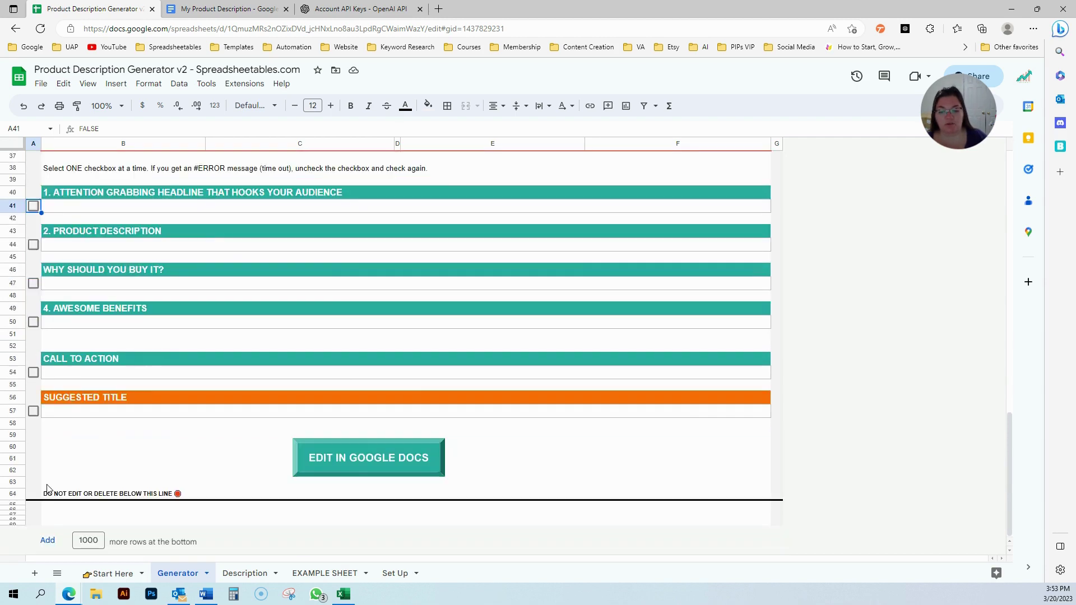
pyautogui.scroll(5, 47, 489)
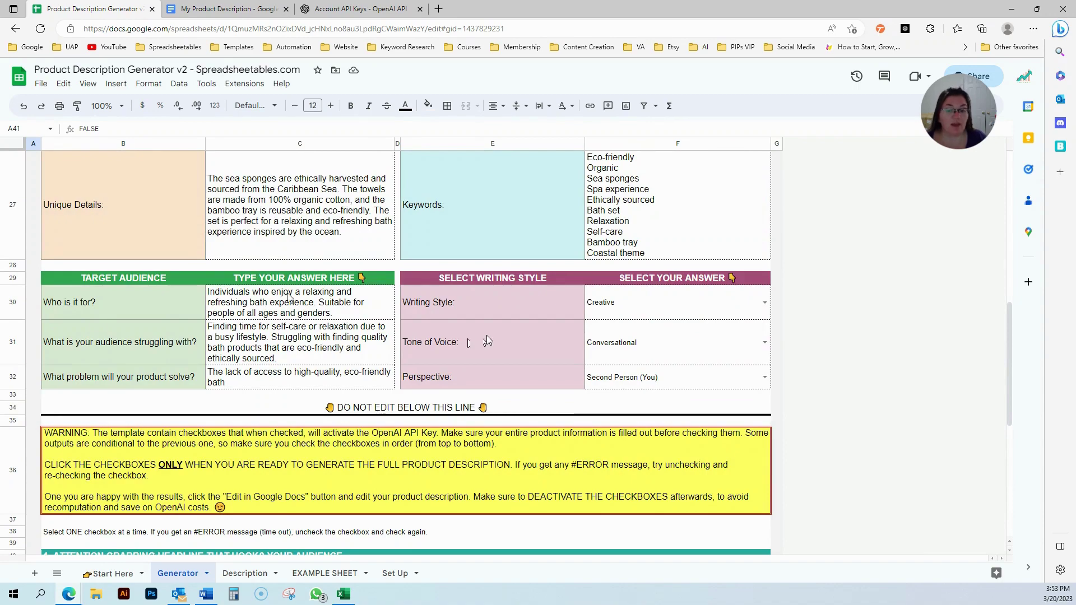
pyautogui.scroll(10, 486, 336)
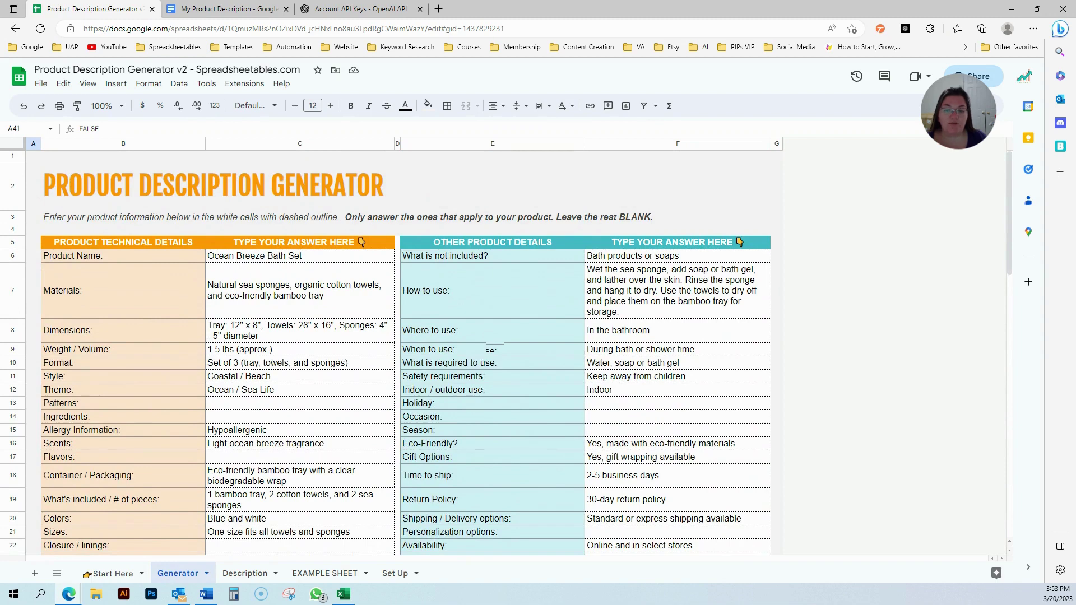
pyautogui.scroll(-1, 306, 280)
pyautogui.click(302, 196)
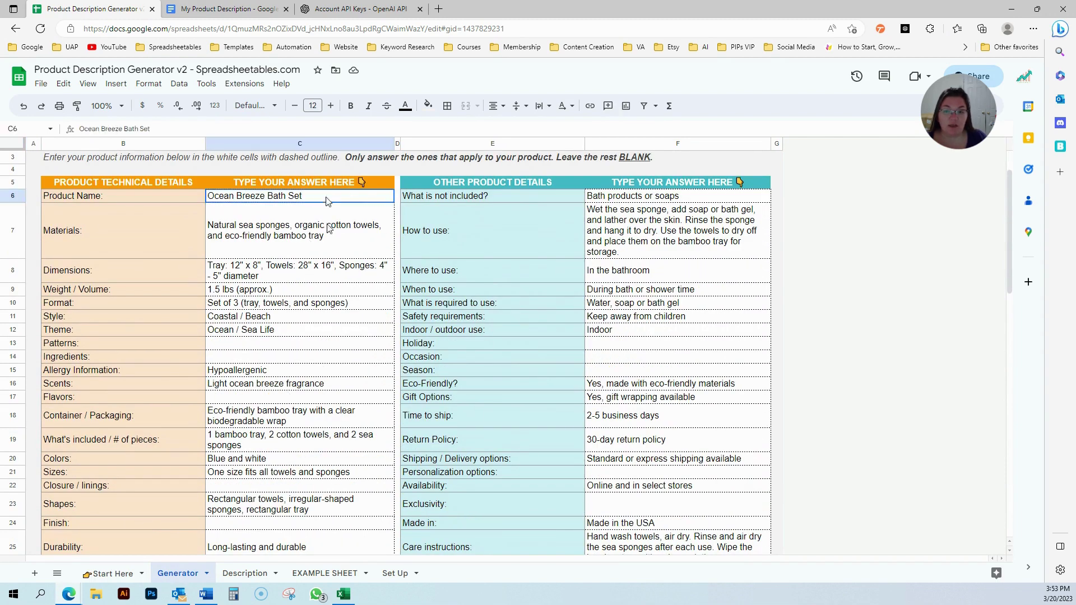
pyautogui.moveTo(327, 261); pyautogui.dragTo(348, 414)
pyautogui.scroll(-5, 330, 295)
pyautogui.press('Delete')
pyautogui.scroll(4, 652, 399)
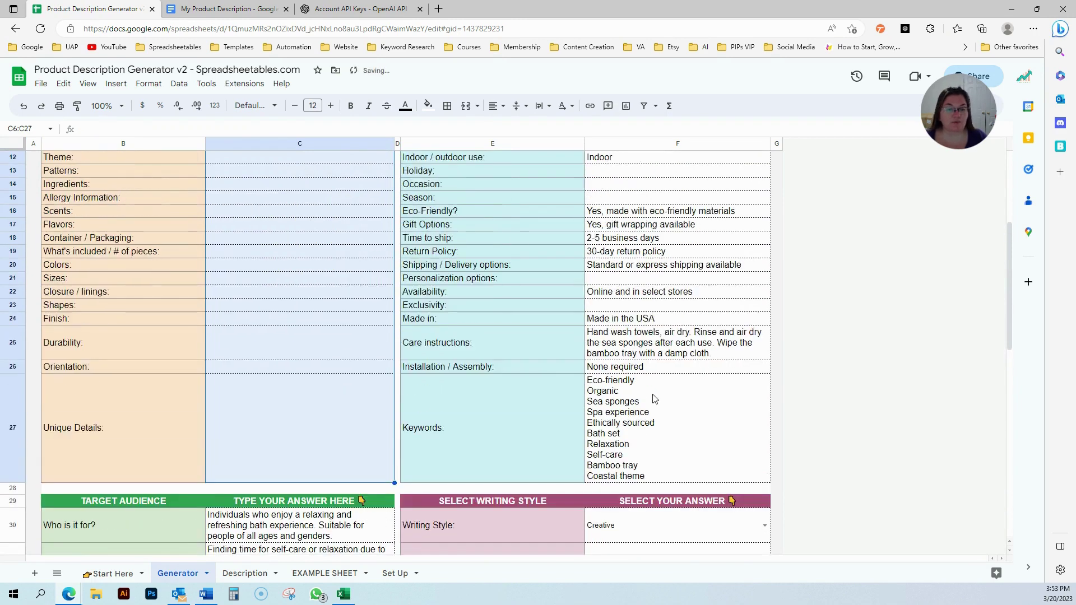